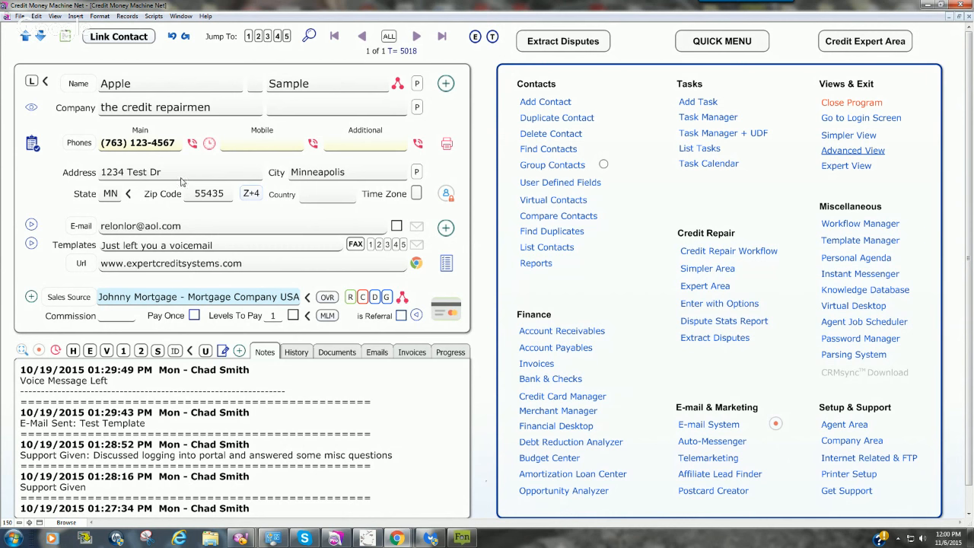
Step: Clear the e-mail address from the sample contact's record
left_click(189, 226)
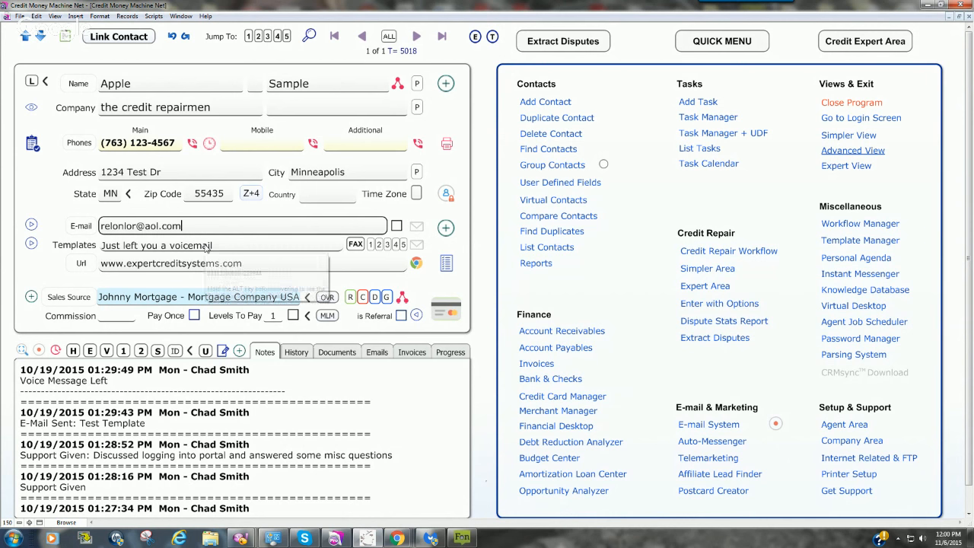
key("BackSpace")
key("BackSpace")
key("BackSpace")
key("BackSpace")
key("BackSpace")
key("BackSpace")
key("BackSpace")
key("BackSpace")
key("BackSpace")
key("BackSpace")
key("BackSpace")
key("BackSpace")
key("BackSpace")
key("BackSpace")
key("BackSpace")
key("BackSpace")
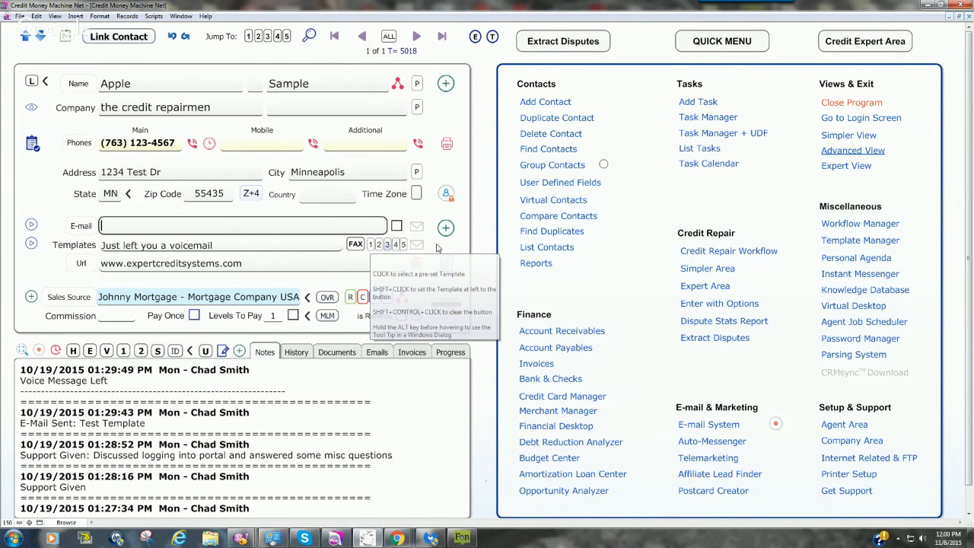
left_click(491, 201)
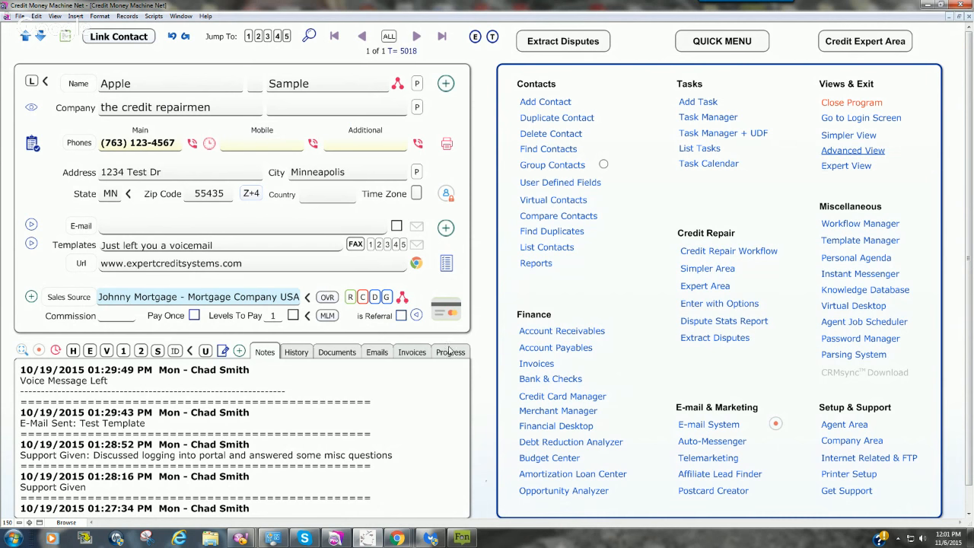
Step: Look at the contact's documents and the available file options for the Client W2 document, leaving it unchanged
left_click(356, 351)
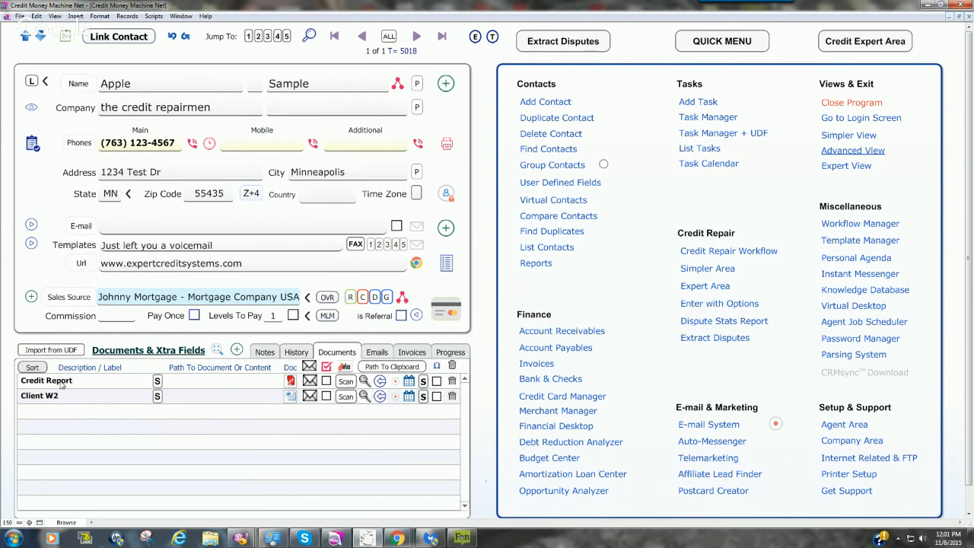
left_click(291, 401)
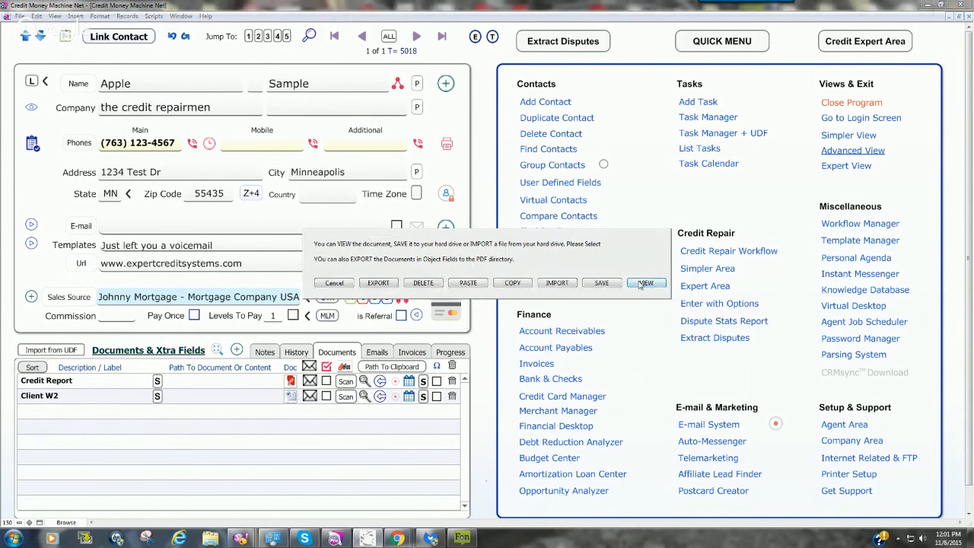
left_click(327, 284)
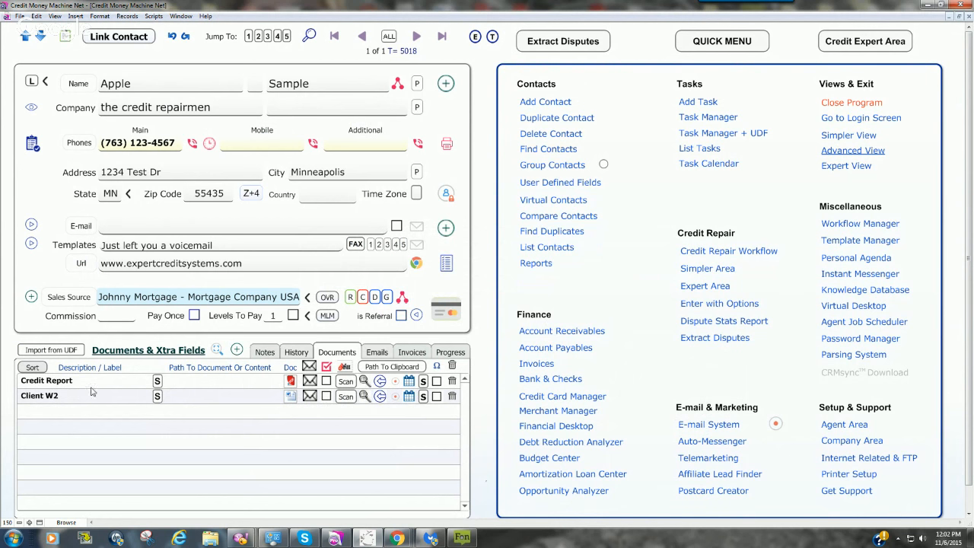
Step: Create an extra field for the current contact only, labelled "Client Program UDF-AppleProgram"
left_click(236, 350)
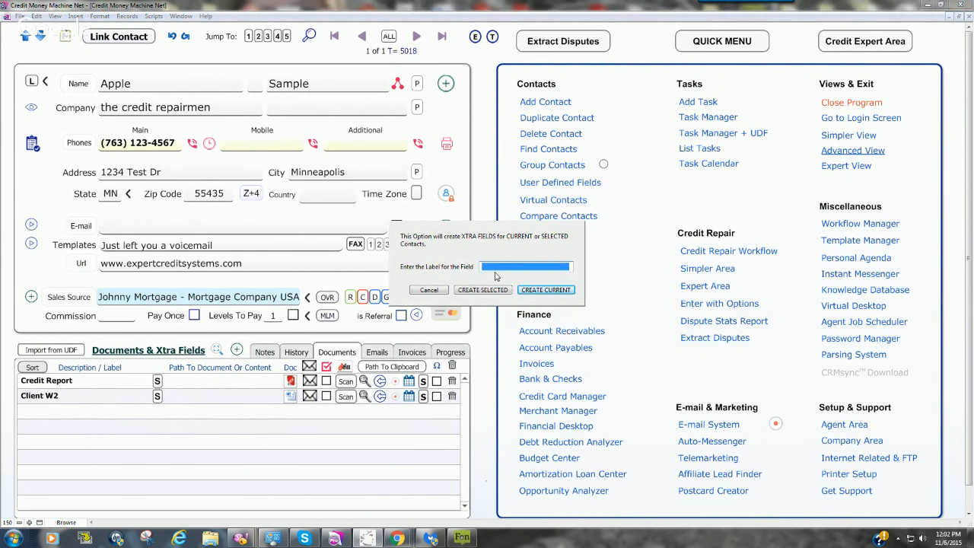
type("C")
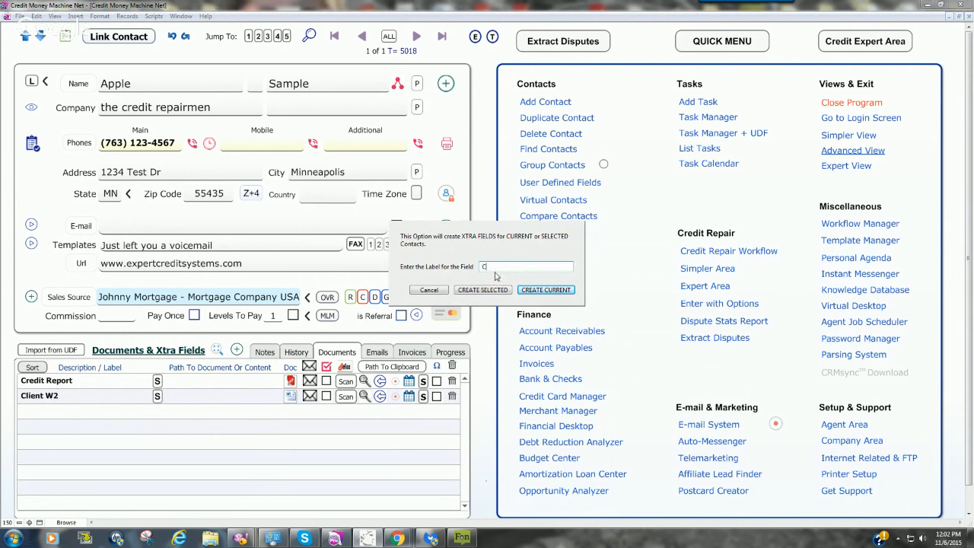
type("lient Program UDF")
type("-")
type("aPPLE")
key("BackSpace")
key("BackSpace")
key("BackSpace")
type("AppleProgram")
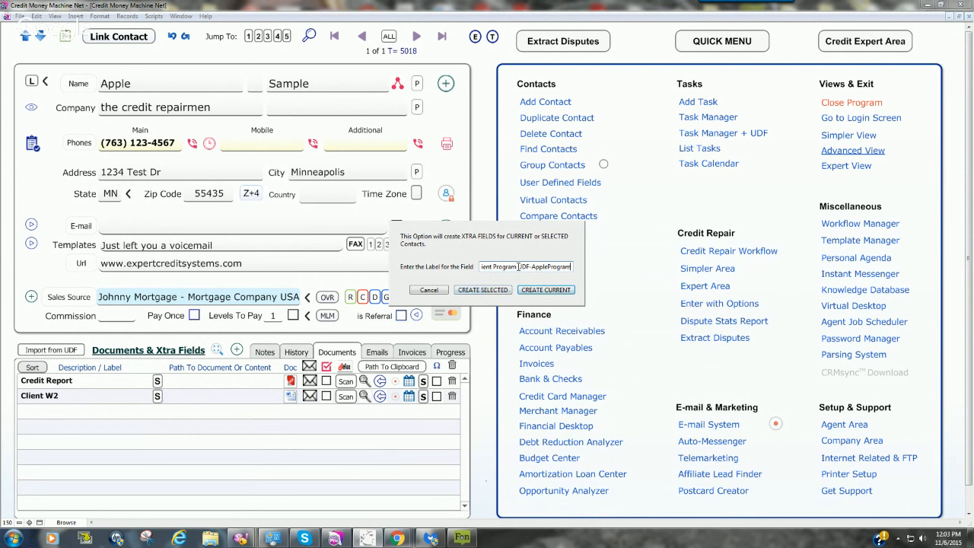
left_click_drag(518, 267, 575, 268)
left_click(544, 291)
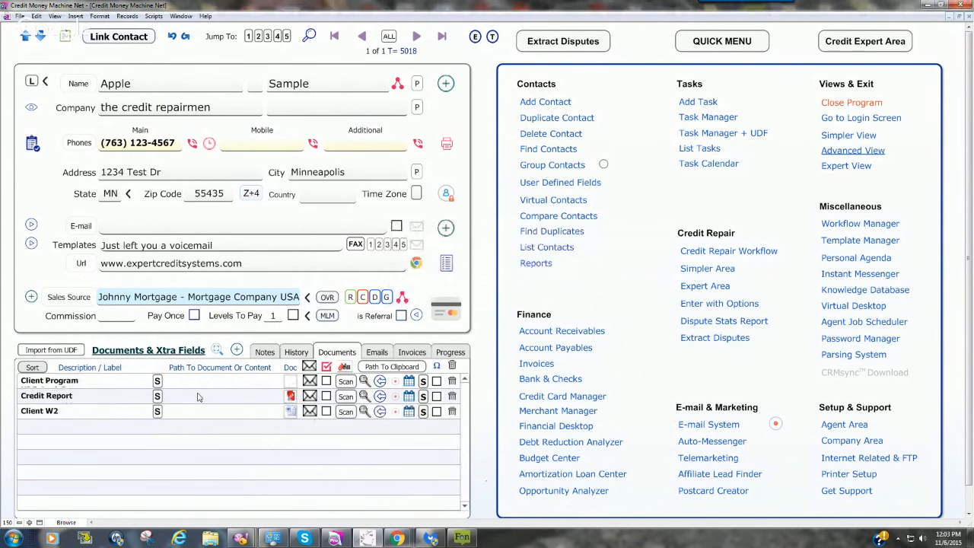
Step: Enter "Silver Plan" as the content of the new Client Program field
left_click(83, 385)
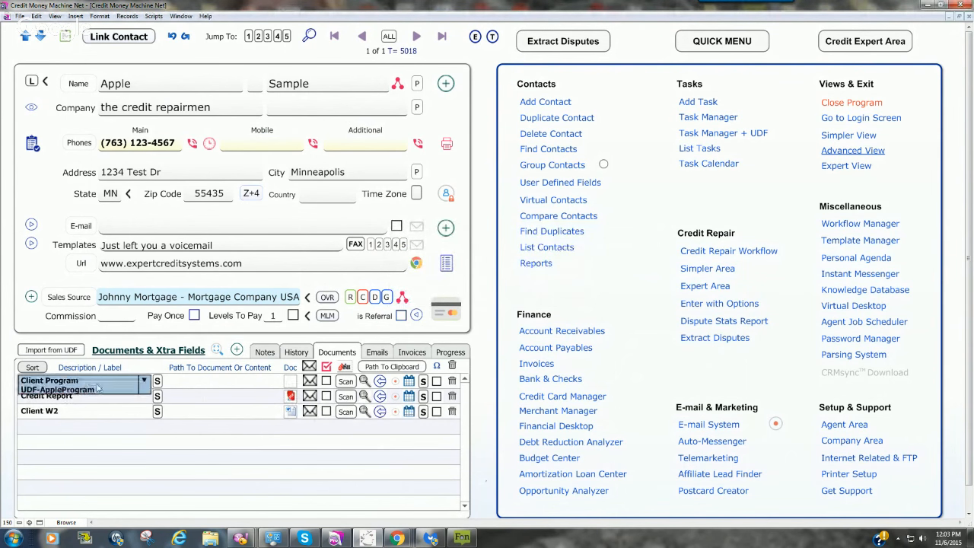
left_click(197, 384)
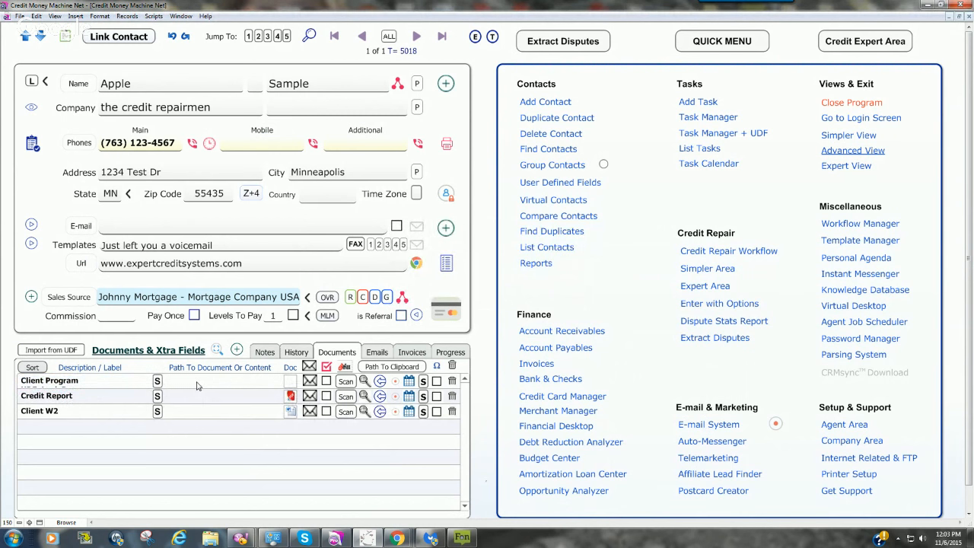
left_click(191, 382)
type("S")
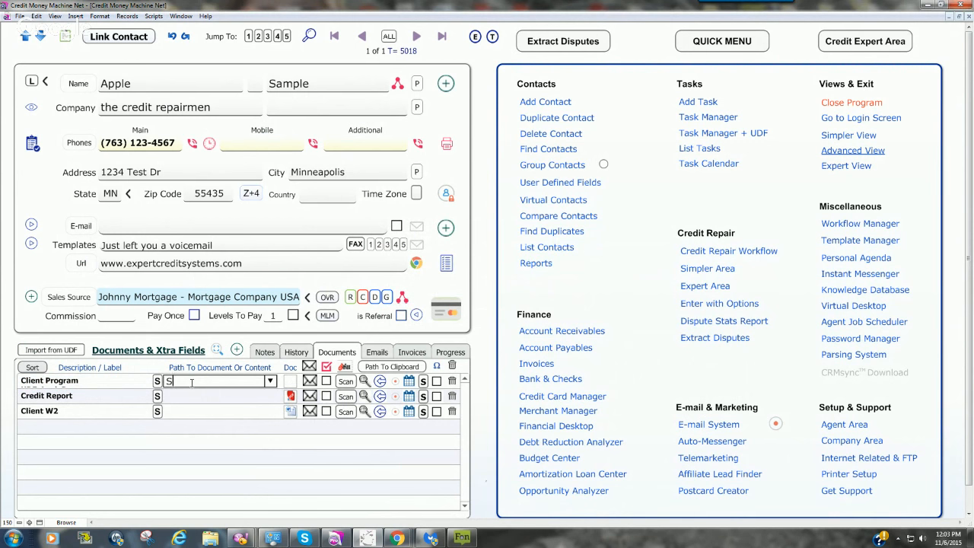
type("ilver Plan")
Step: Create another extra field for the current contact only, labelled "UDF-AppleTerms"
left_click(236, 349)
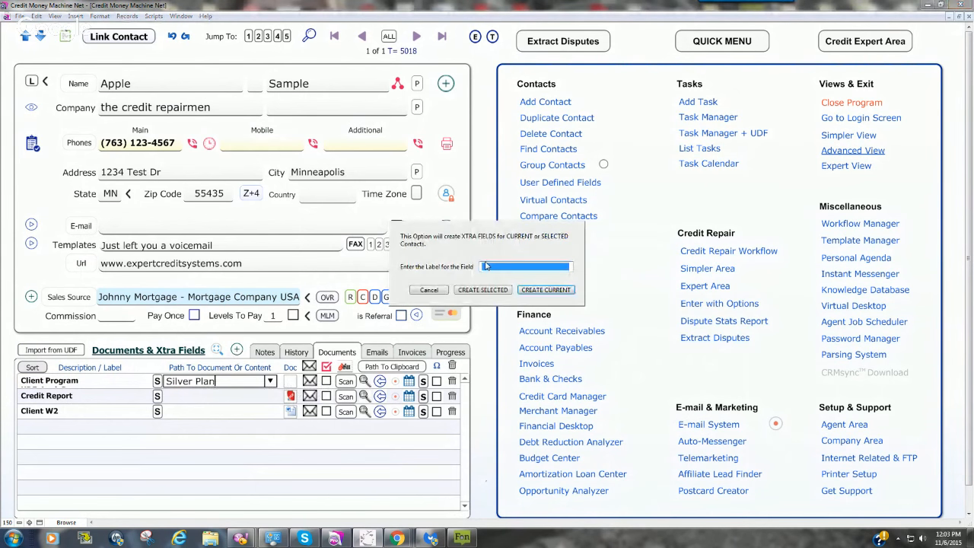
type("Pro")
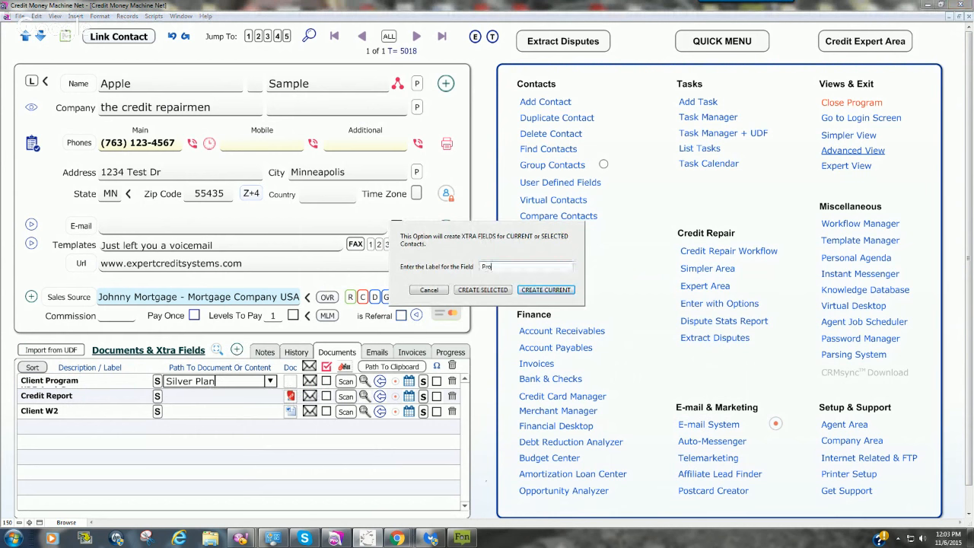
type("gram Terms")
left_click_drag(525, 267, 481, 267)
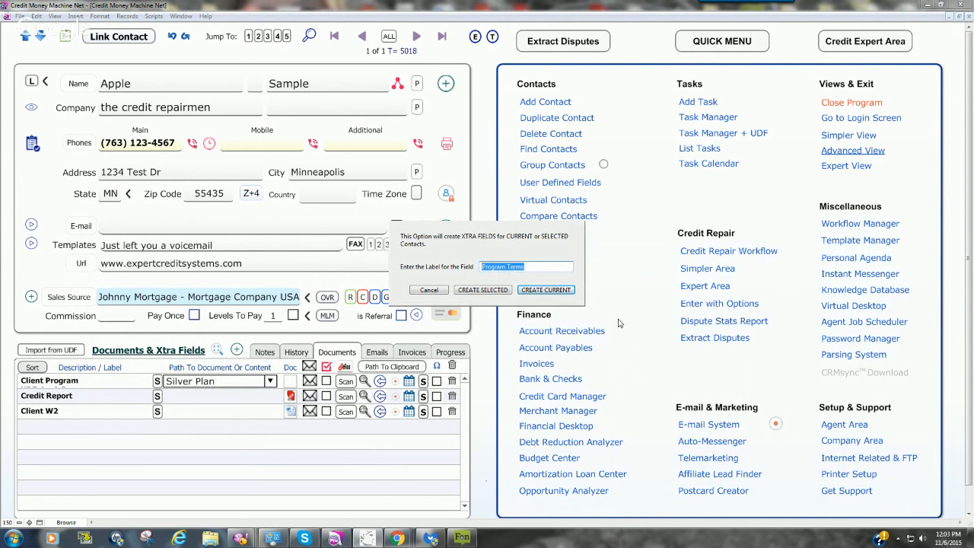
key("BackSpace")
type("UDF-AppleTerms")
left_click(532, 294)
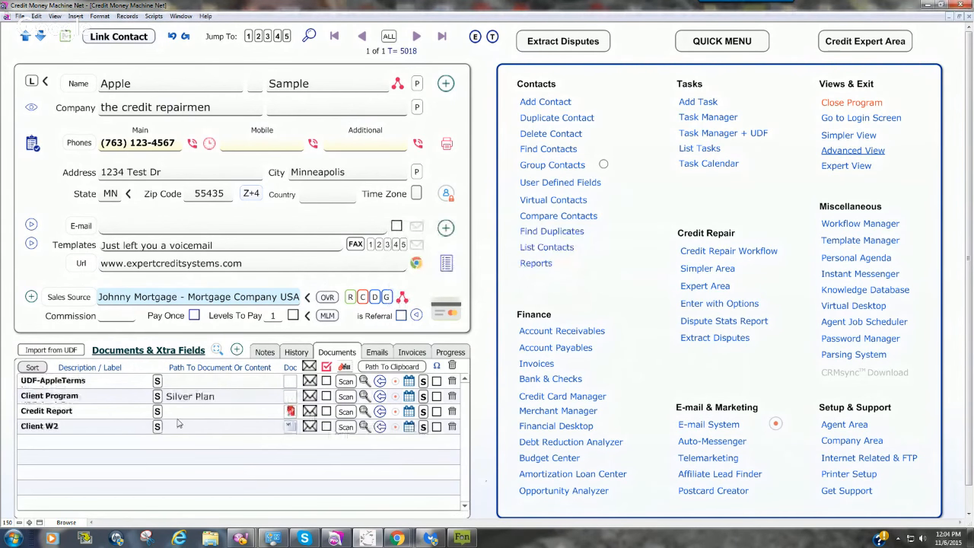
Step: Remove "Client Program" from the Silver Plan field's label so it reads only "UDF-AppleProgram"
left_click(50, 396)
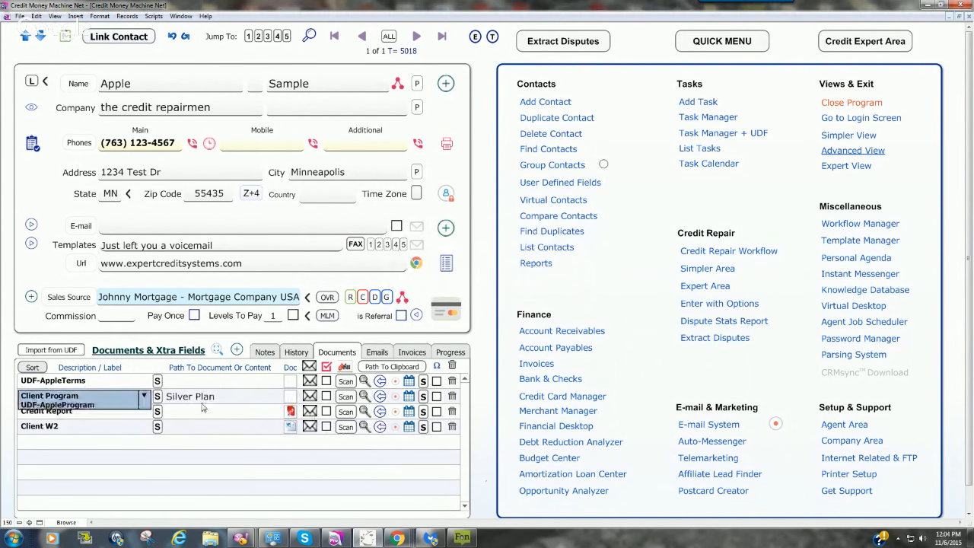
left_click(81, 397)
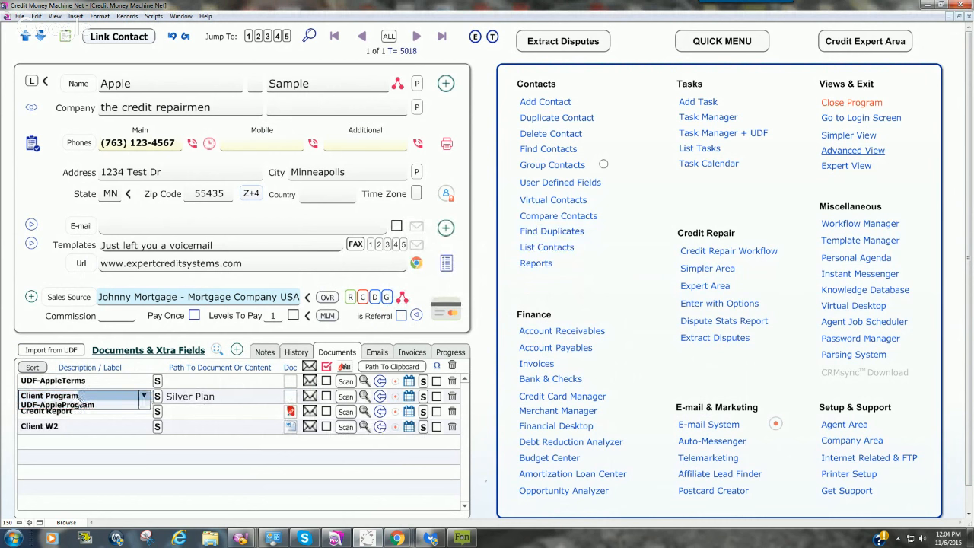
left_click(75, 397)
key("BackSpace")
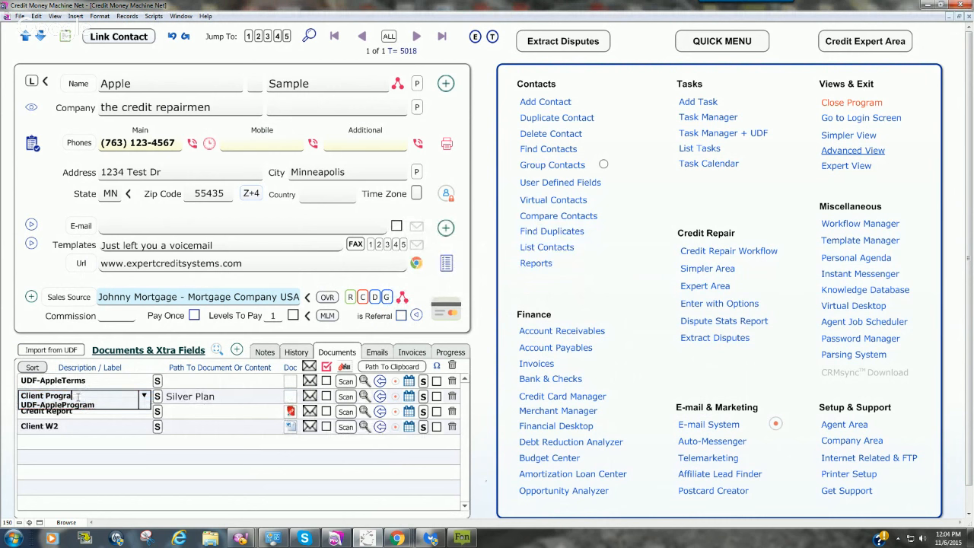
key("BackSpace")
key("BackSpace")
key("BackSpace")
key("BackSpace")
key("BackSpace")
key("BackSpace")
key("BackSpace")
key("BackSpace")
key("BackSpace")
key("BackSpace")
key("BackSpace")
key("BackSpace")
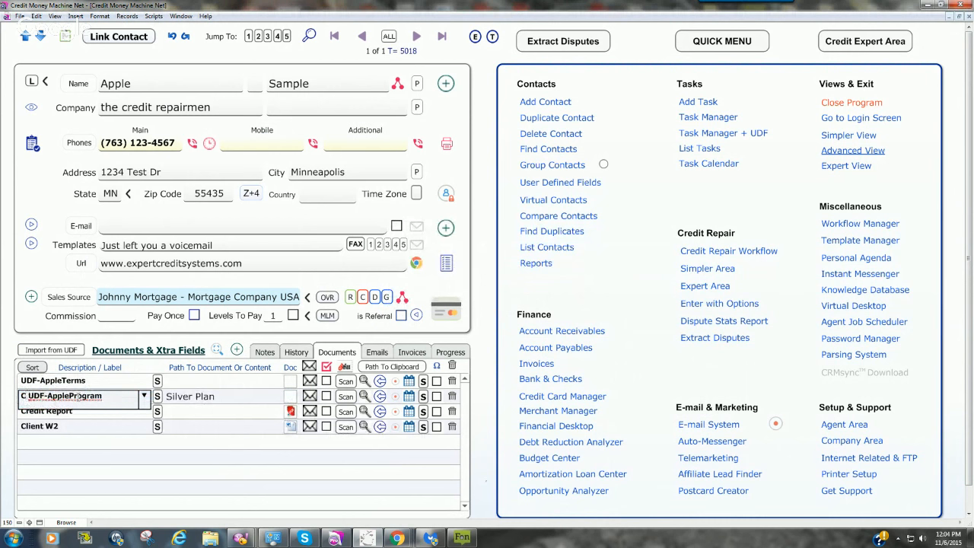
key("BackSpace")
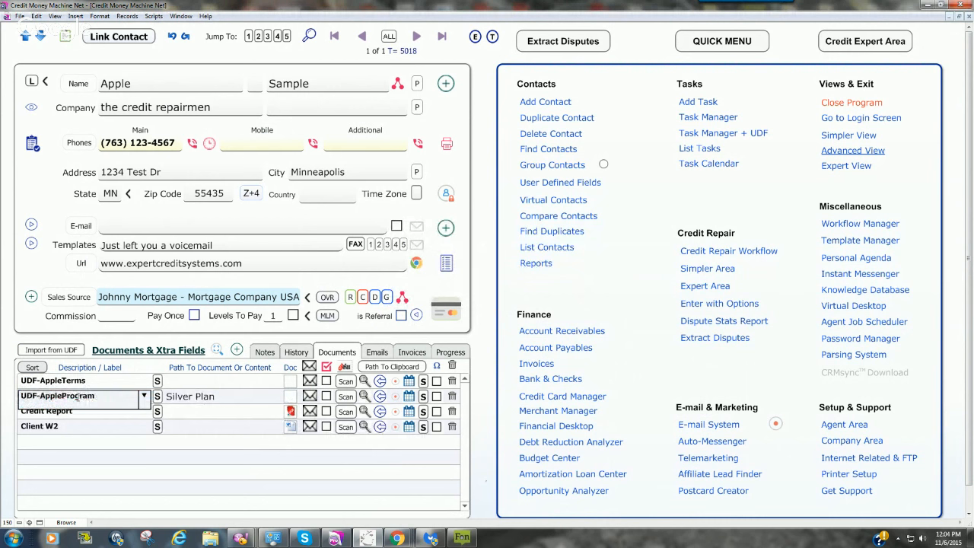
left_click(225, 344)
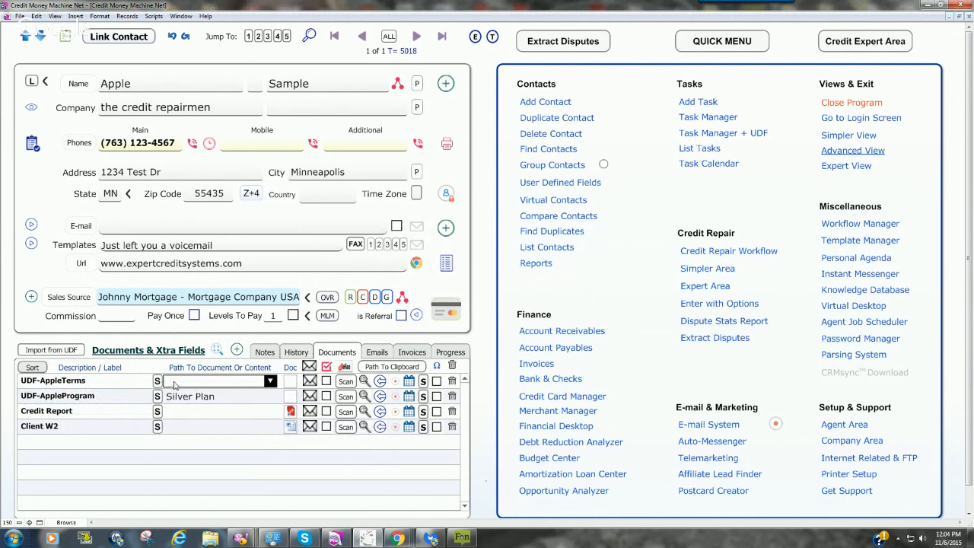
Step: Set the UDF-AppleTerms content to "Audit Fee $199 and Monthly Fee $99 for six months or until cancelled"
key("1")
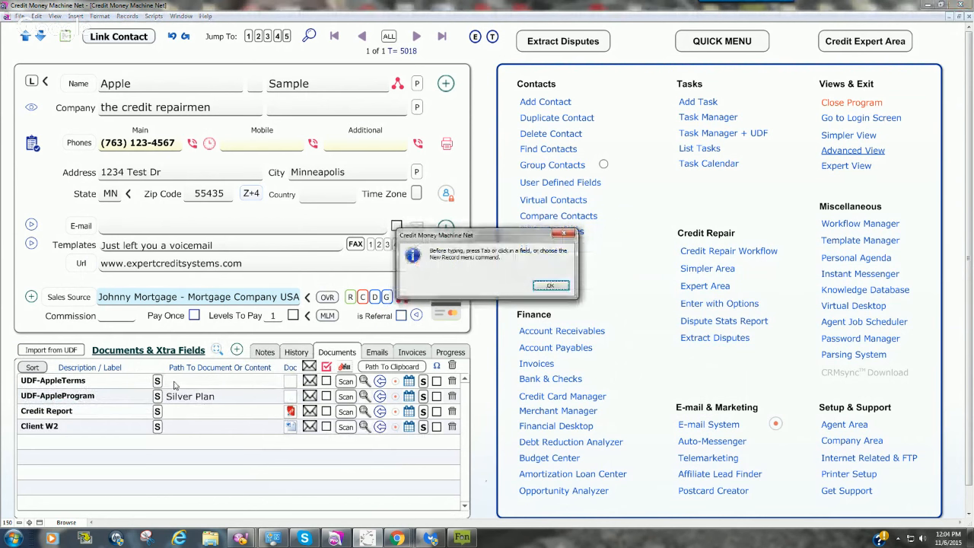
left_click(549, 288)
left_click(169, 381)
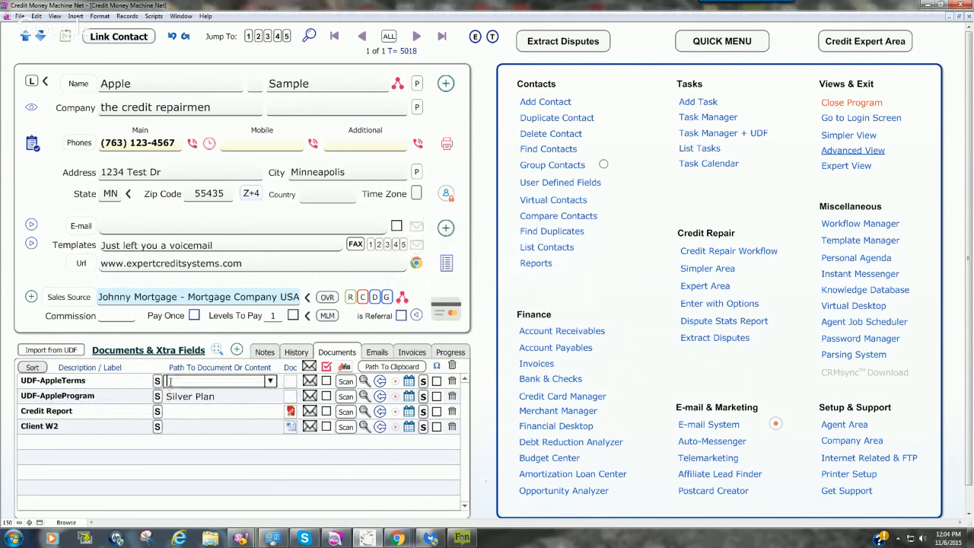
type("S")
key("BackSpace")
type("Audit Fee $199")
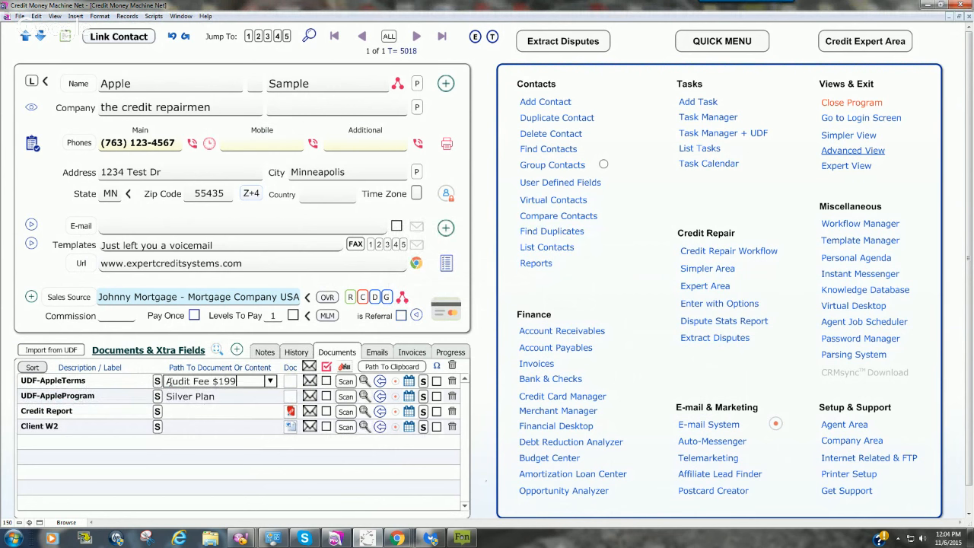
type(" and Mon")
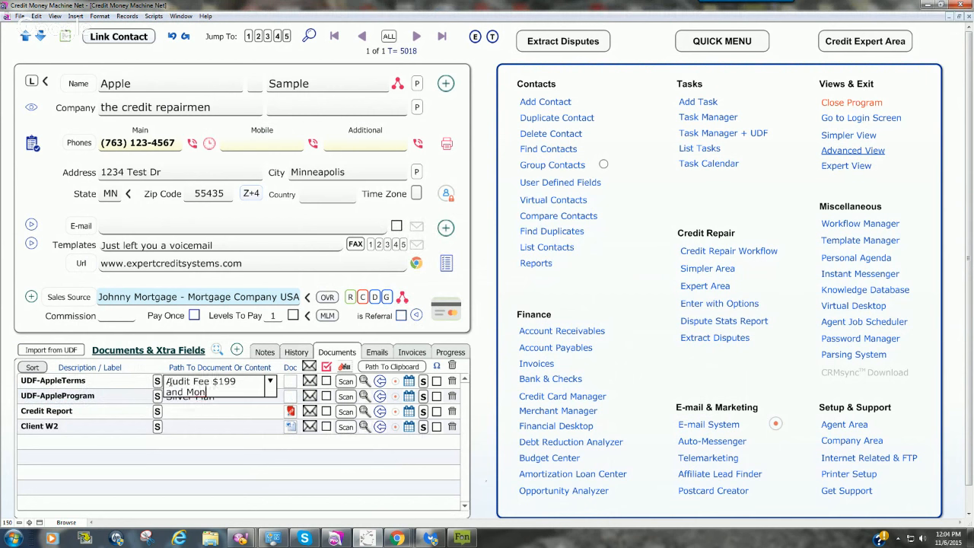
type("thly Fee $99 f")
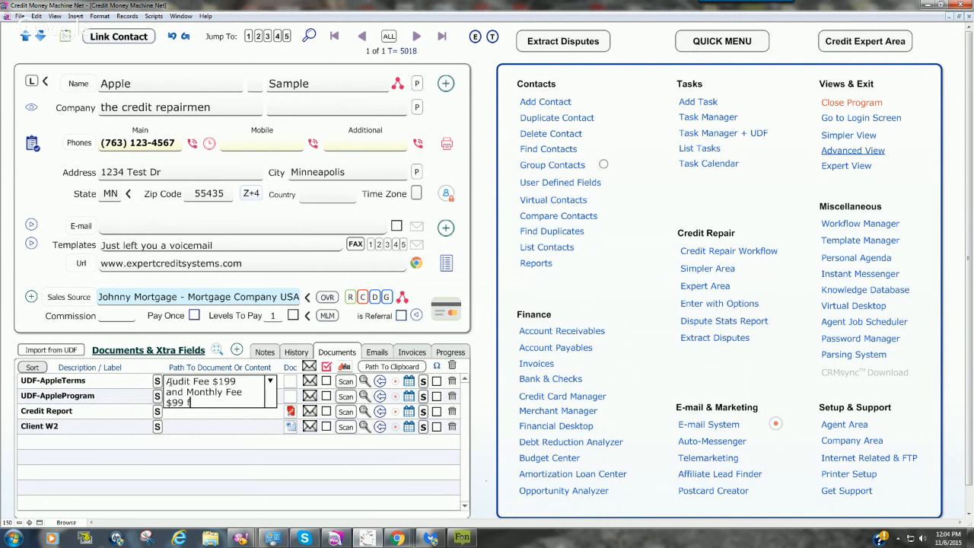
type("or six months ")
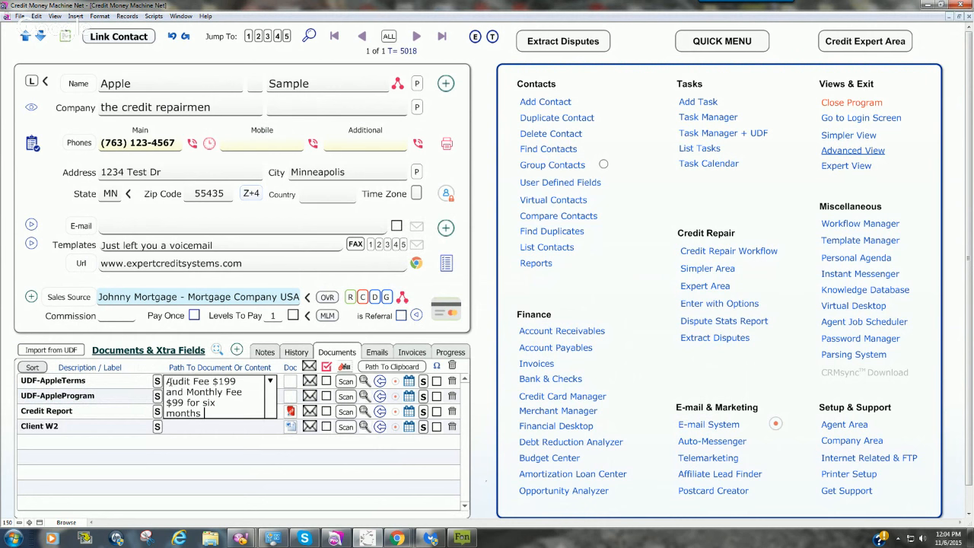
type("or until cancelled")
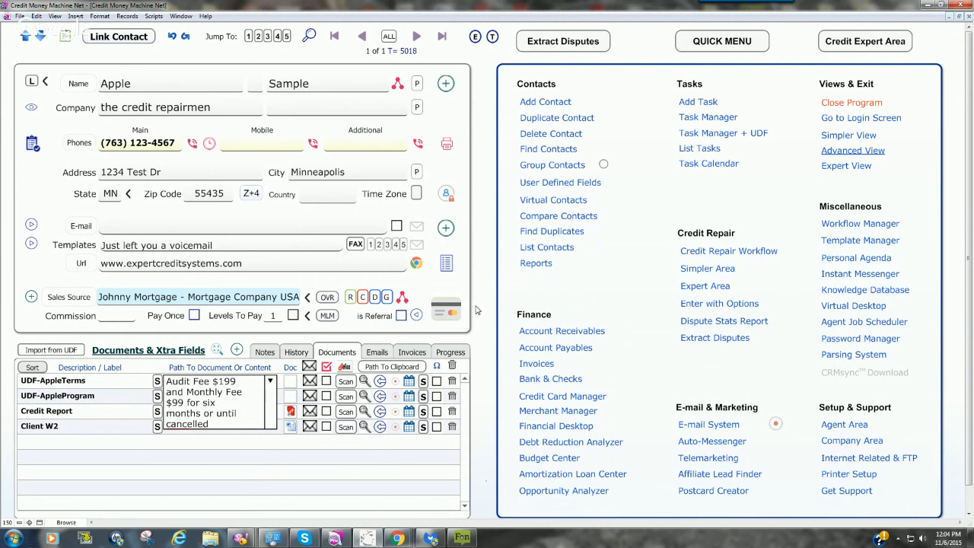
left_click(476, 310)
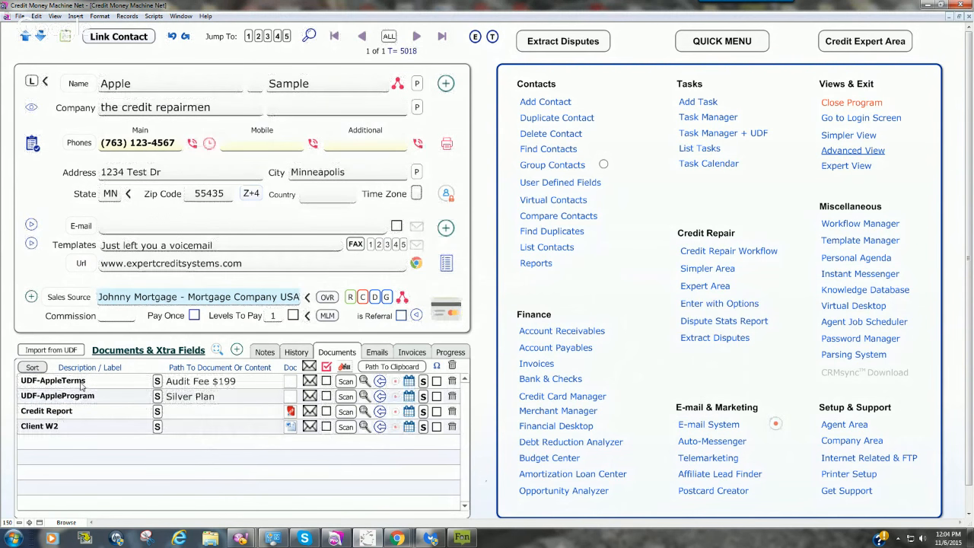
Step: In the Template Manager, end the greeting of Test UDF Example with a comma and start a new line "The program you chose is"
left_click(851, 241)
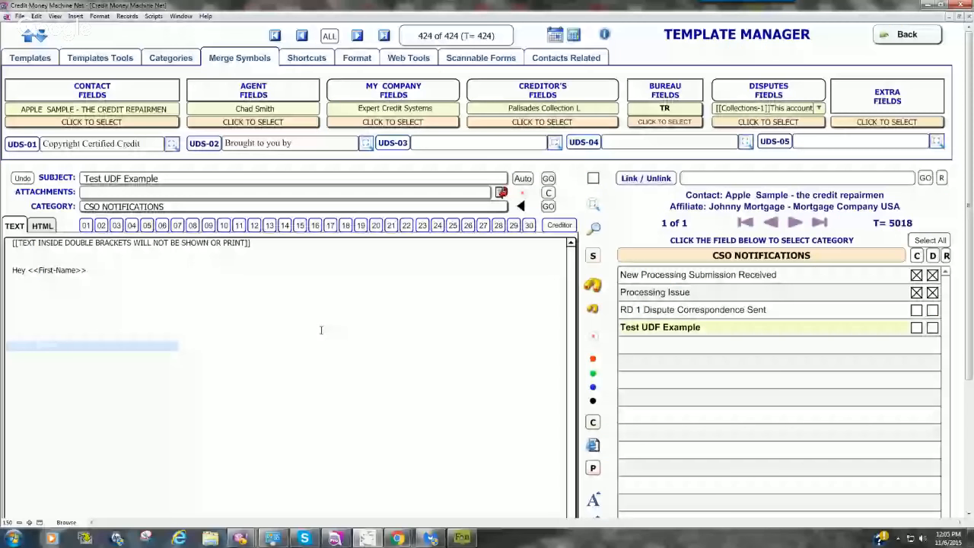
type(",")
key("Return")
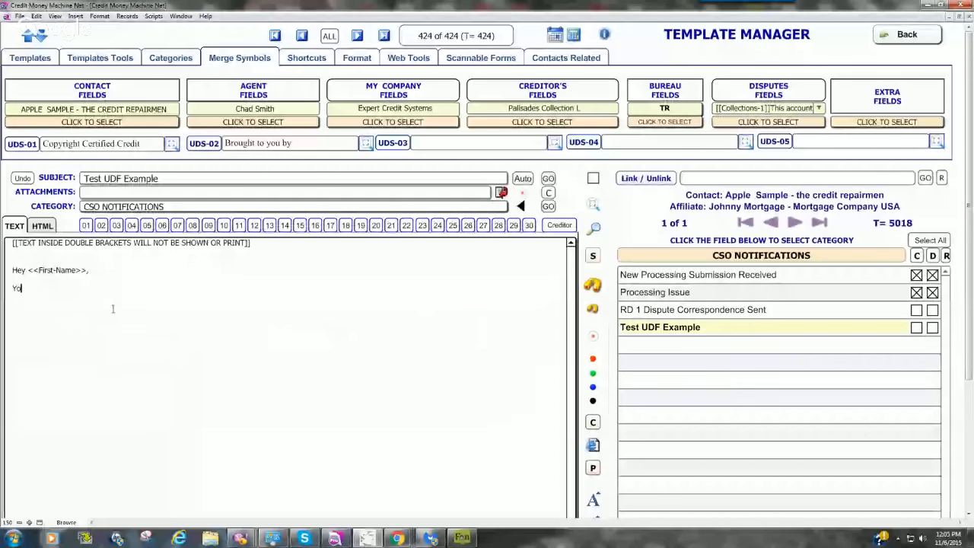
type("T")
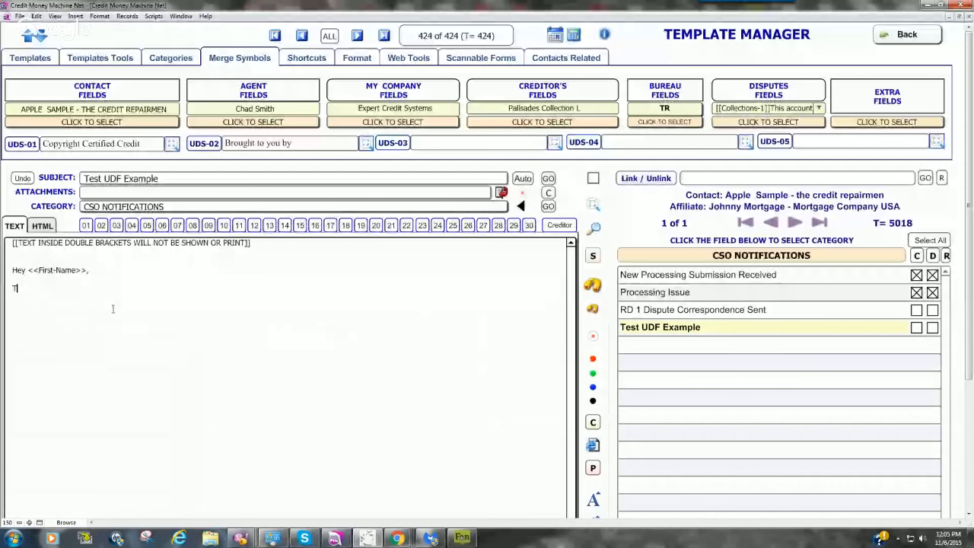
type("he program ")
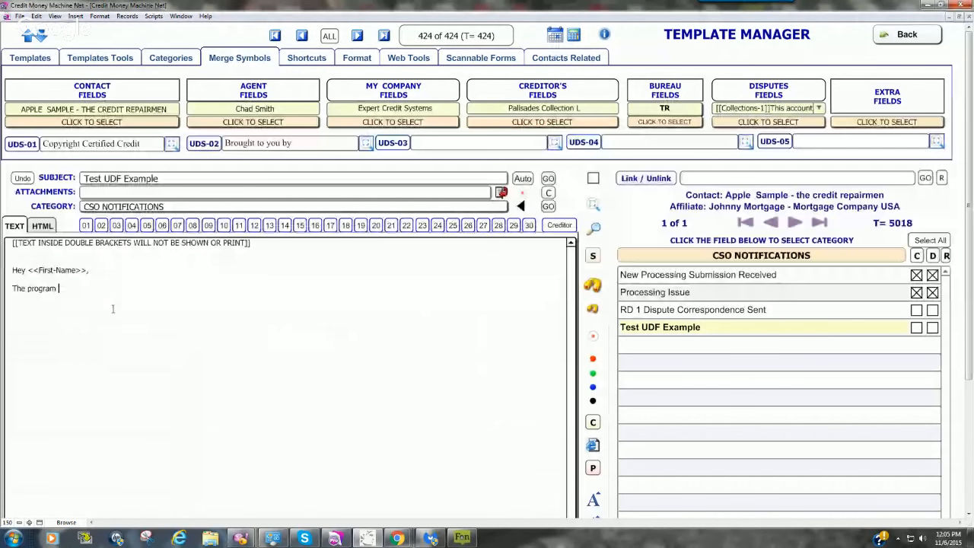
type("you d")
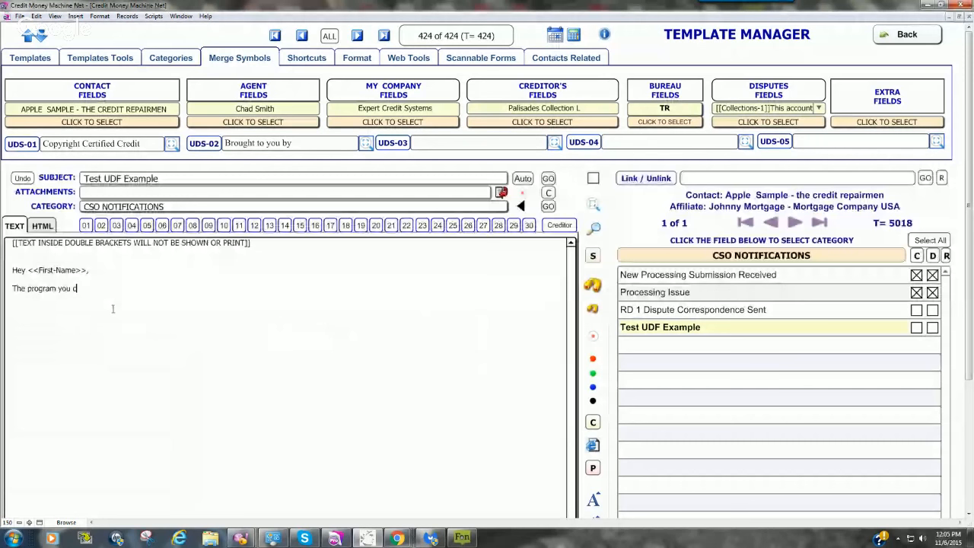
key("BackSpace")
type("chose is ")
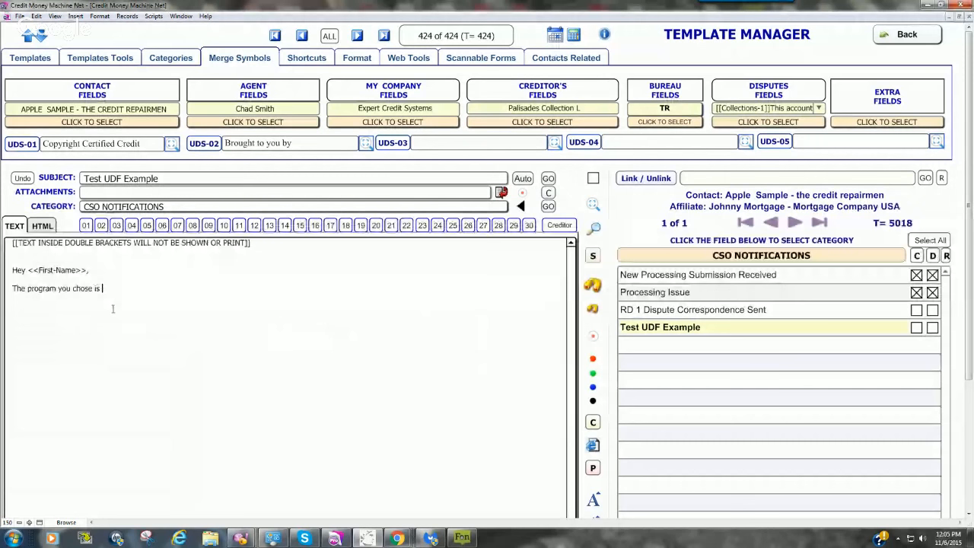
type("<<")
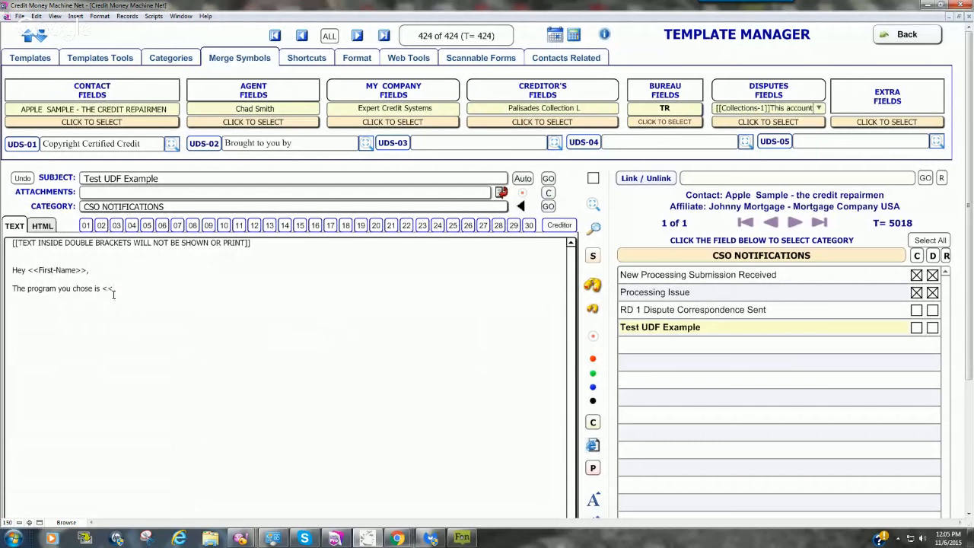
type("UDF")
Step: Insert the merge symbol <<UDFAppleProgram>> at the end of the program sentence
type("AppleProgram>> the terms ar")
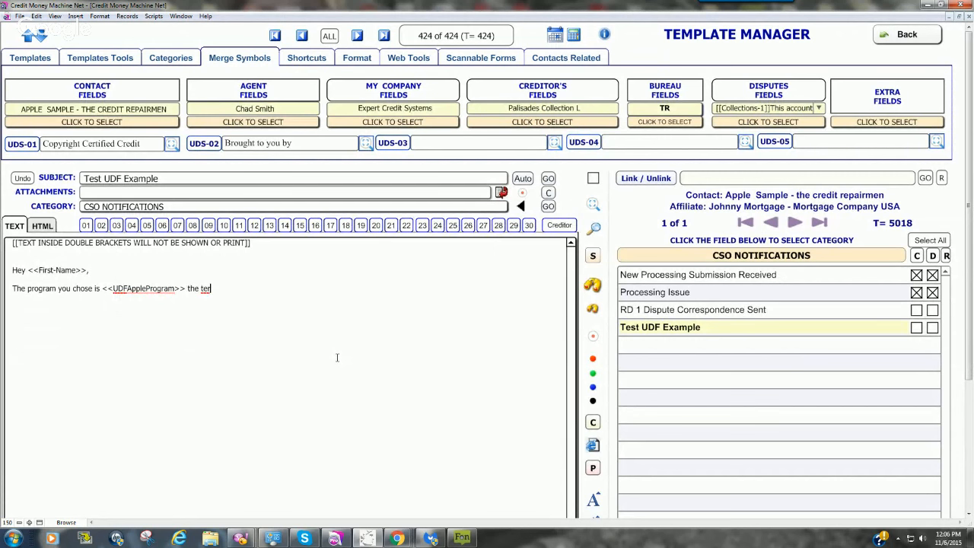
type("e")
Step: Continue the sentence with "the terms are <<UDFAppleTerms>>"
key("ctrl+1")
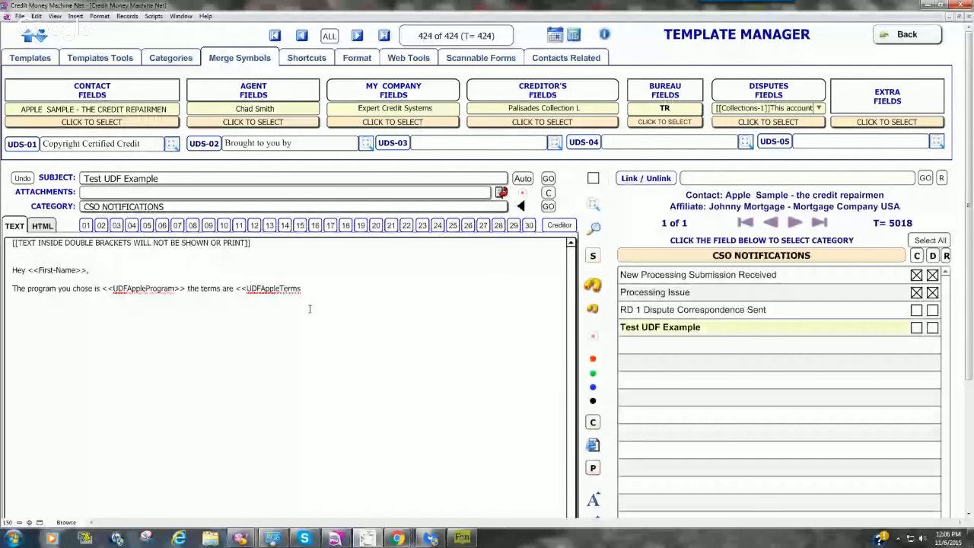
type(">>")
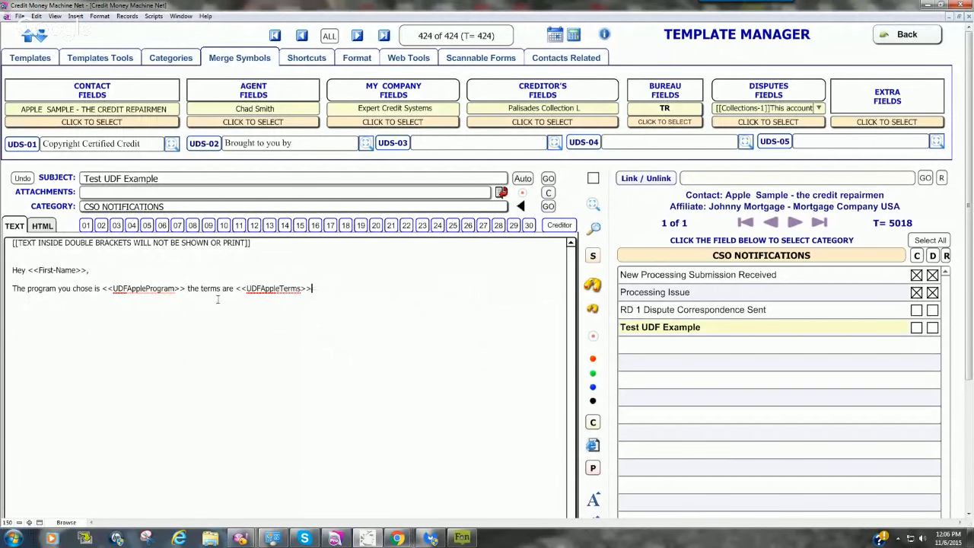
Step: Preview the Test UDF Example template with the contact's data merged in, and leave the preview
left_click(594, 207)
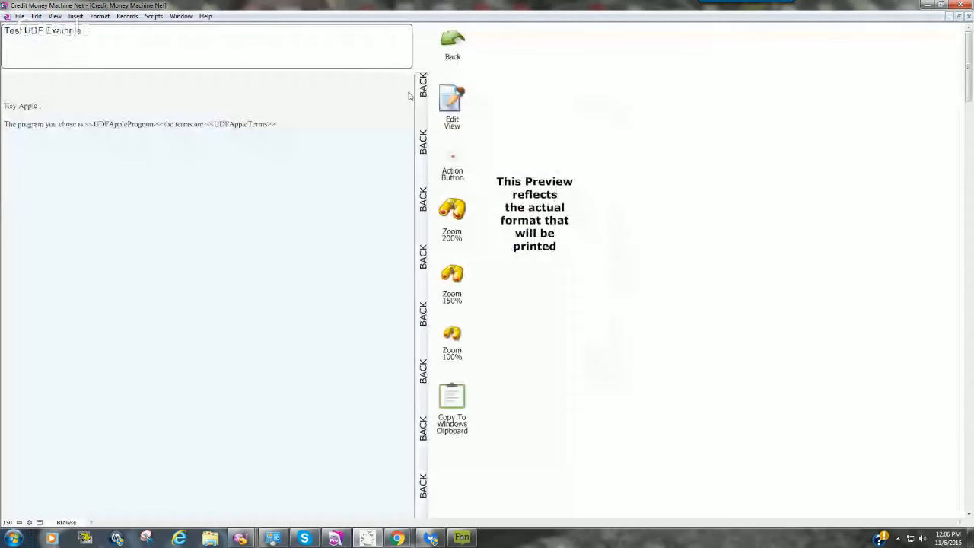
left_click(410, 95)
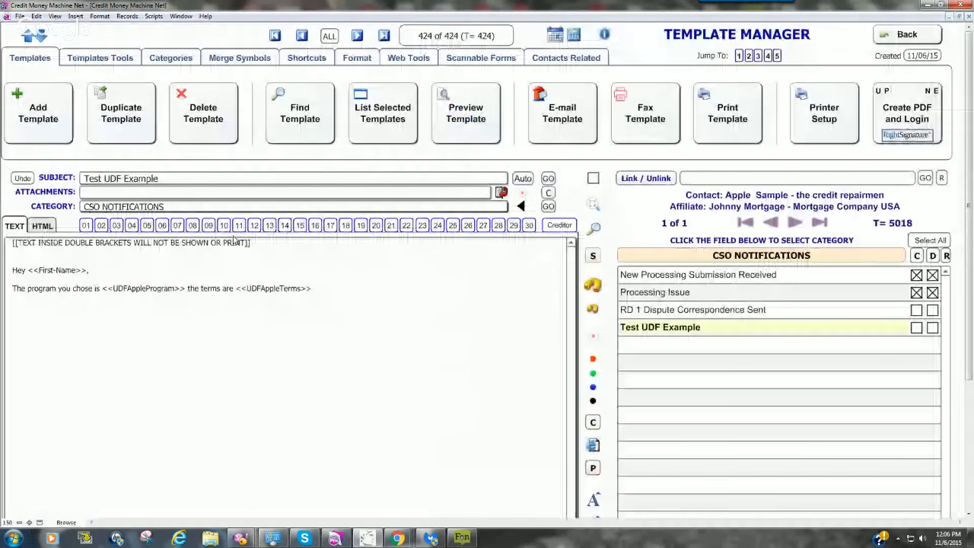
left_click(907, 34)
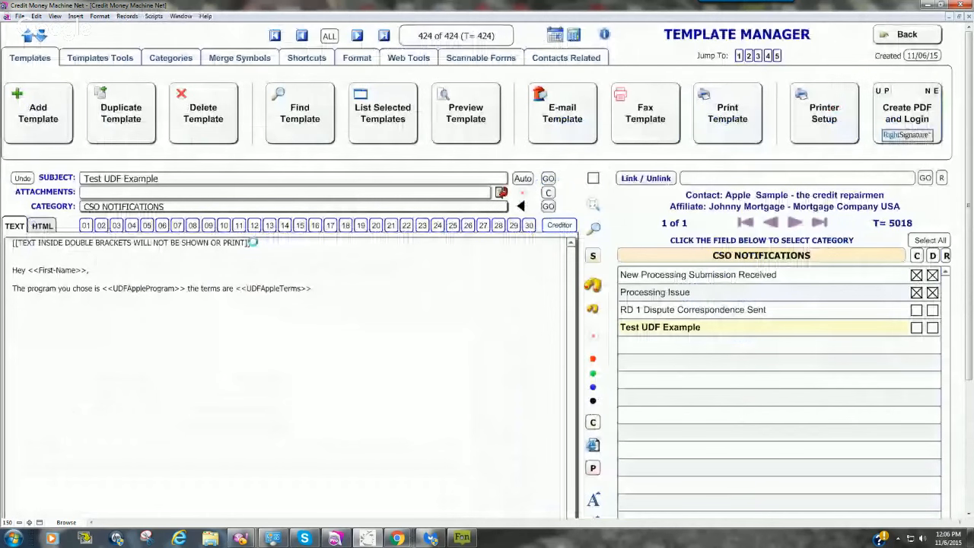
Step: Add a hyphen to each extra-field merge symbol so they read <<UDF-AppleProgram>> and <<UDFApple-Terms>>
left_click(129, 289)
type("-")
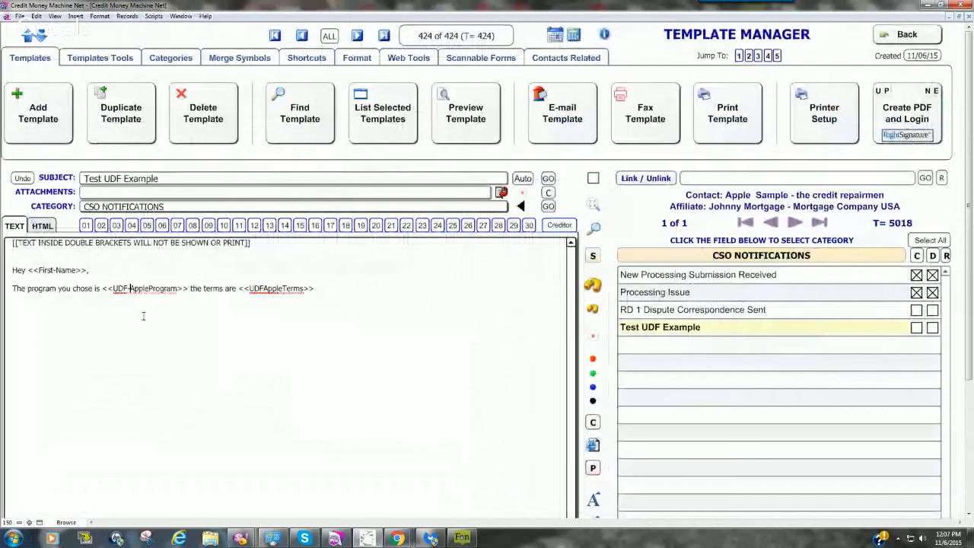
left_click(283, 288)
type("-")
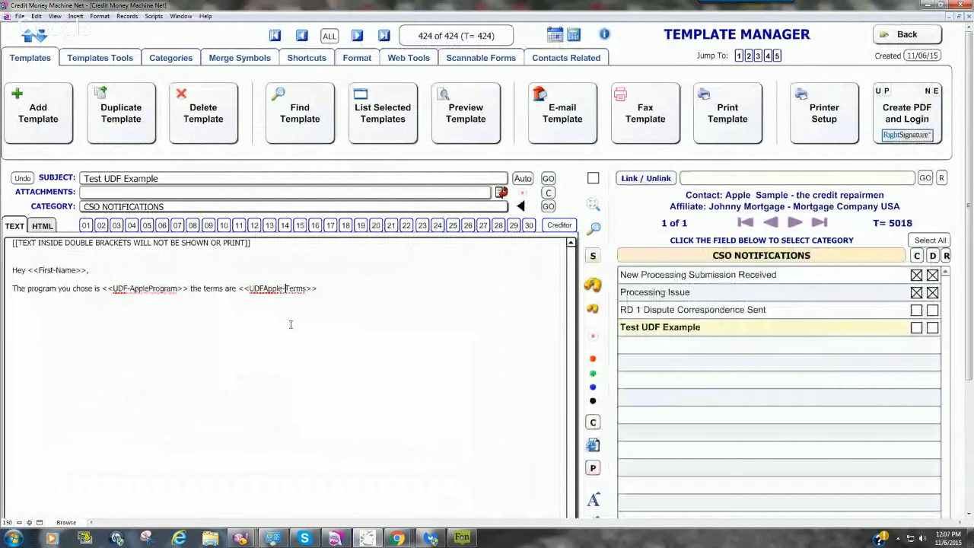
left_click(321, 290)
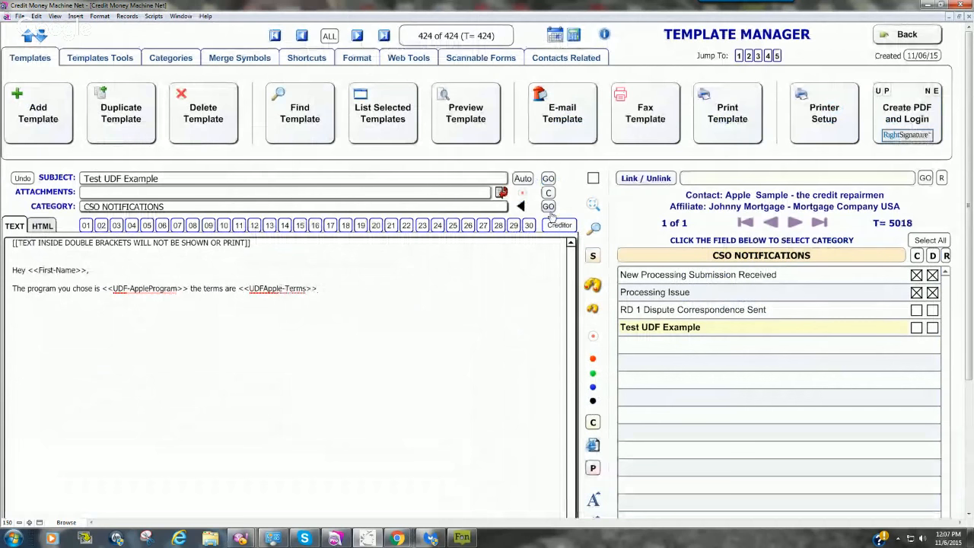
Step: Preview the merged template again and check the exact label of the terms field in the contact's extra fields
left_click(593, 207)
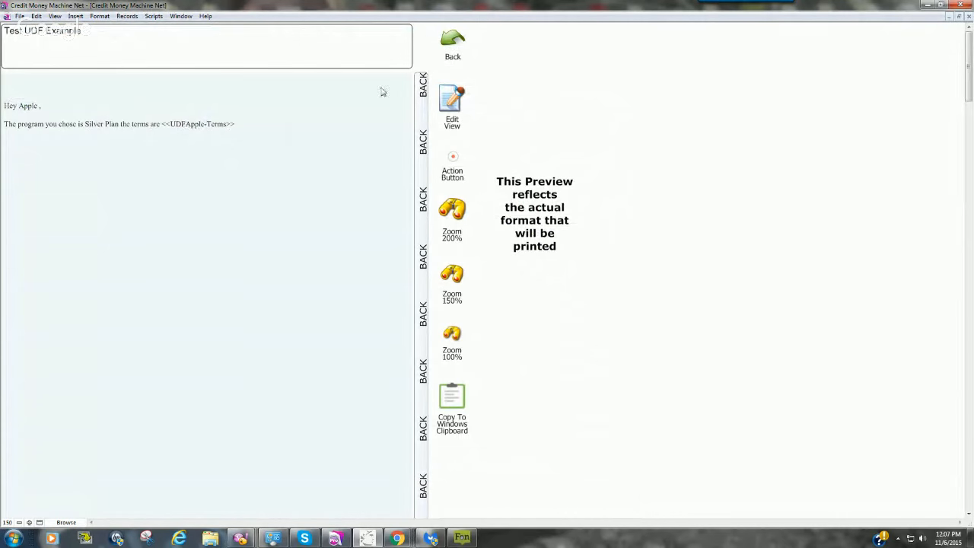
left_click(256, 252)
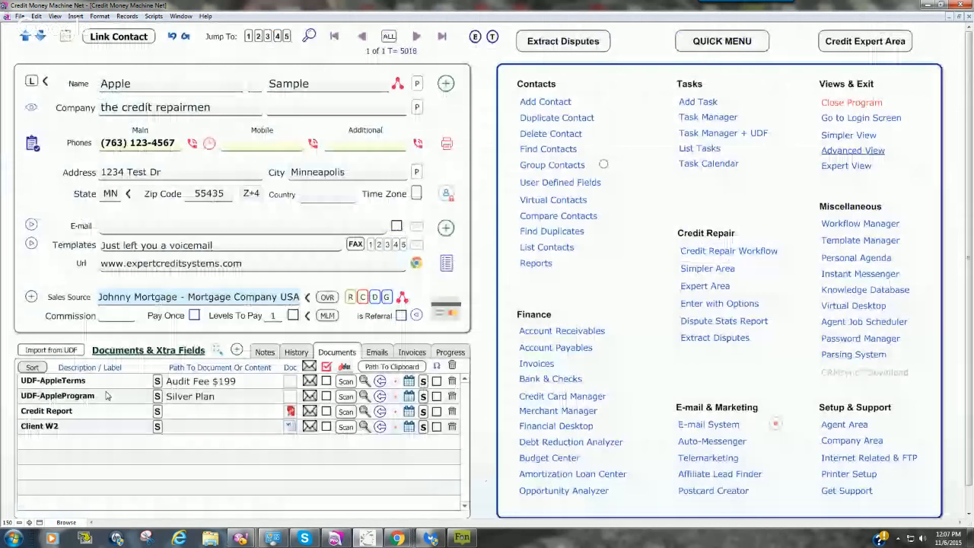
left_click(53, 381)
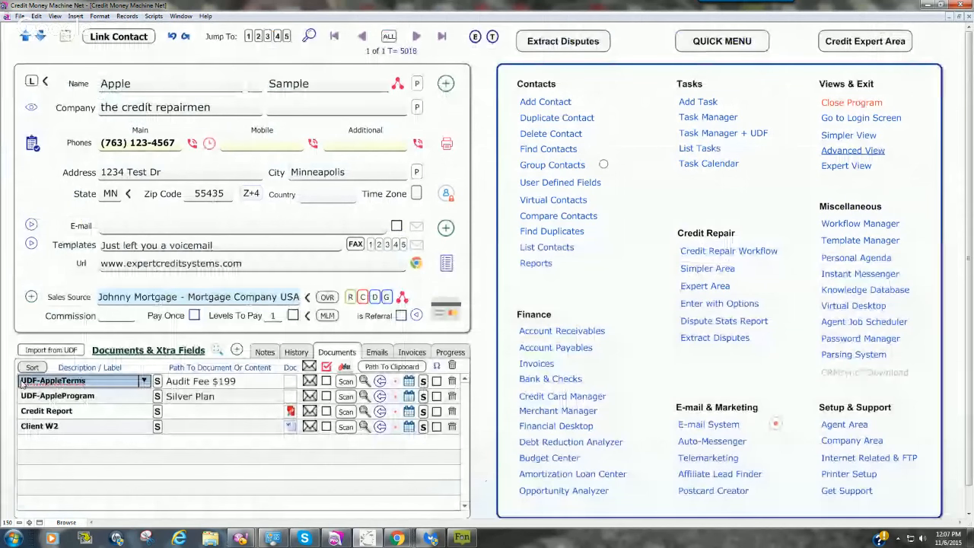
left_click(299, 228)
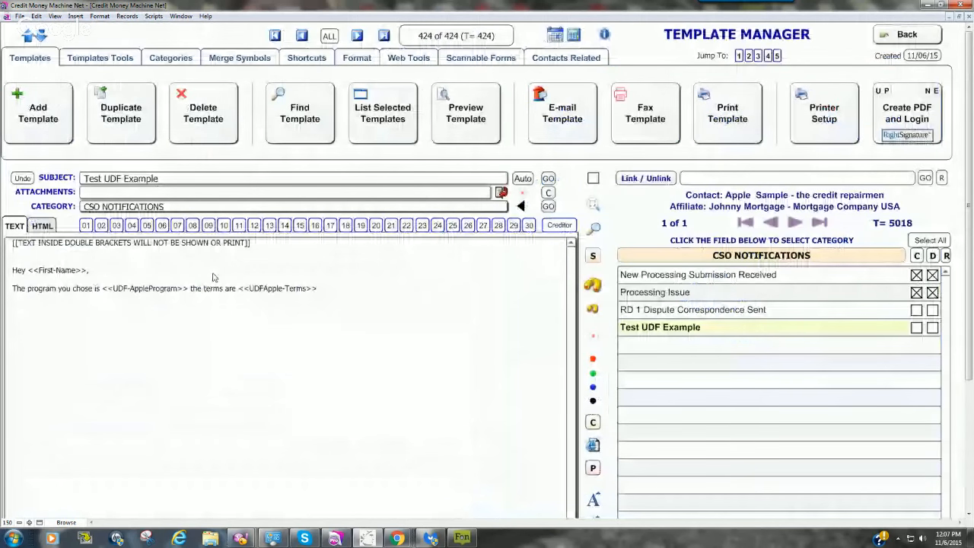
Step: Correct the terms merge symbol in the template text to <<UDF-AppleTerms>>
key("BackSpace")
key("BackSpace")
key("BackSpace")
key("BackSpace")
key("BackSpace")
key("BackSpace")
key("BackSpace")
key("BackSpace")
key("BackSpace")
key("BackSpace")
key("BackSpace")
key("BackSpace")
key("BackSpace")
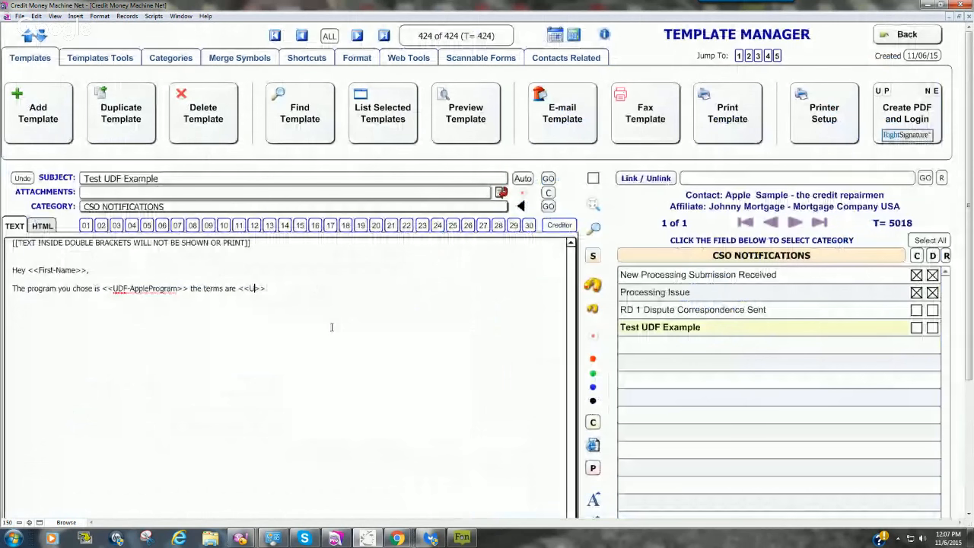
type("DF-AppleTerms")
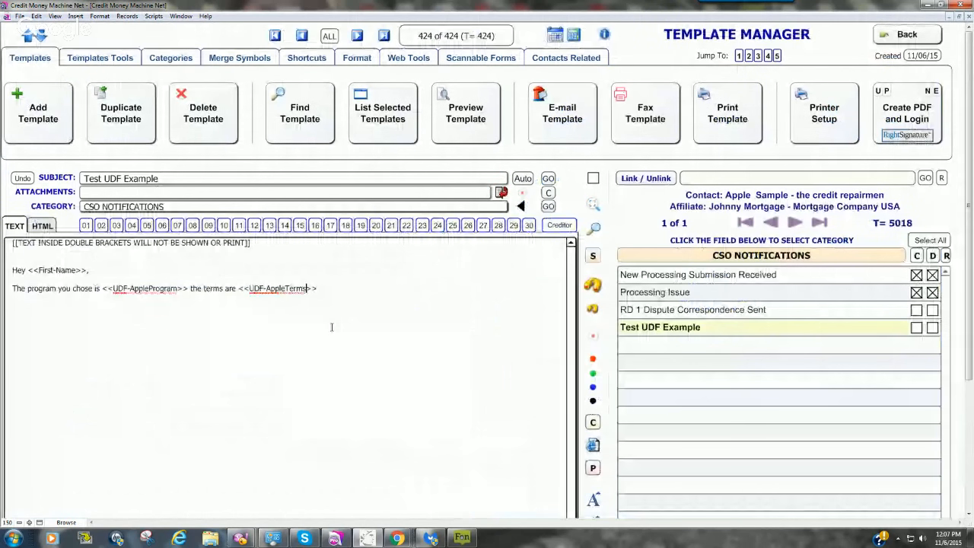
left_click(323, 350)
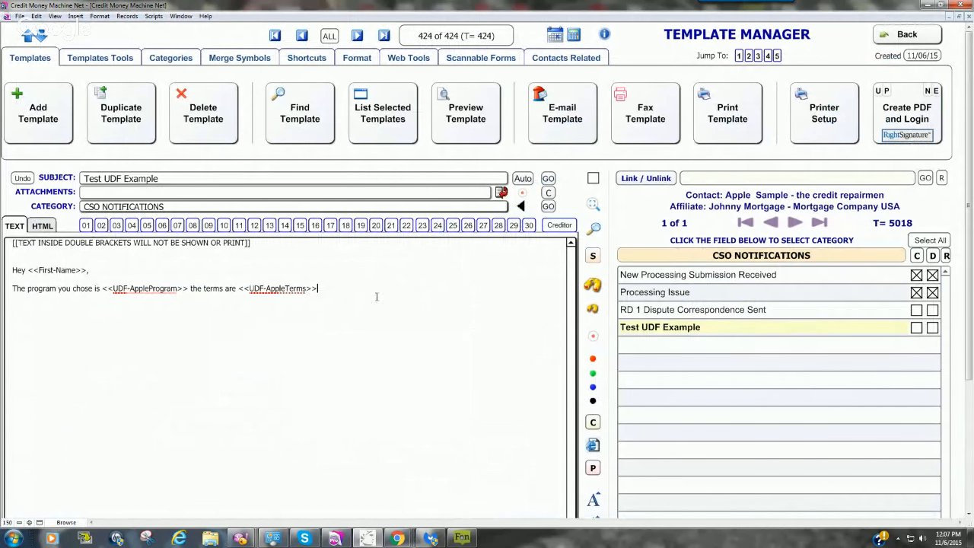
Step: Preview the corrected template to check both merged extra fields, and return to the template text
left_click(596, 205)
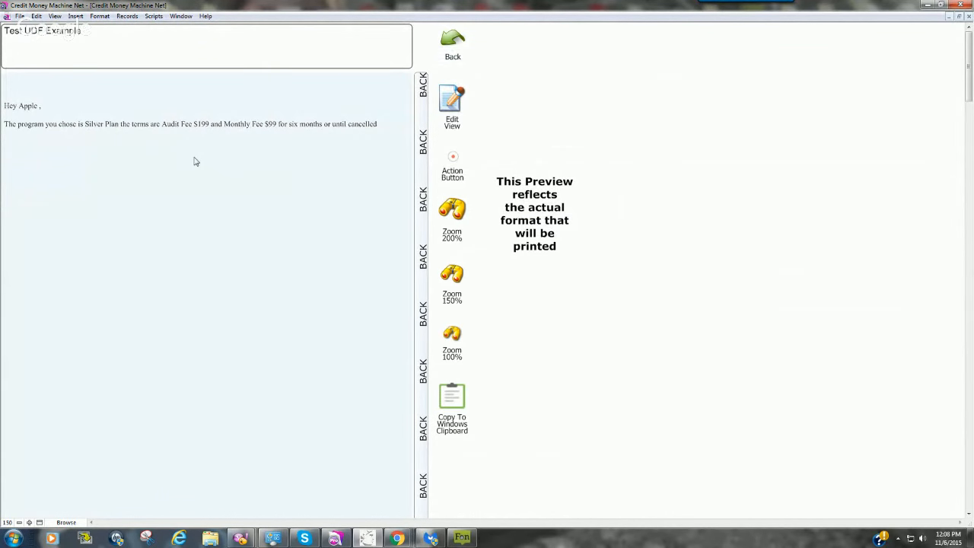
left_click(418, 92)
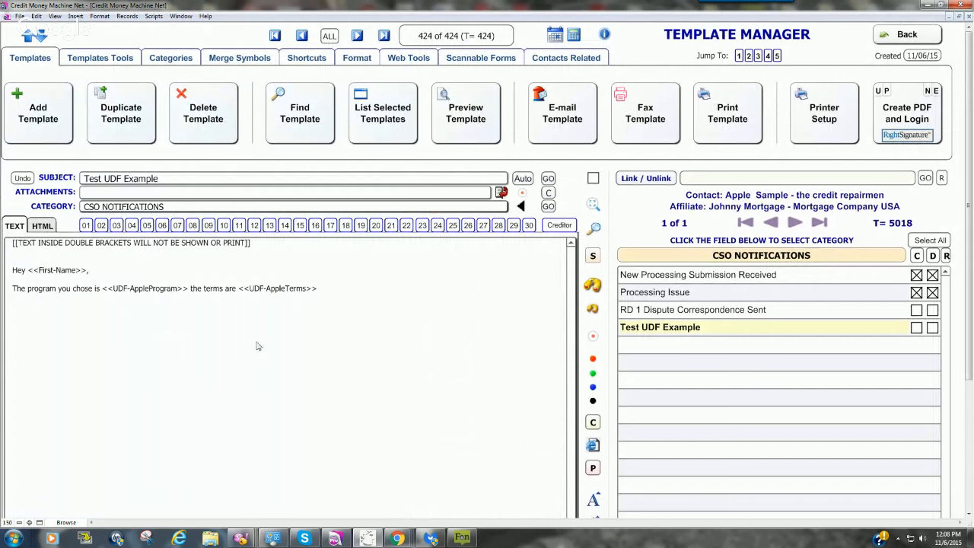
left_click(321, 291)
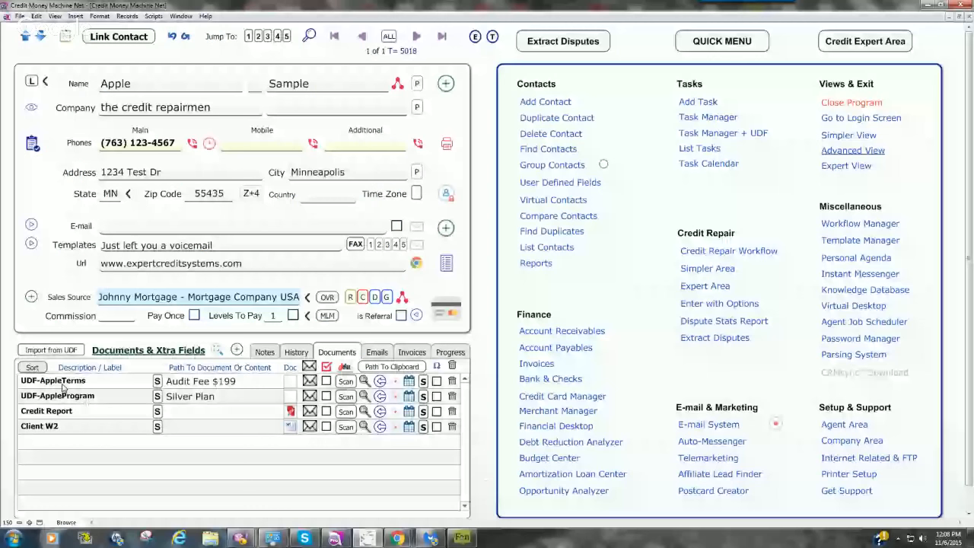
Step: Review the labels and content of UDF-AppleTerms and UDF-AppleProgram in the contact's extra fields
left_click(245, 380)
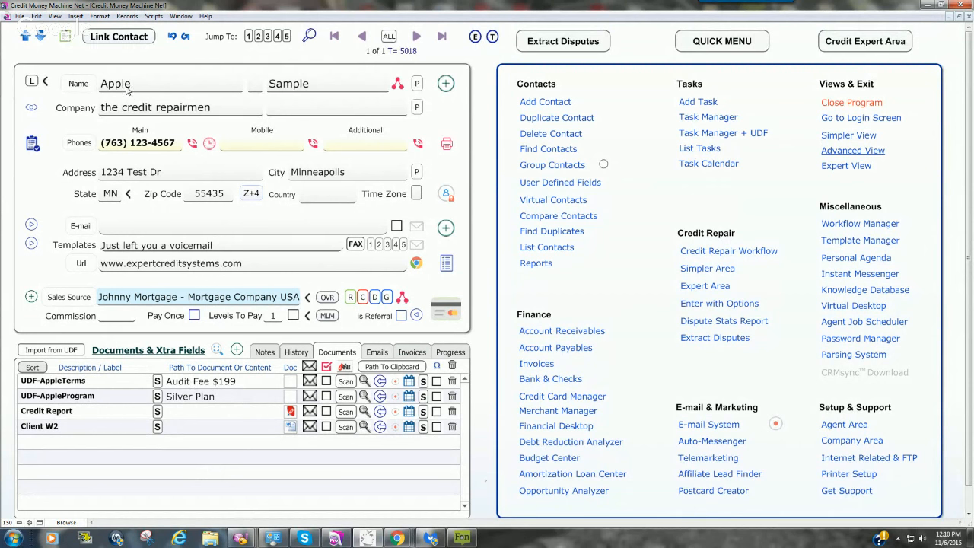
left_click(81, 382)
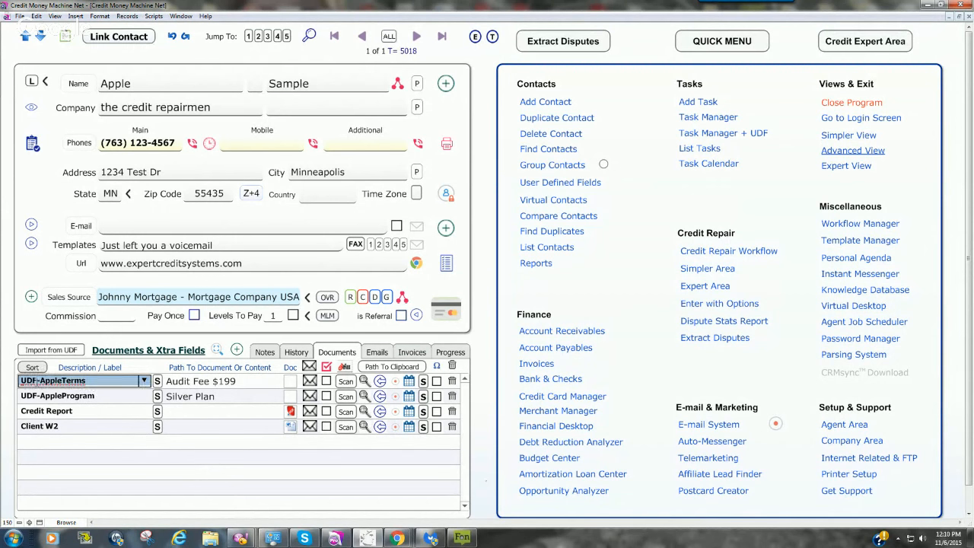
left_click(91, 398)
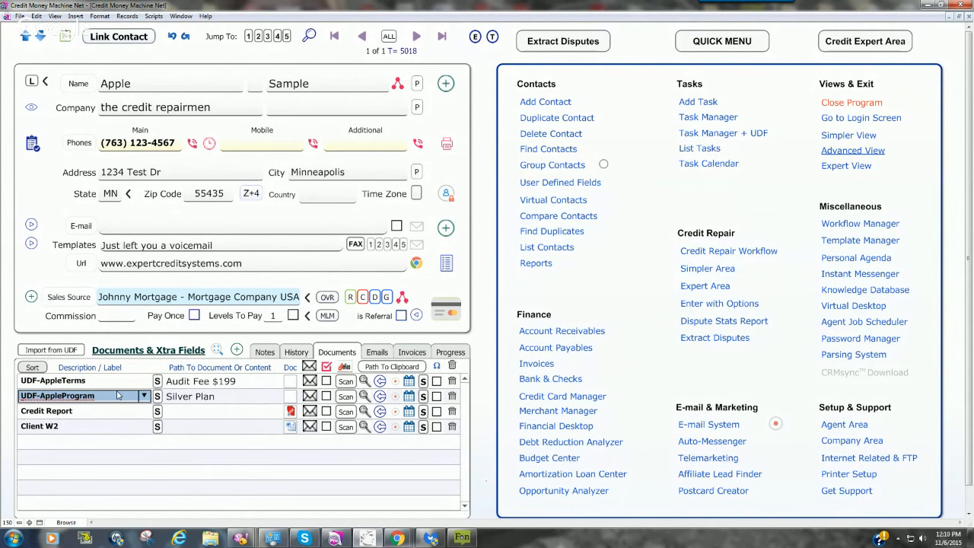
left_click(487, 305)
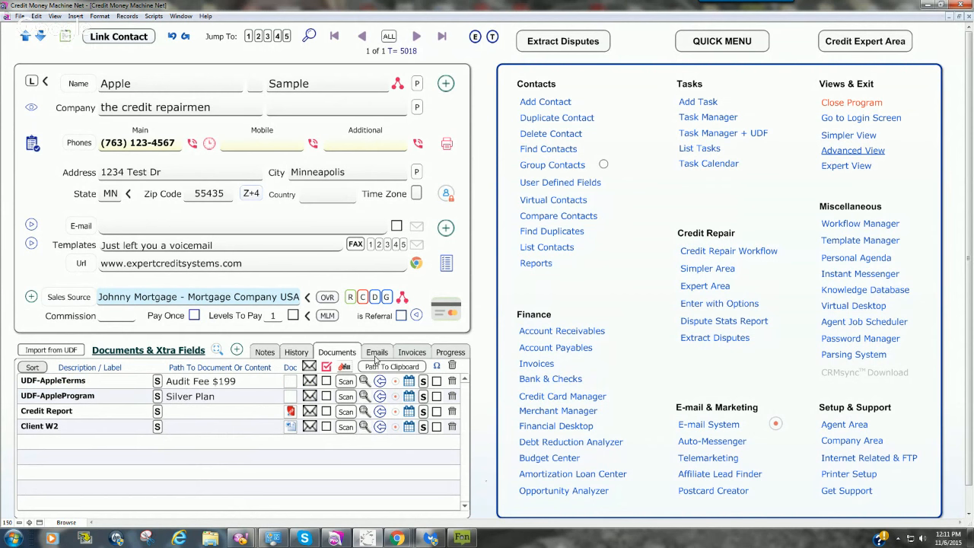
left_click(486, 290)
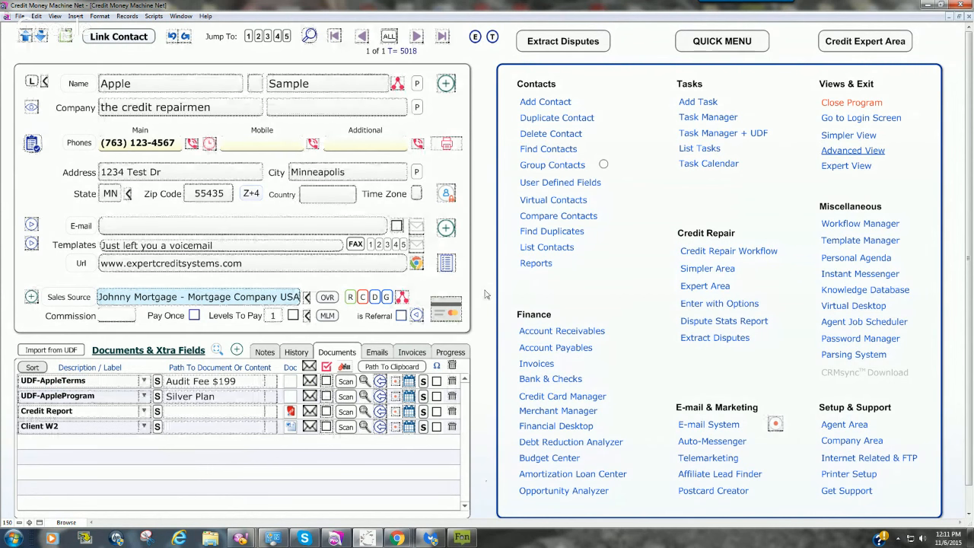
left_click(486, 295)
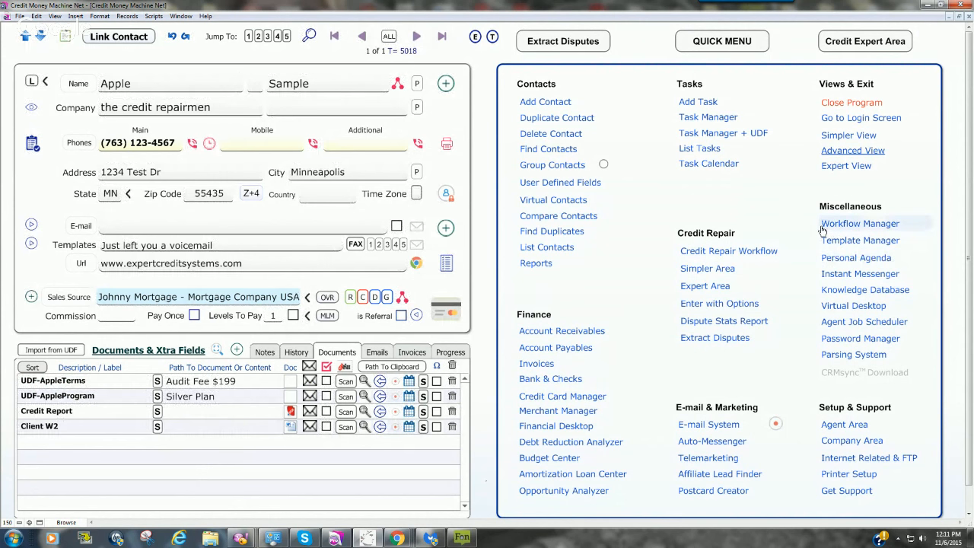
Step: Show the contact's notes, and add a new step to the TEST workflow in the Workflow Manager
left_click(265, 351)
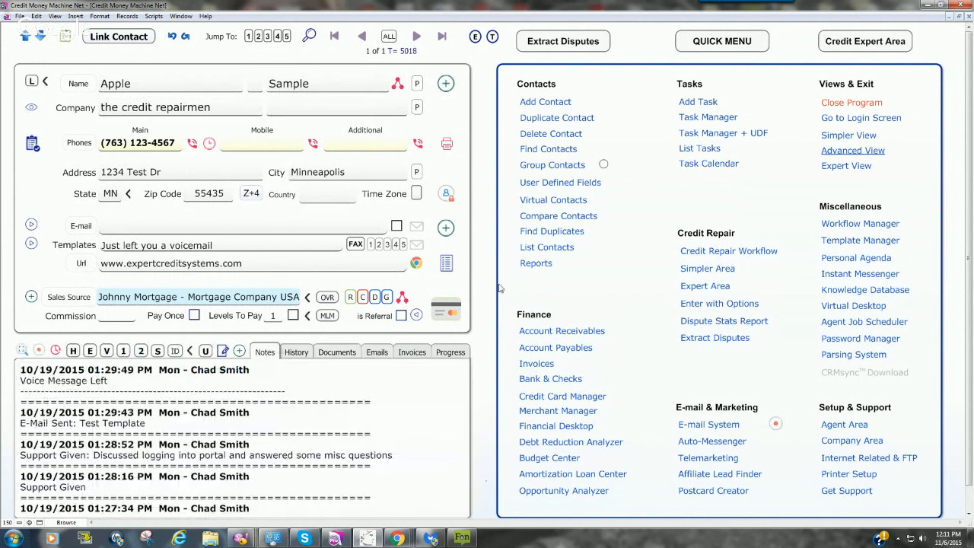
left_click(448, 194)
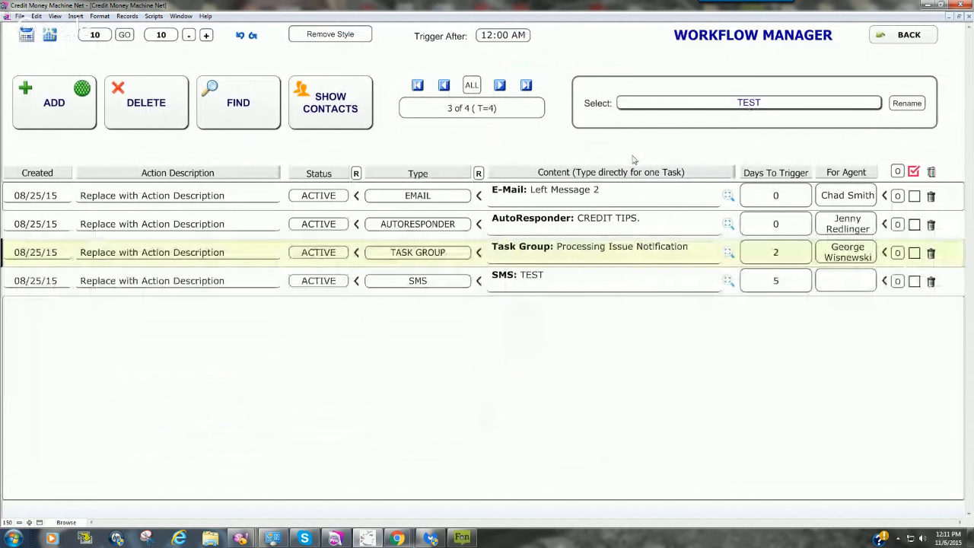
left_click(57, 113)
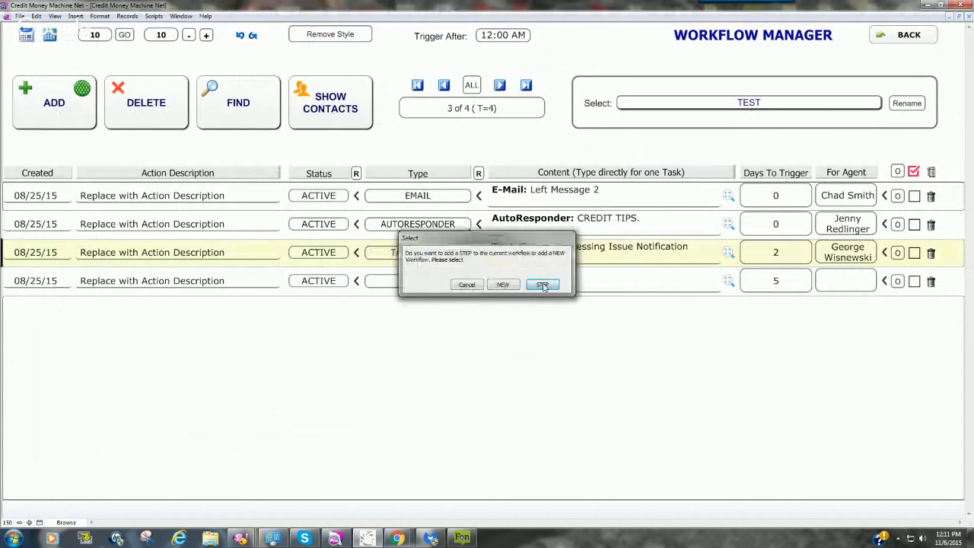
left_click(542, 284)
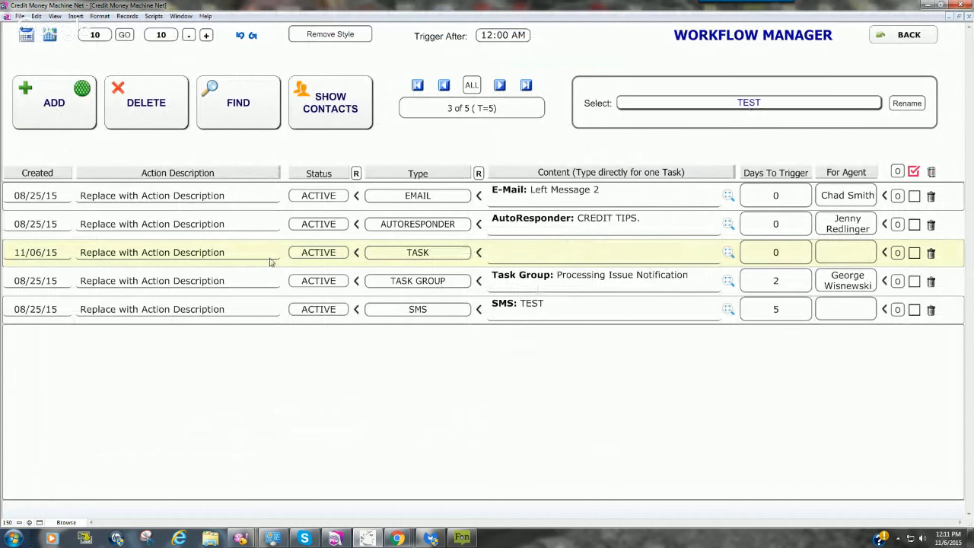
left_click(404, 254)
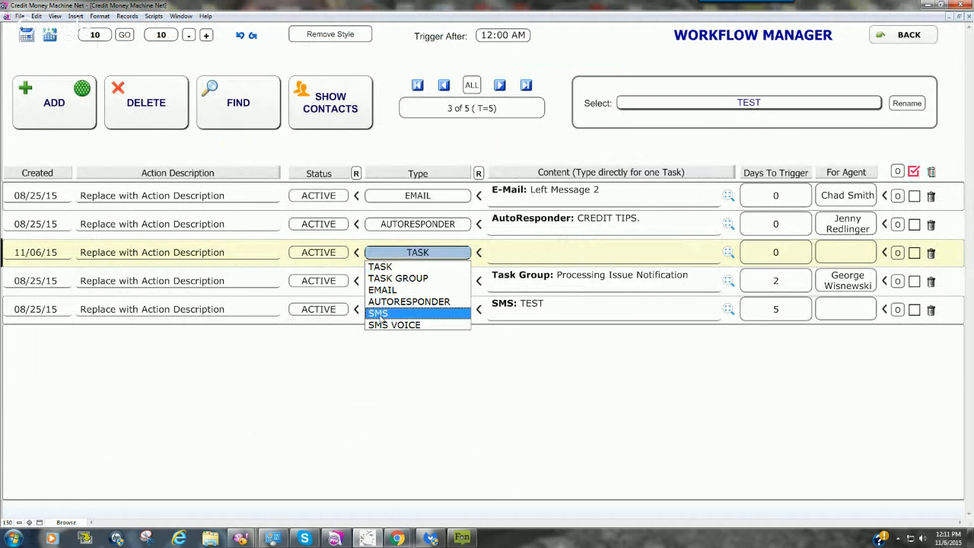
left_click(379, 314)
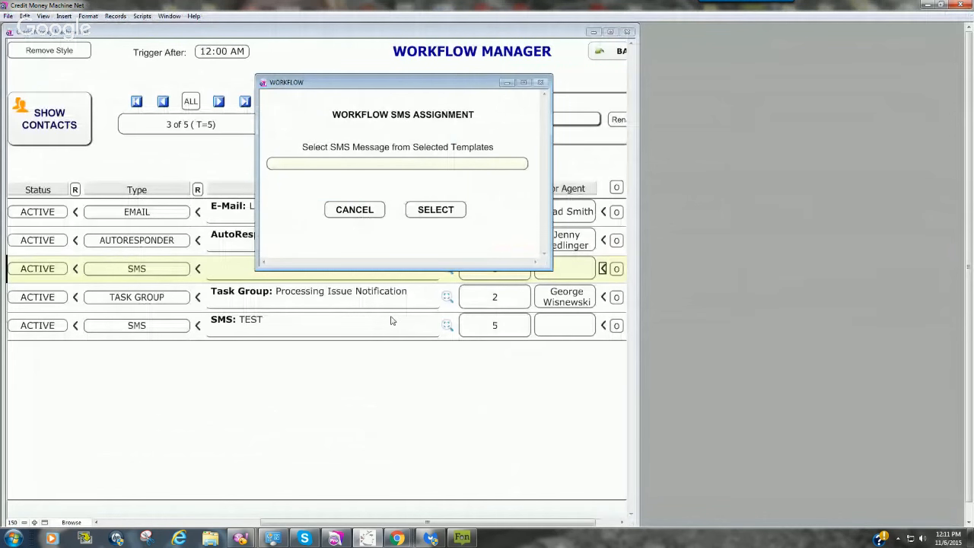
left_click(342, 163)
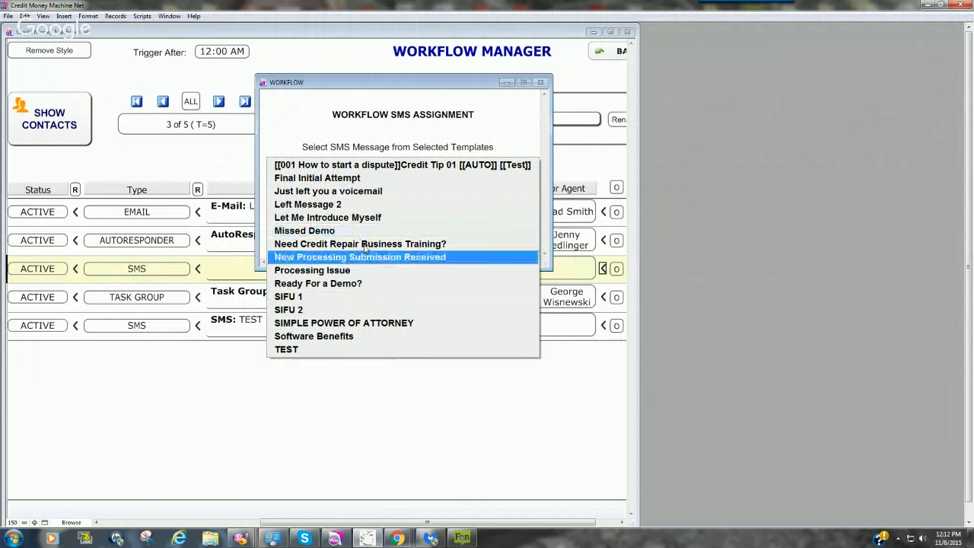
left_click(289, 402)
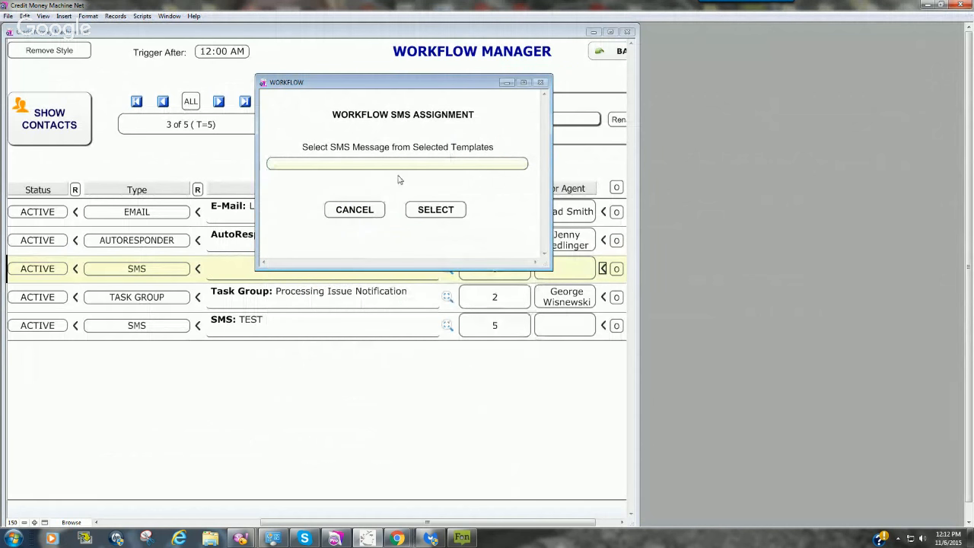
left_click(395, 164)
left_click(365, 191)
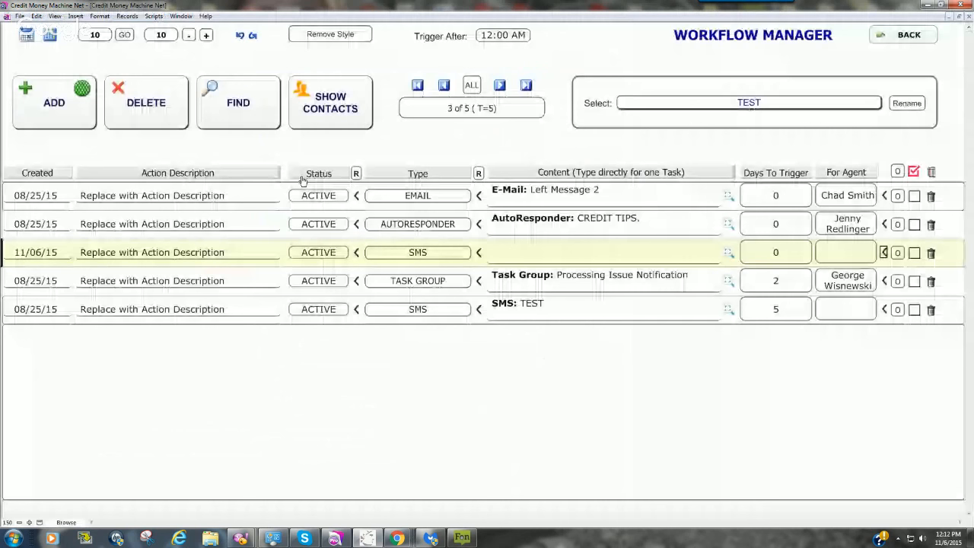
Step: Set the new workflow step's type to SMS with the template "Just left you a voicemail", and return to the contact record
left_click(415, 252)
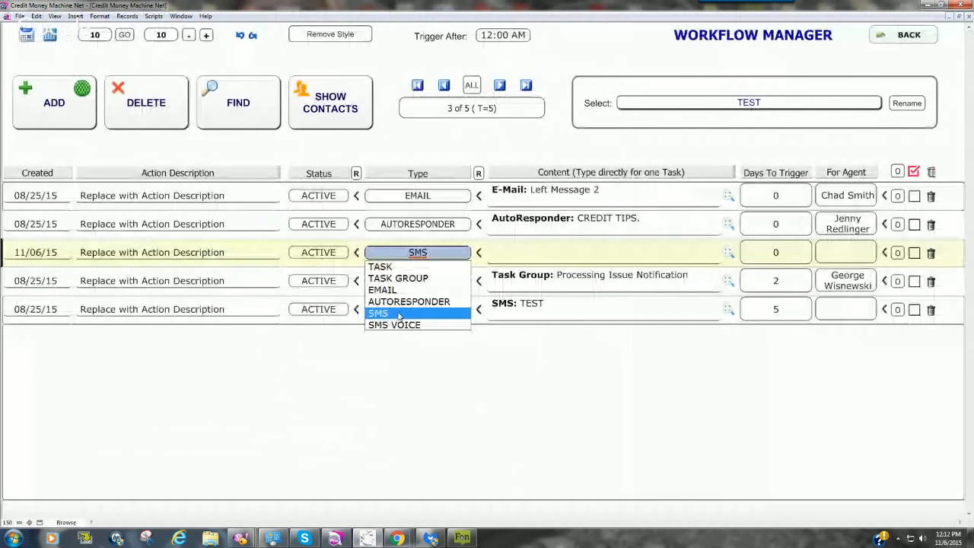
left_click(399, 313)
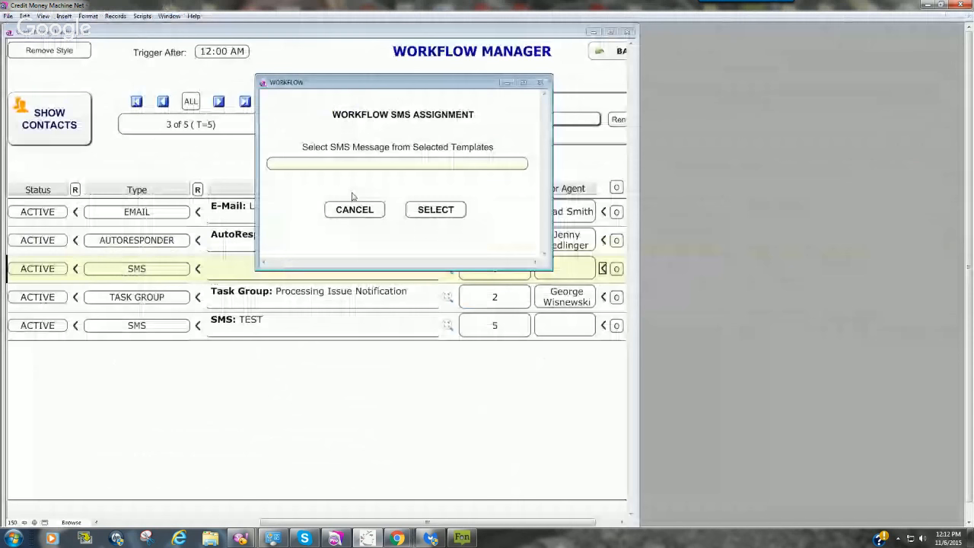
left_click(352, 191)
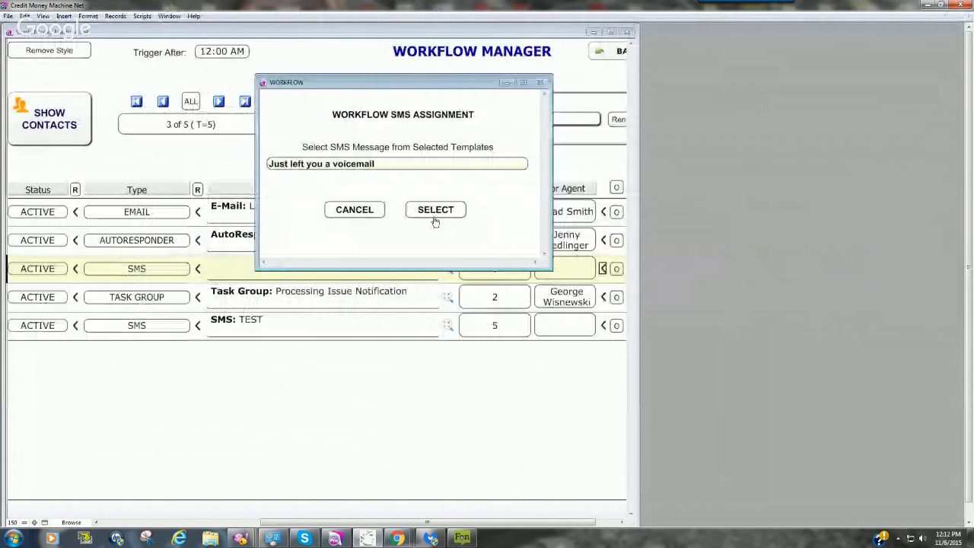
left_click(435, 216)
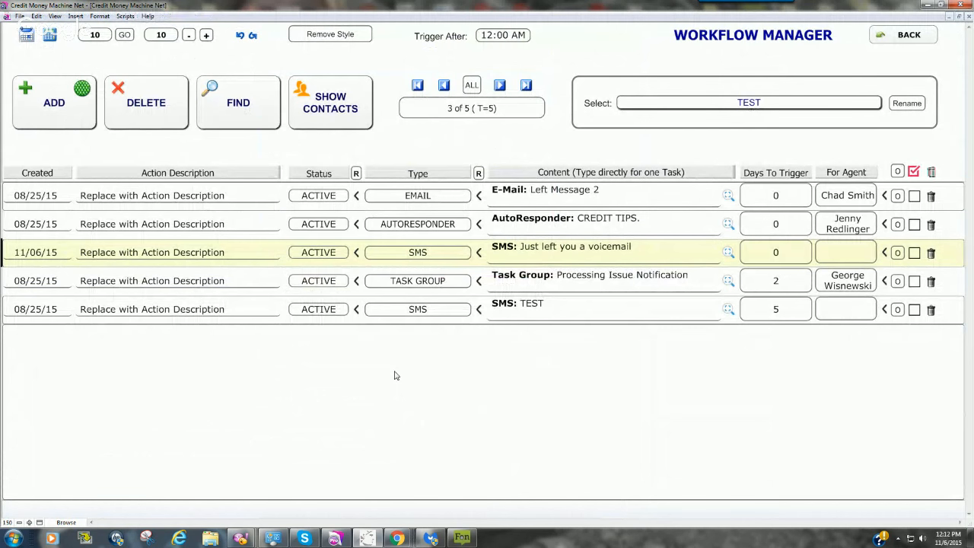
key("ctrl+1")
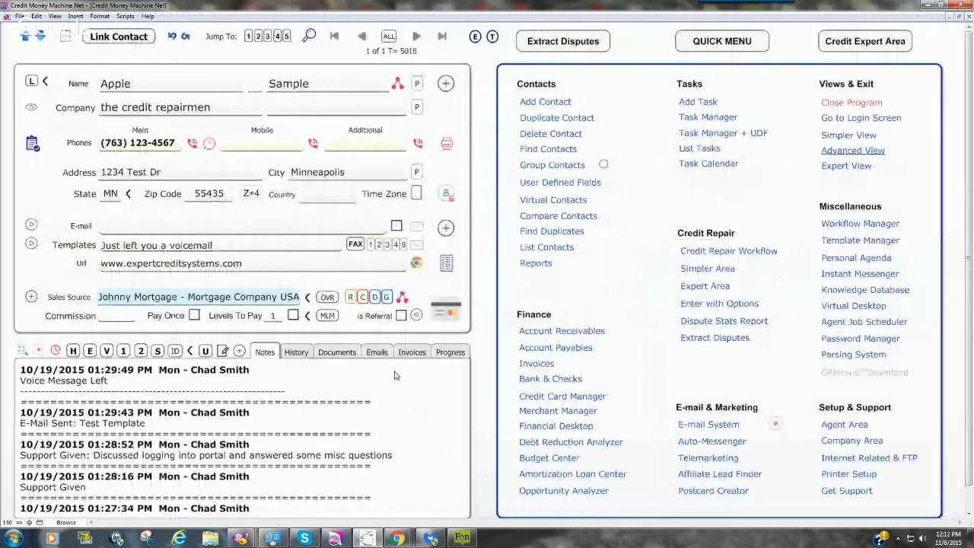
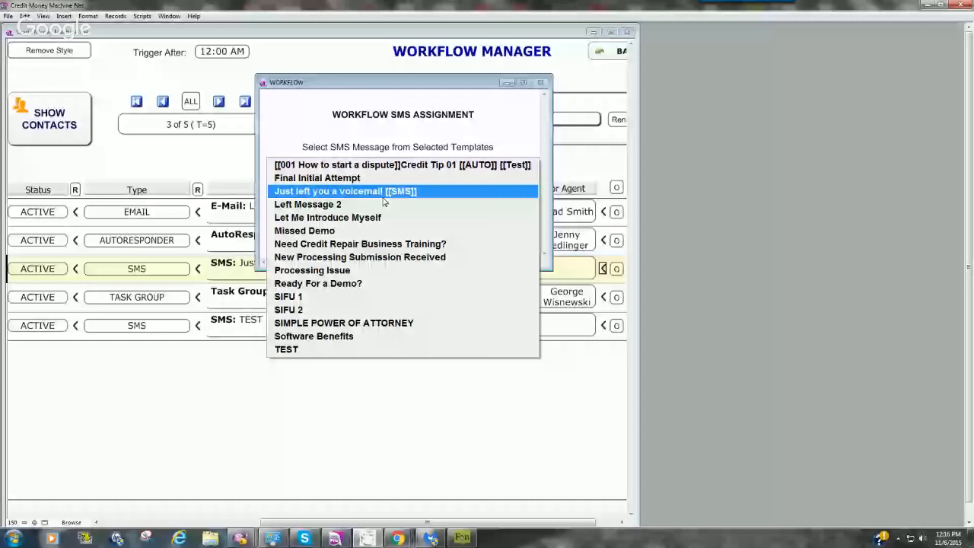
Step: Leave the workflow's SMS assignment without choosing a template, and preview "Just left you a voicemail" to check its merged terms line
left_click(306, 138)
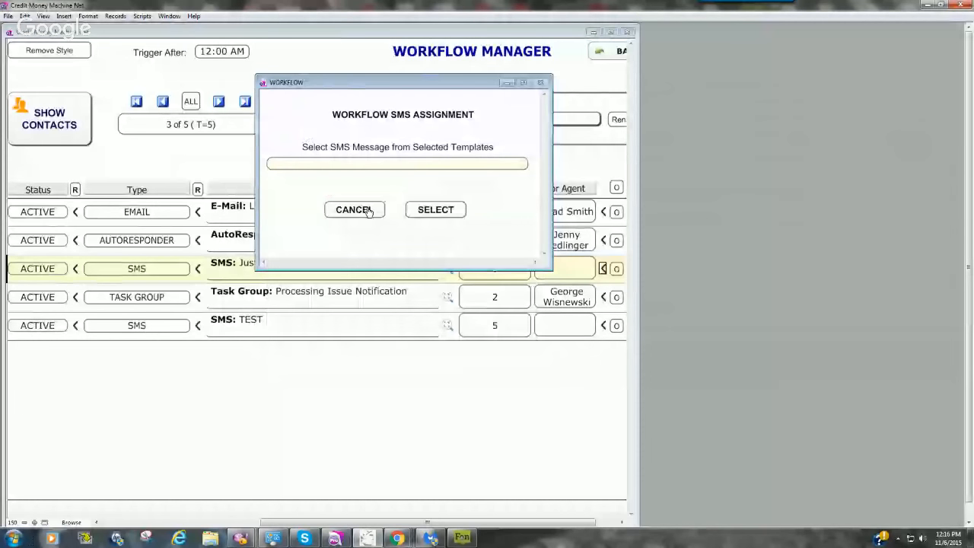
left_click(354, 210)
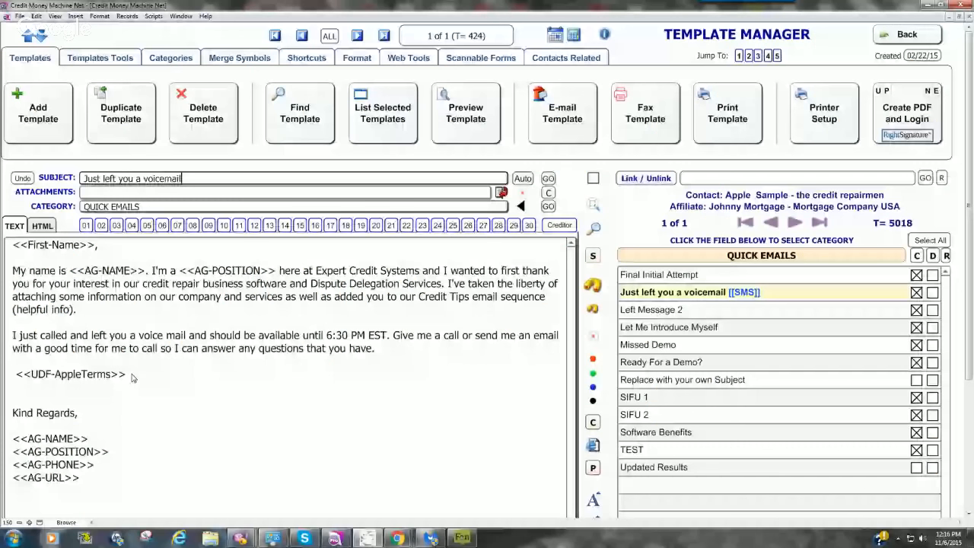
left_click(466, 114)
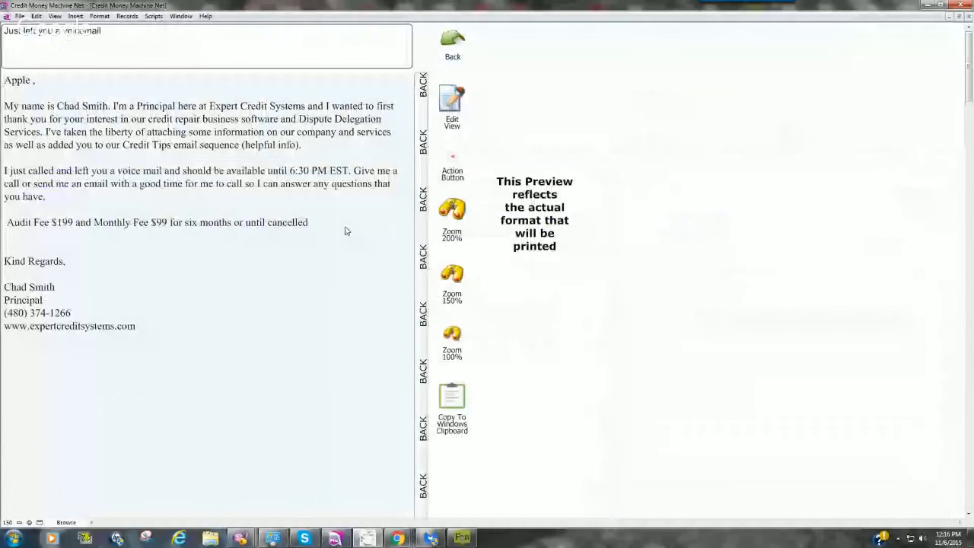
left_click_drag(312, 225, 7, 223)
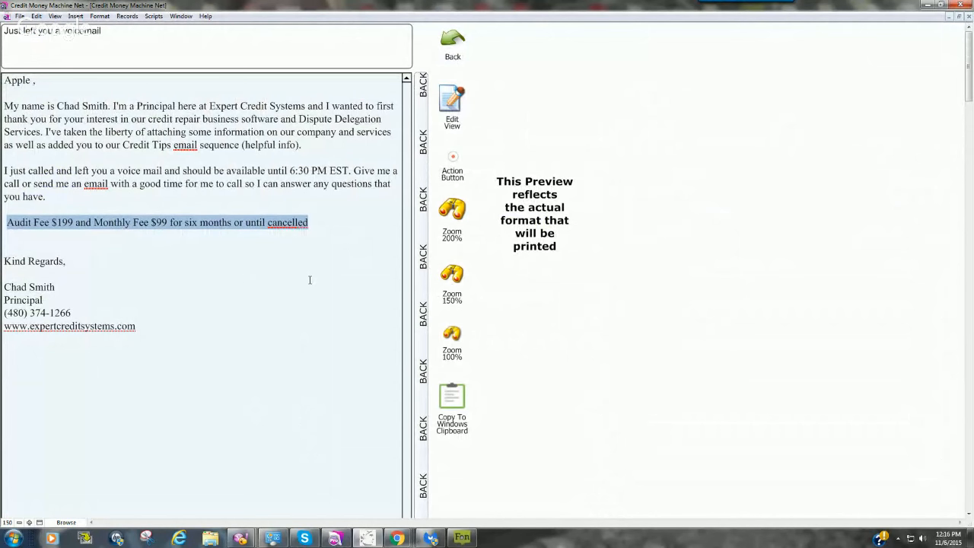
left_click(411, 114)
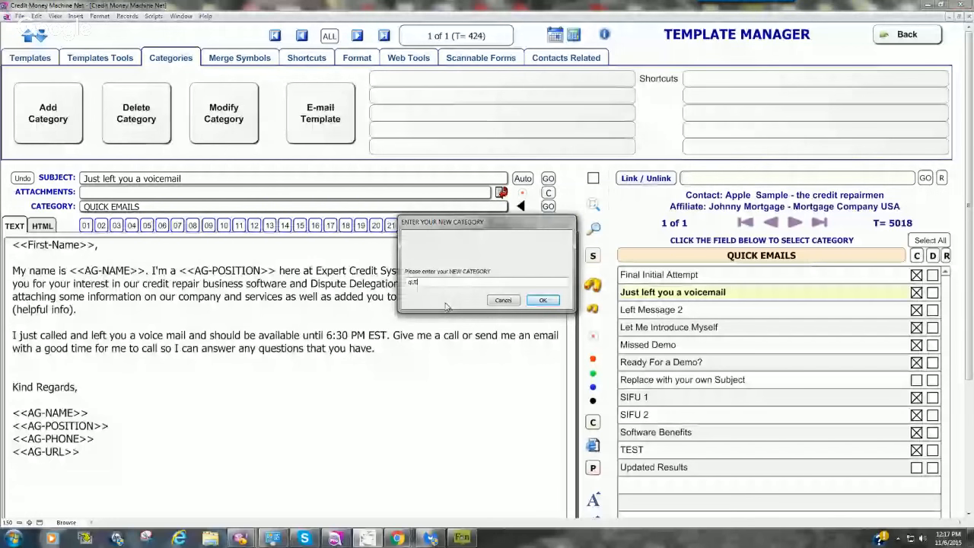
Step: Add a new template category called "Quick SMS"
type("ck")
key("BackSpace")
key("BackSpace")
key("BackSpace")
key("BackSpace")
key("BackSpace")
type("Quick SMS")
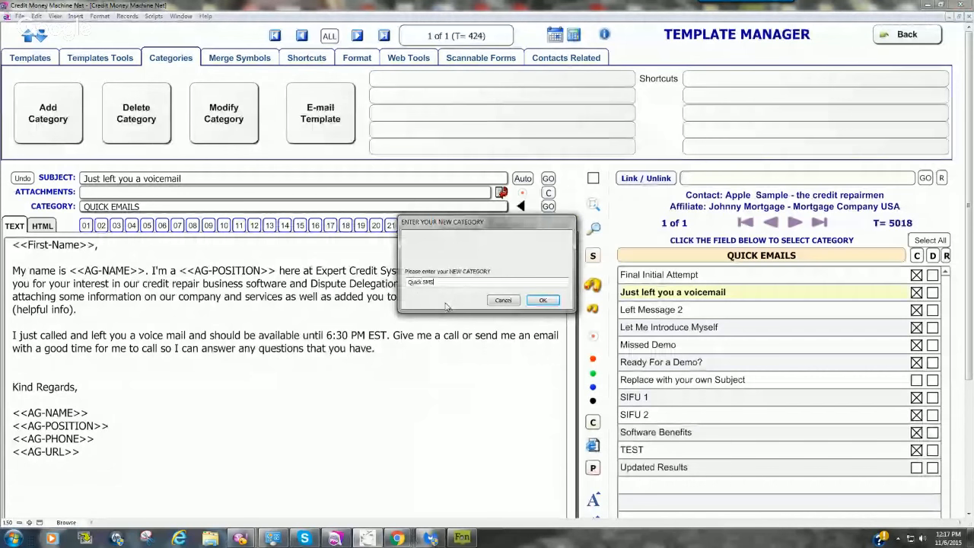
left_click(542, 301)
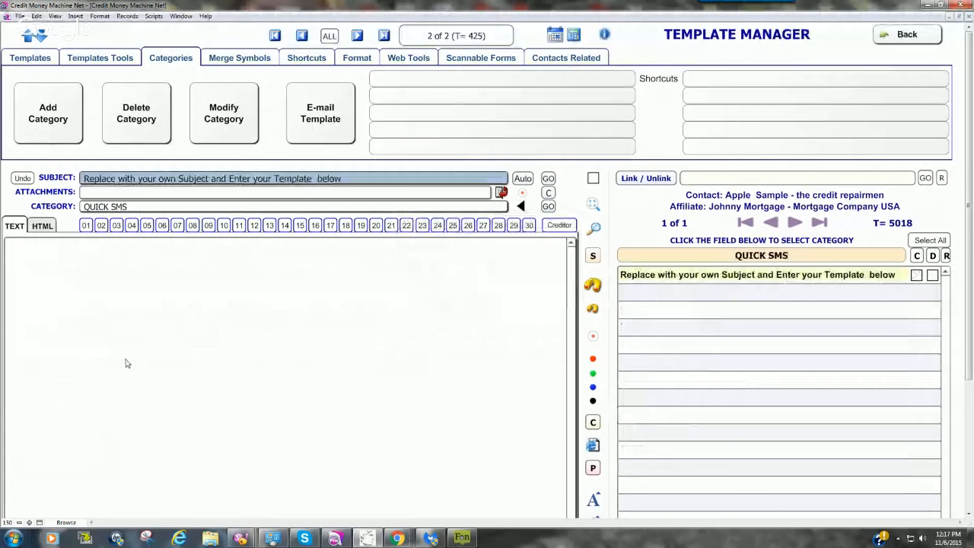
Step: Replace the new template's placeholder subject with "Just Left You a Message [[SMS]]"
key("BackSpace")
type("Just ")
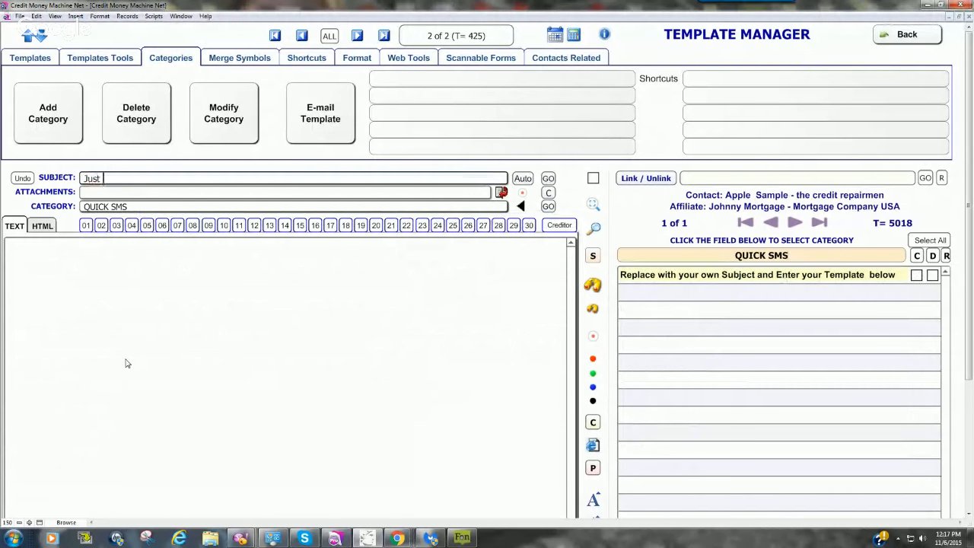
type("Left")
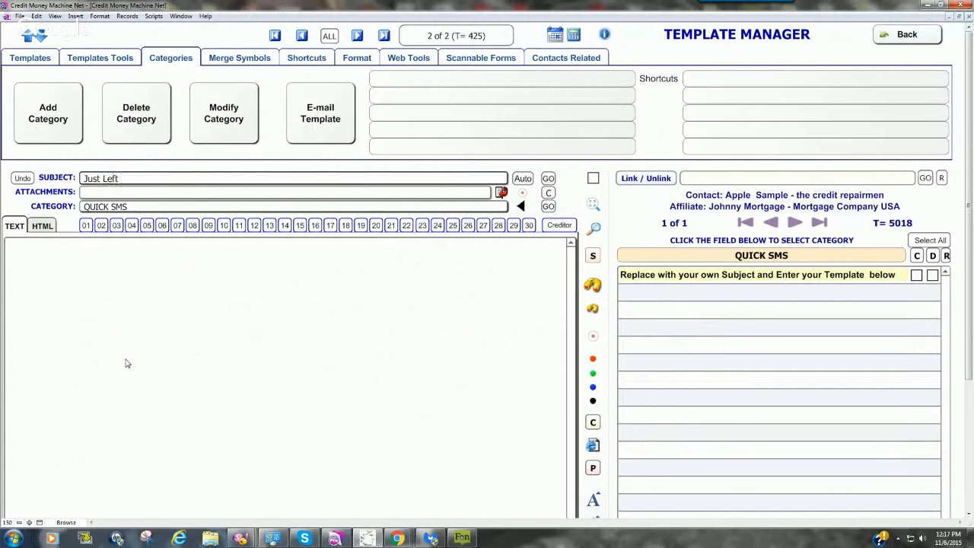
type(" You a Message [[")
left_click(127, 363)
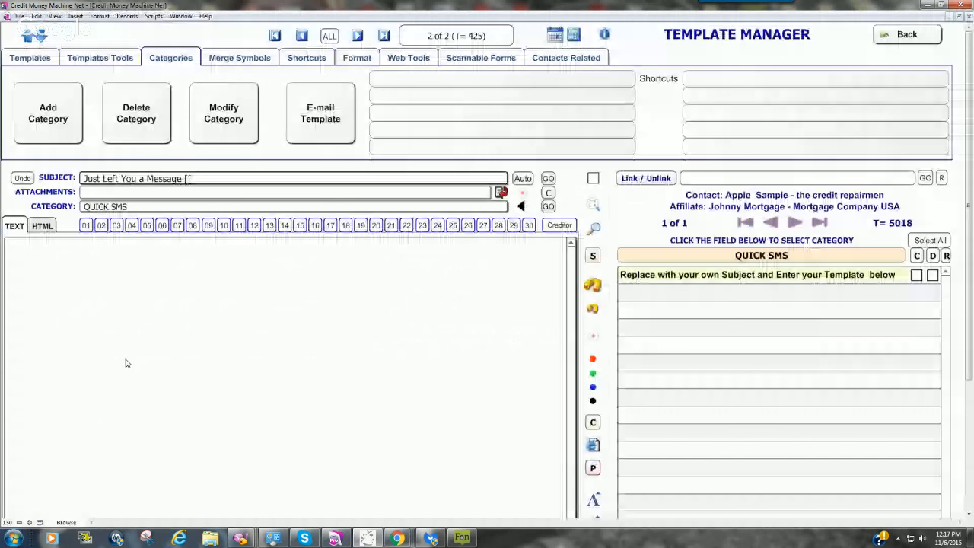
left_click(150, 271)
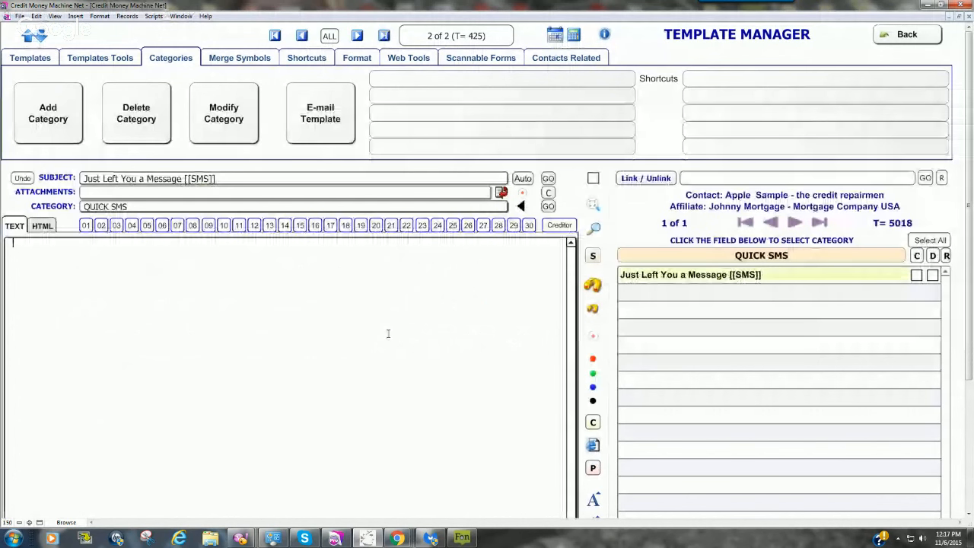
Step: Color the [[SMS]] tag in the template's subject light blue
left_click(218, 179)
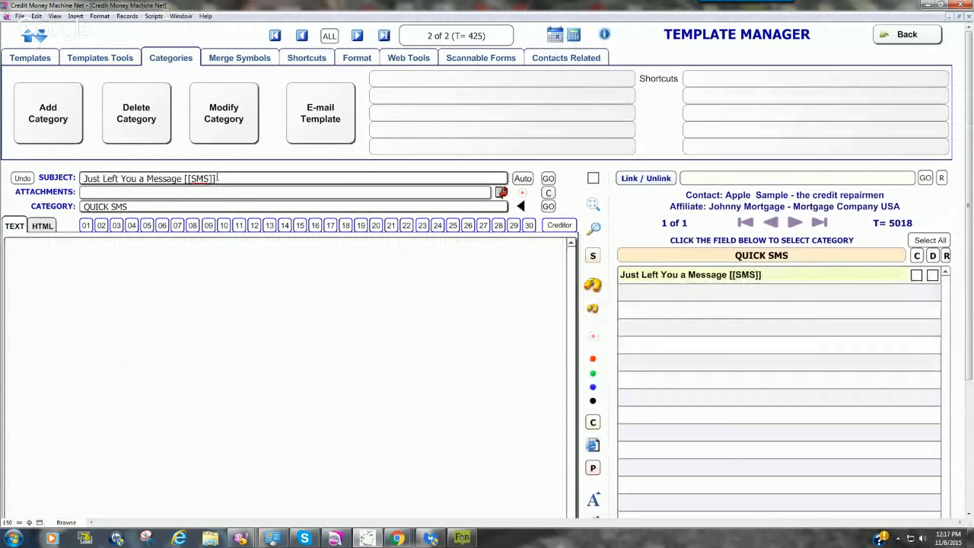
right_click(219, 179)
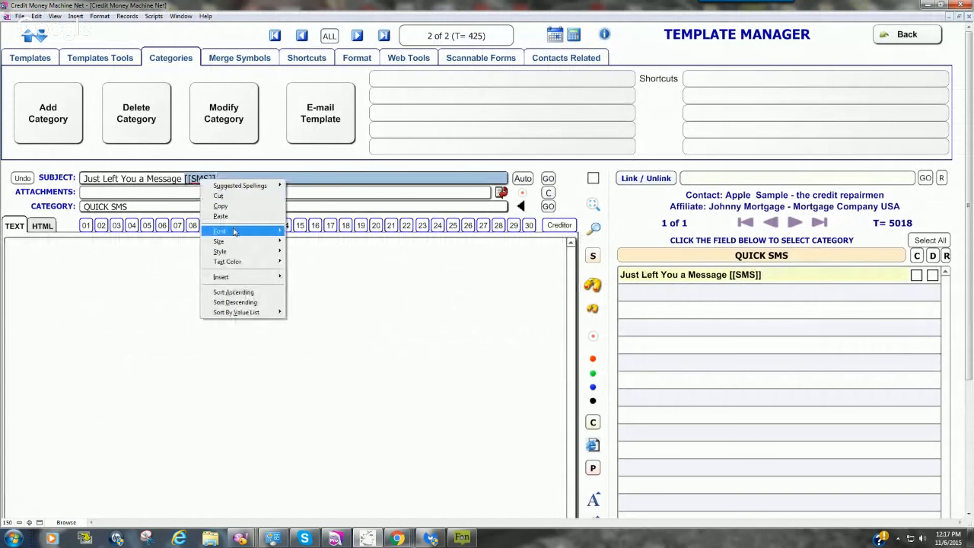
mouse_move(228, 261)
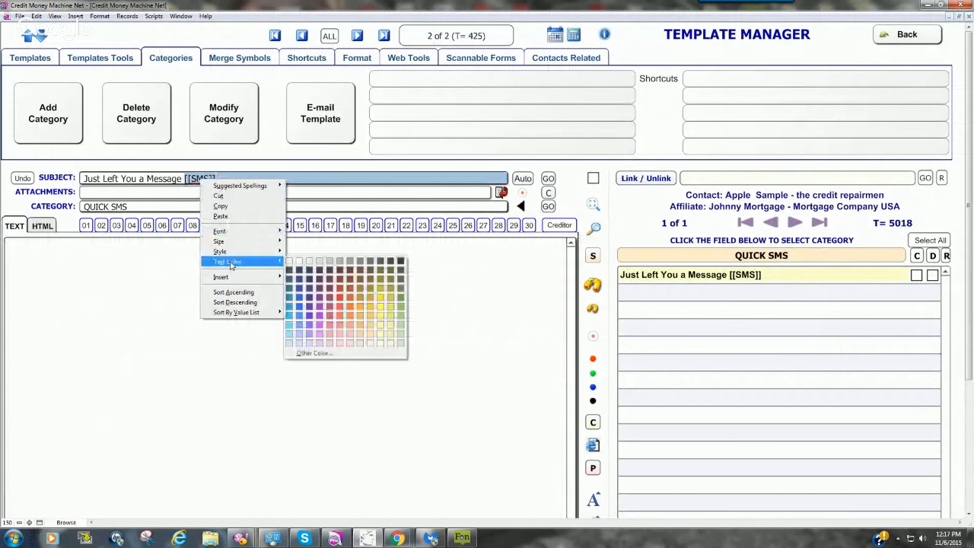
left_click(301, 316)
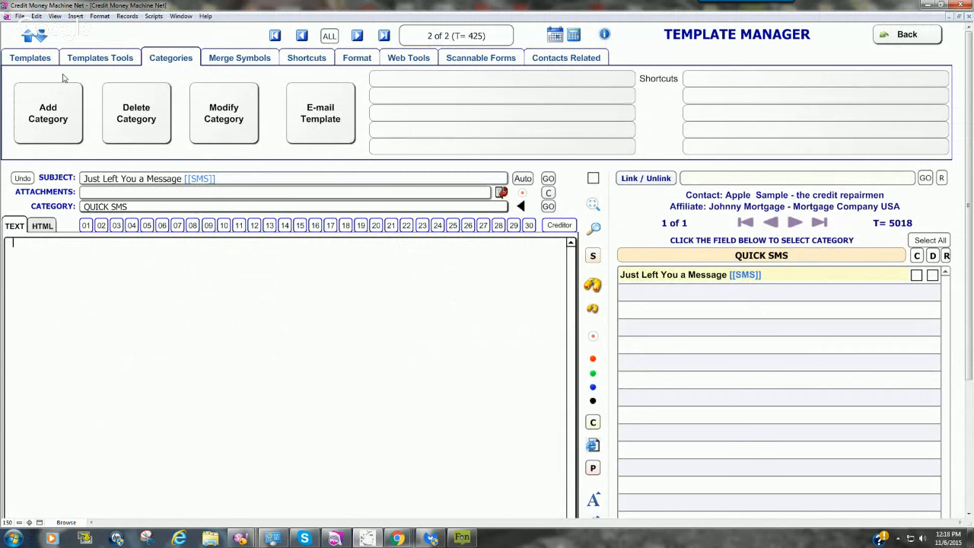
Step: Return to the contact record and review its notes and its documents and extra fields
left_click(34, 59)
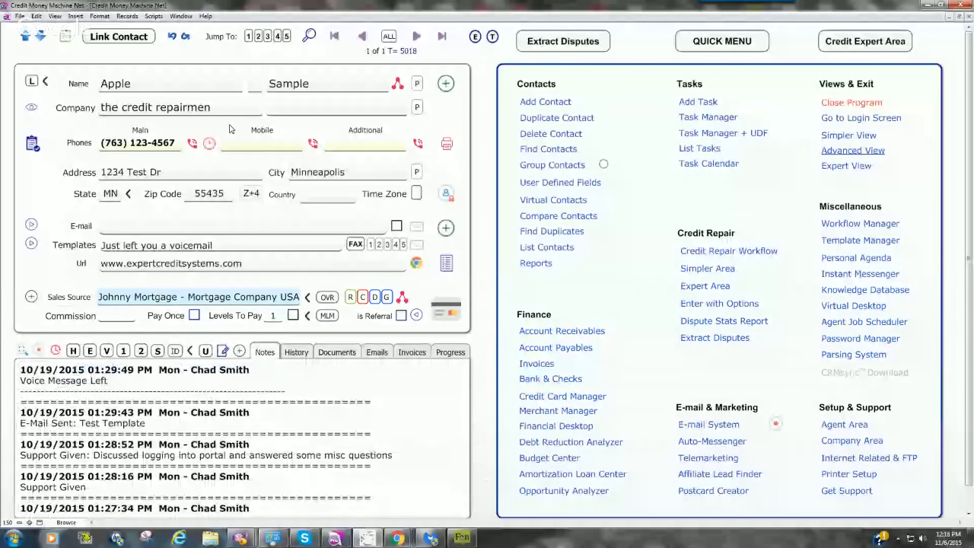
left_click(101, 394)
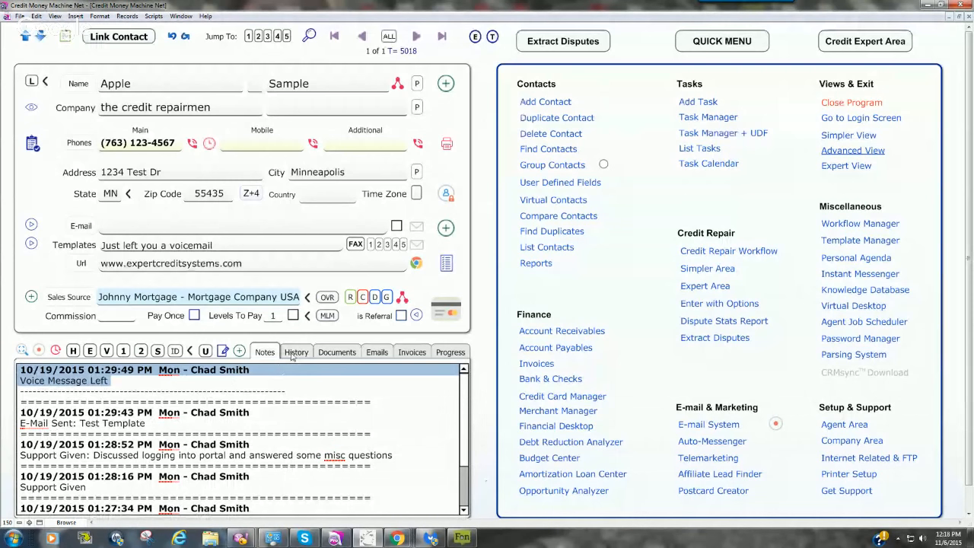
left_click(329, 353)
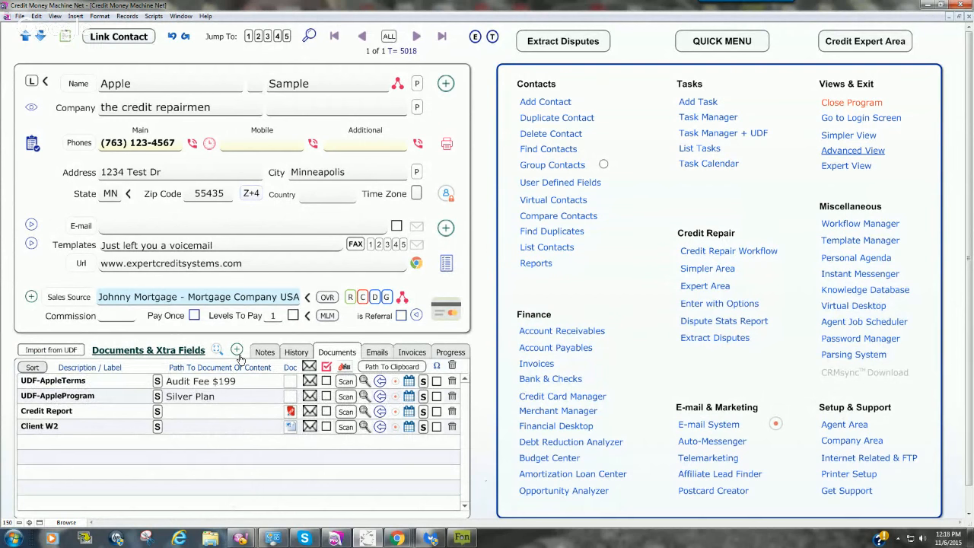
left_click(266, 352)
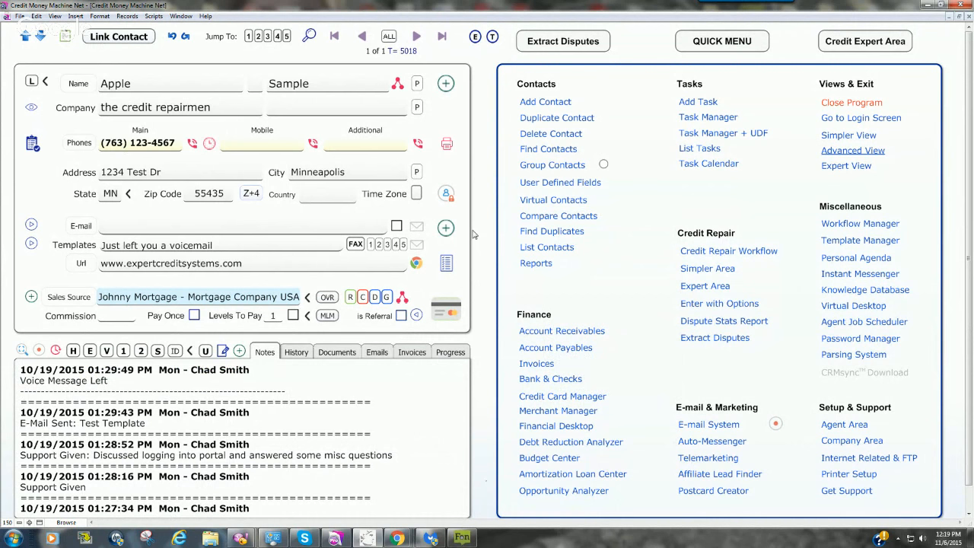
Step: Fill in the contact's e-mail address
left_click(112, 226)
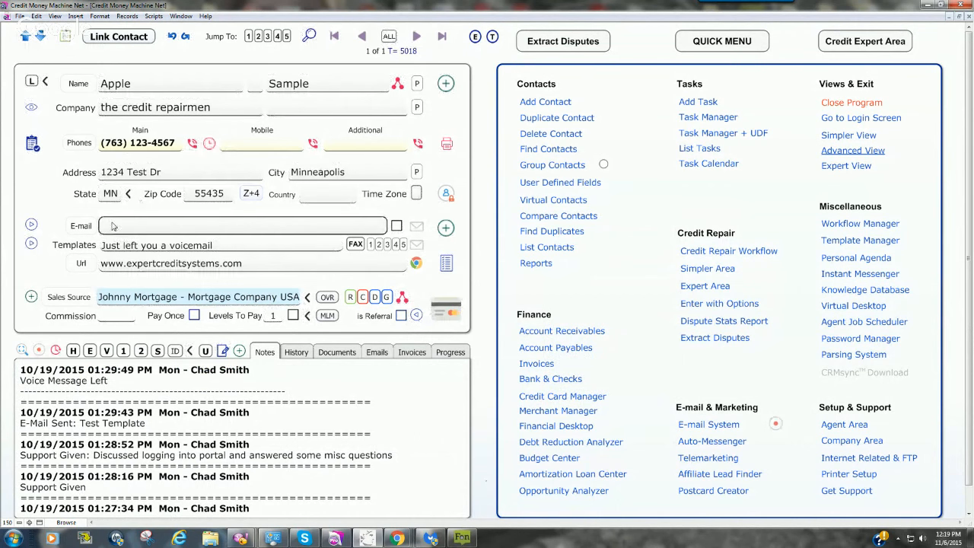
type("TEST")
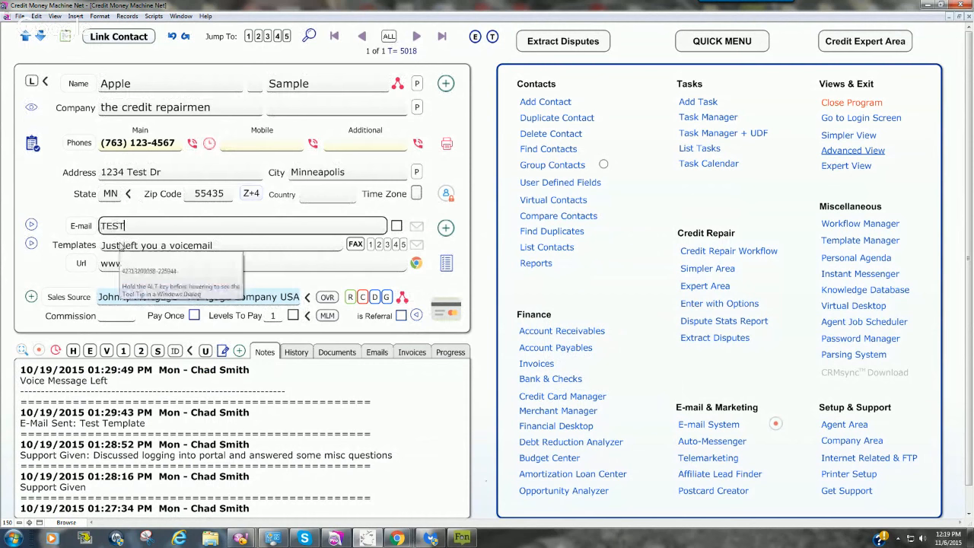
type("@TEST.COM")
left_click(489, 201)
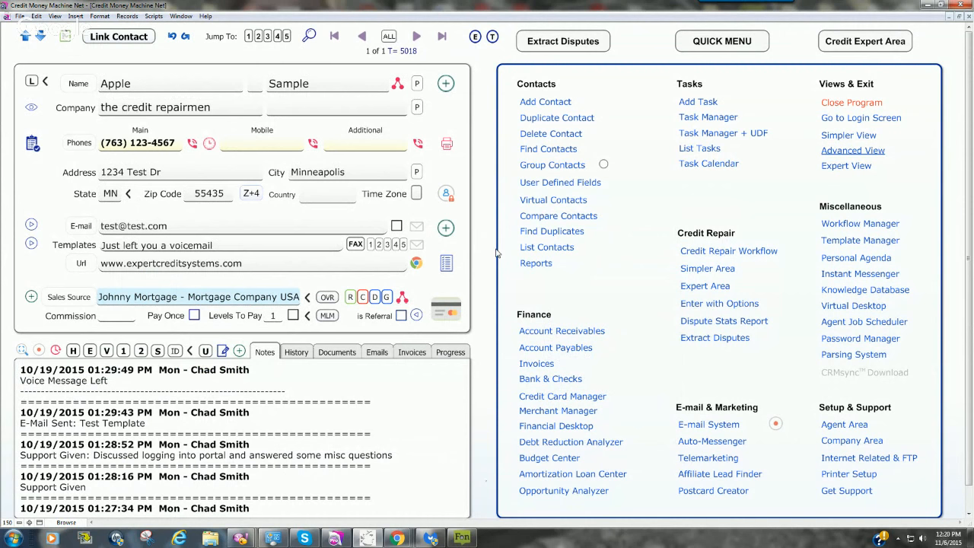
Step: Show the contact's user defined fields with the task manager, and open the SMS gateway's message window to review its default text and <<First-Name>> symbol
left_click(713, 133)
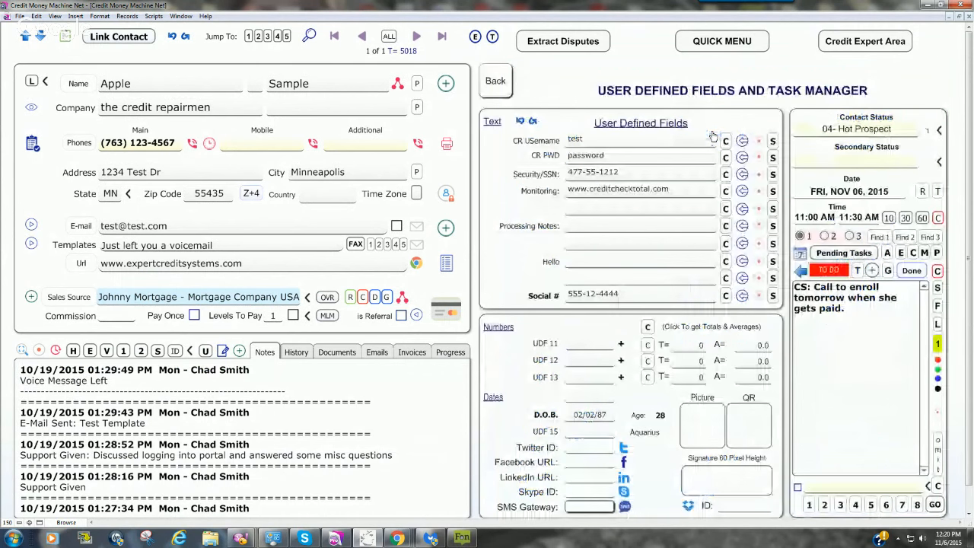
left_click(624, 507)
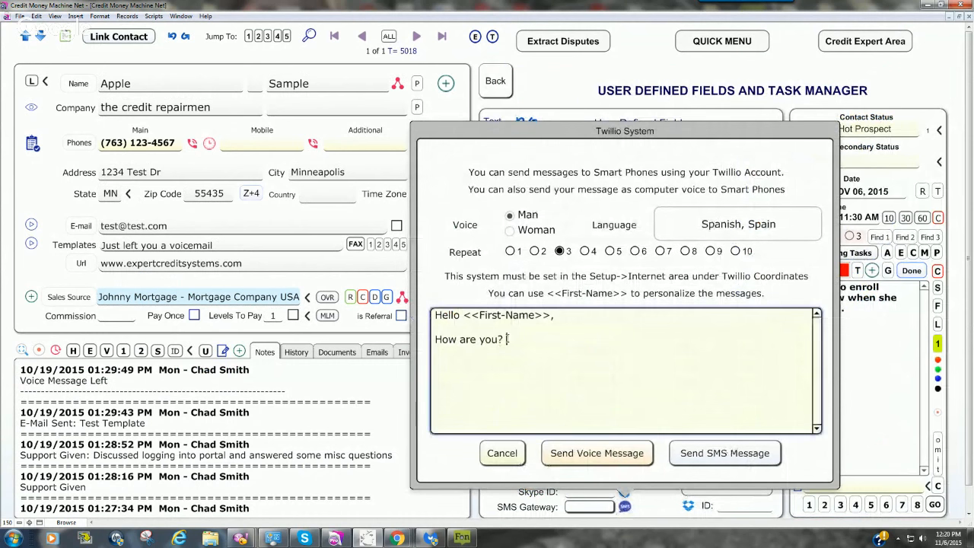
left_click_drag(507, 339, 418, 312)
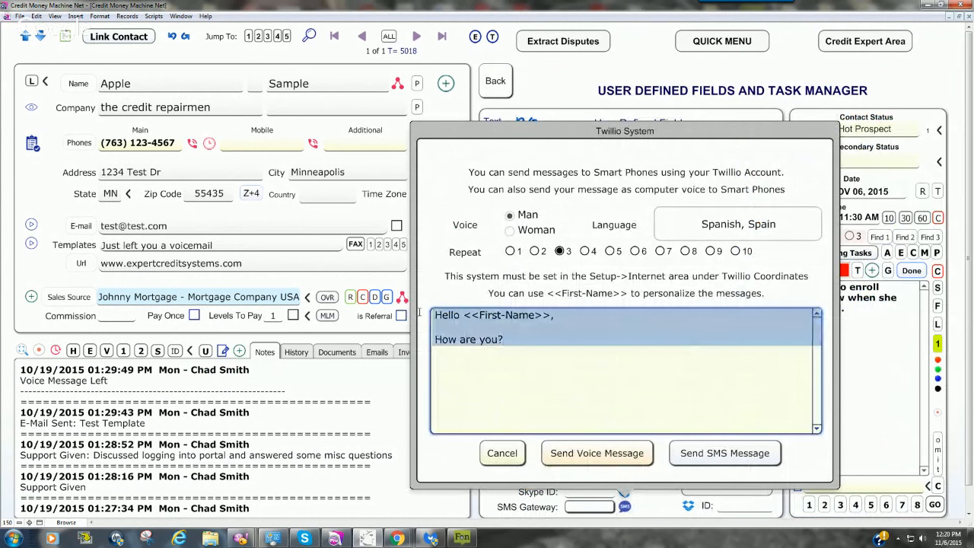
left_click(555, 316)
left_click_drag(550, 315, 466, 315)
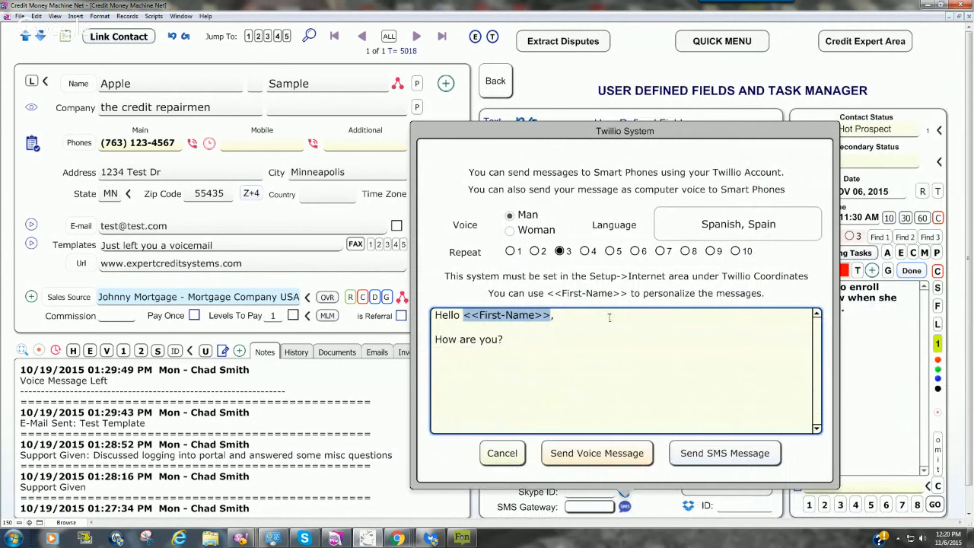
Step: Set the Twilio message language to English, United States
left_click(742, 225)
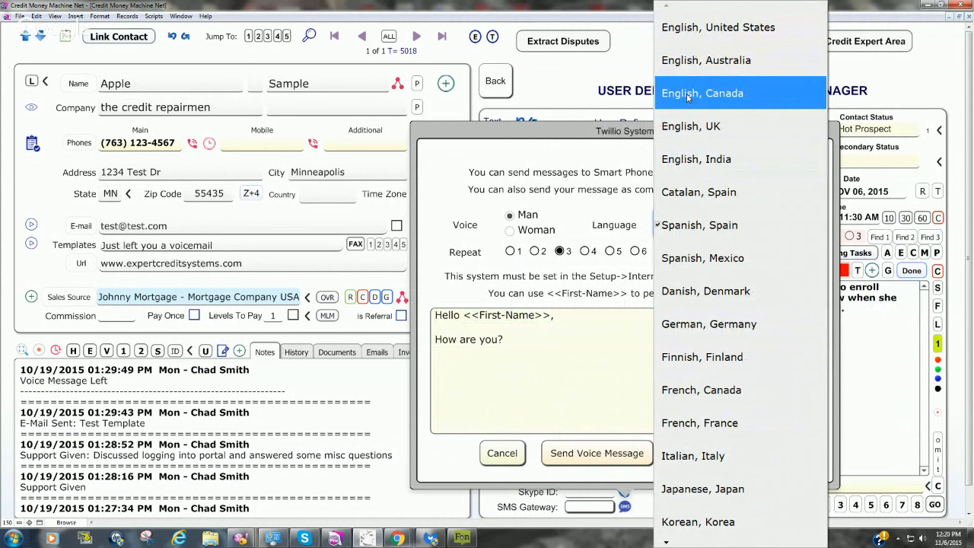
left_click(711, 34)
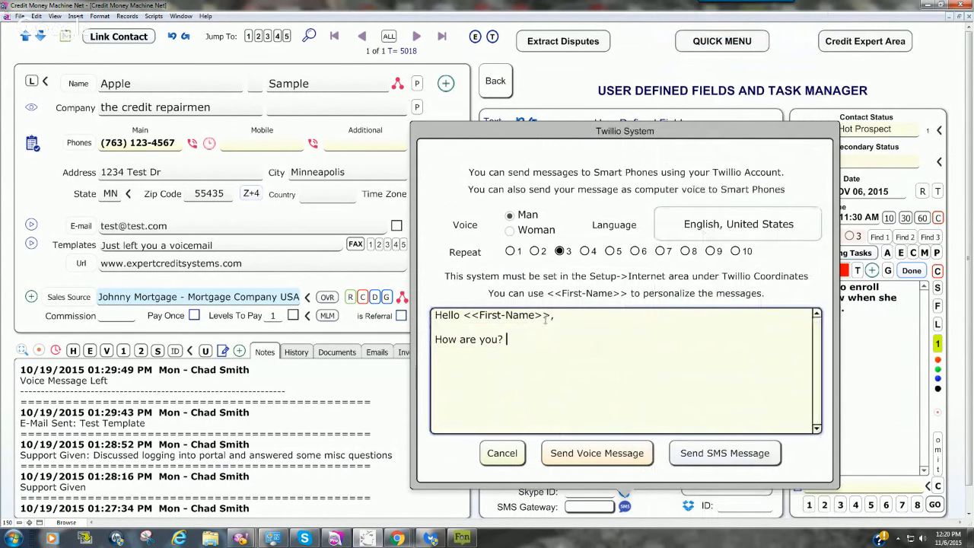
left_click_drag(550, 318, 464, 318)
left_click(578, 318)
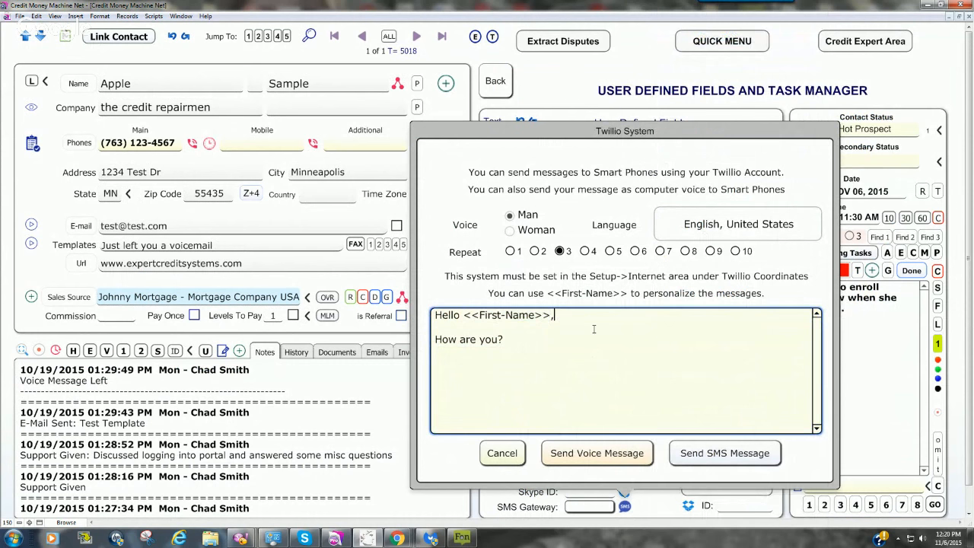
Step: Draft "I'm trying to reach you please call me A.S.A.P. at" plus the callback phone number below the greeting without its comma, and cancel the message
key("BackSpace")
left_click_drag(509, 340, 435, 340)
key("BackSpace")
type("I'm")
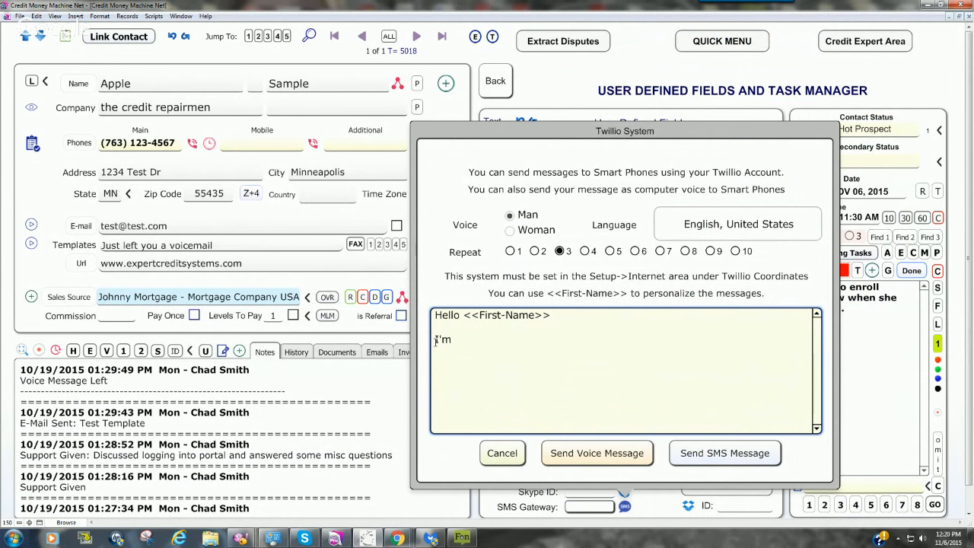
type(" trying to reach")
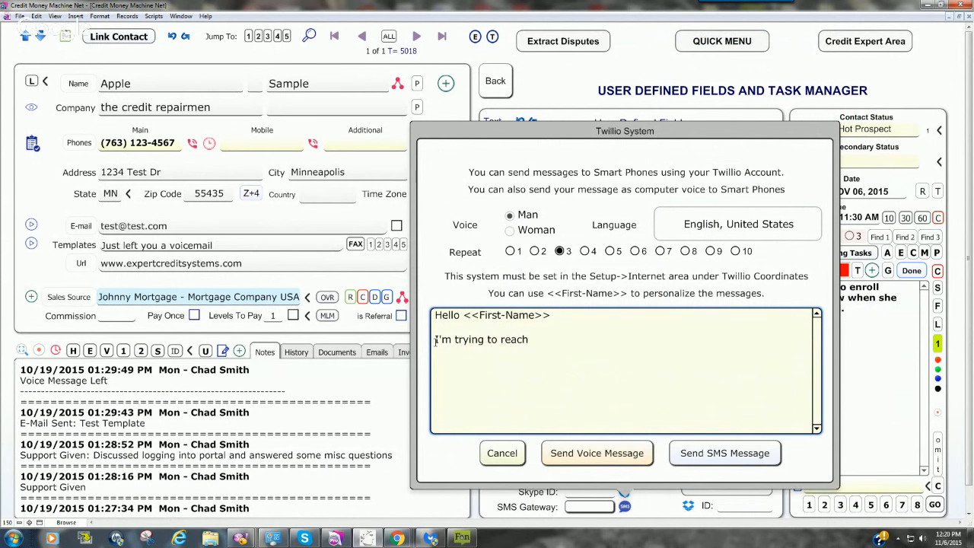
type(" you please call me A.S.A")
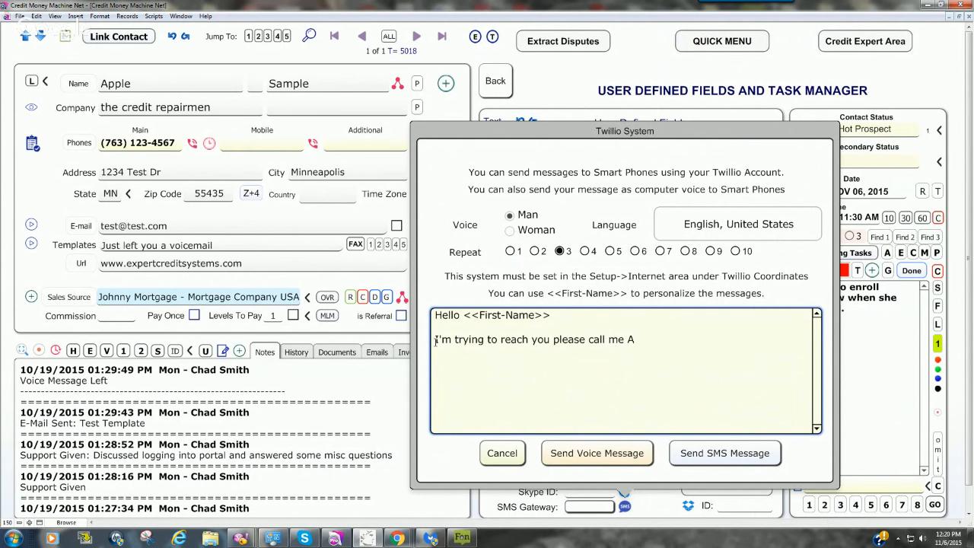
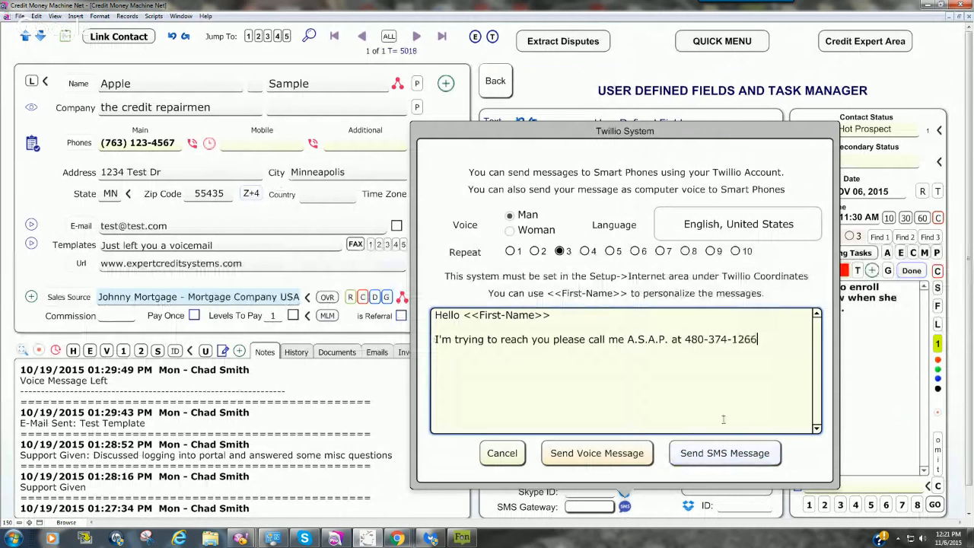
left_click(503, 453)
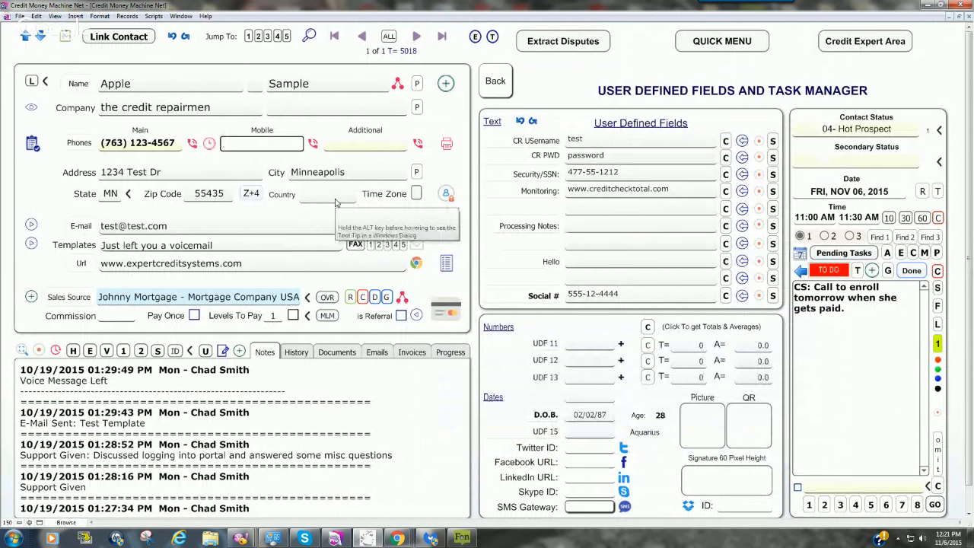
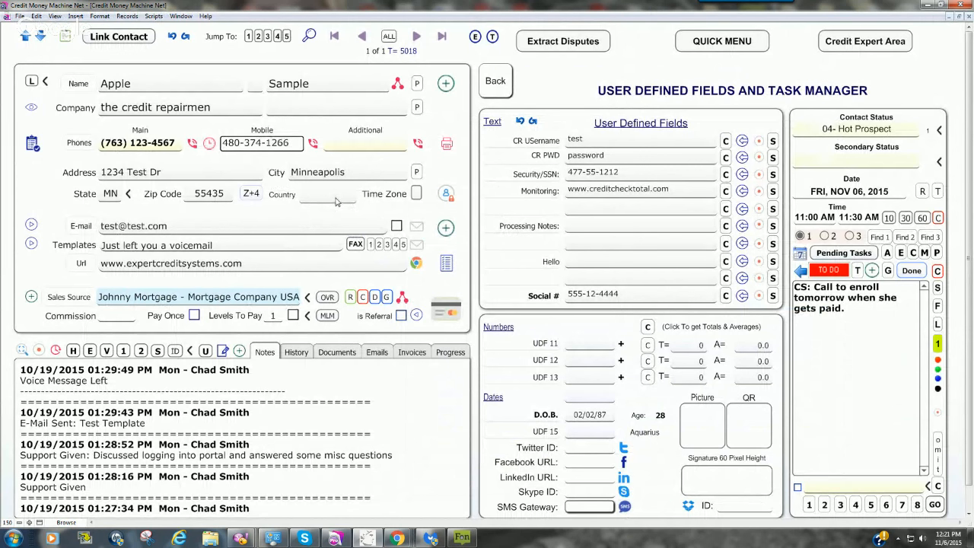
Step: Fill in the contact's mobile phone number
left_click_drag(288, 142, 225, 143)
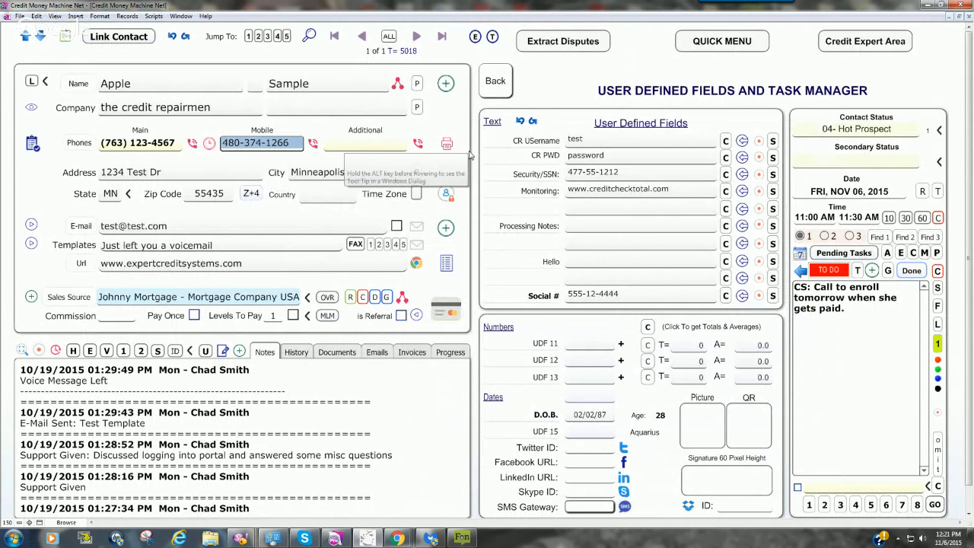
Step: Open the SMS gateway's message window and send the drafted text as an SMS to the current contact
left_click(613, 505)
left_click(620, 506)
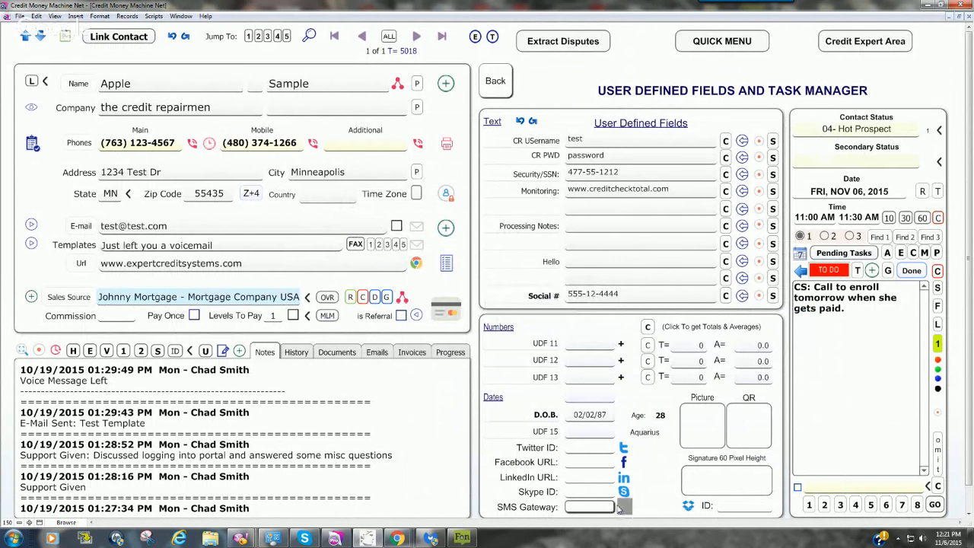
left_click(704, 457)
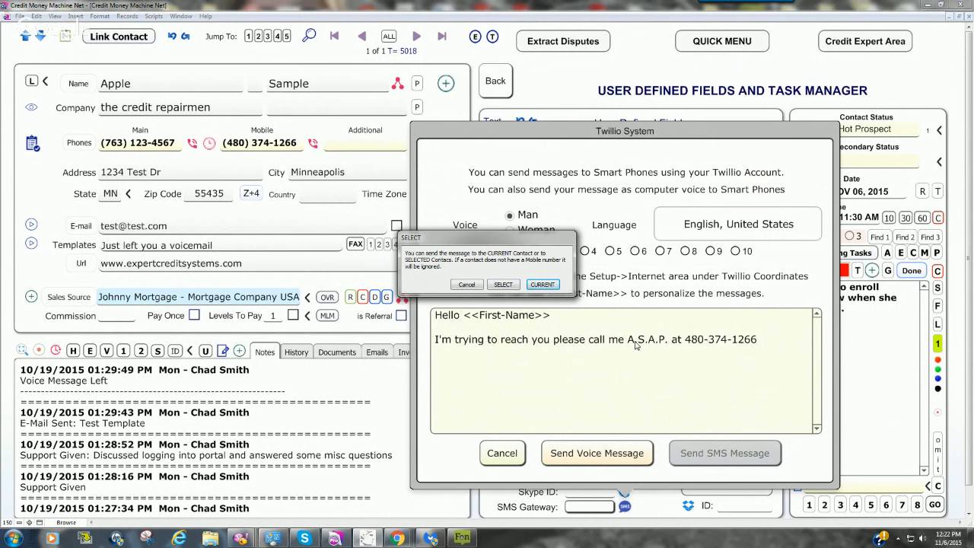
left_click(544, 285)
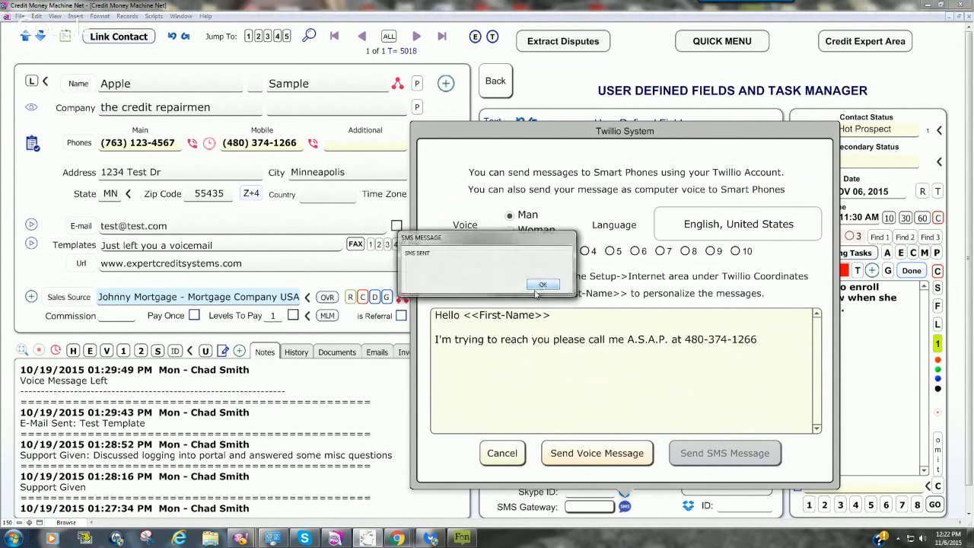
left_click(544, 286)
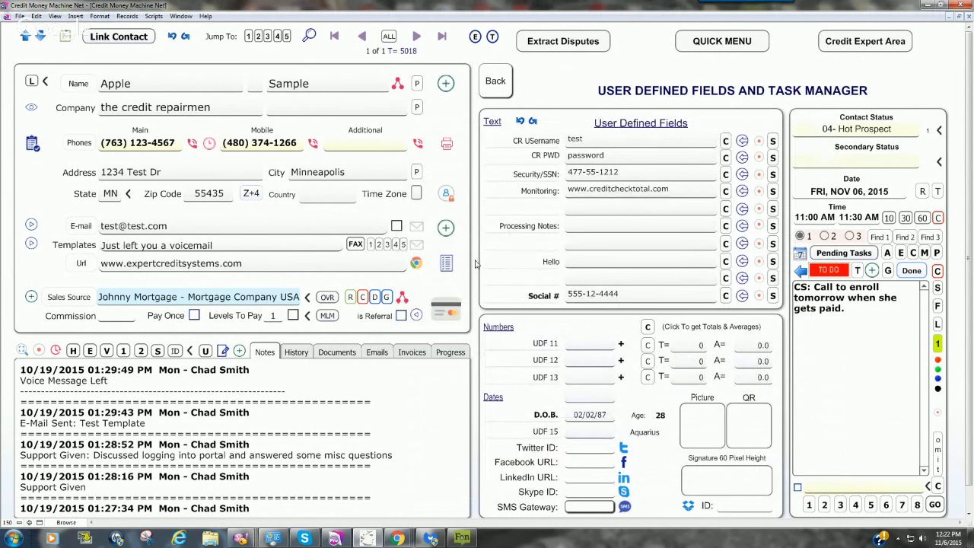
Step: Reopen the SMS gateway's message window and review its voice, language and repeat options
left_click(624, 506)
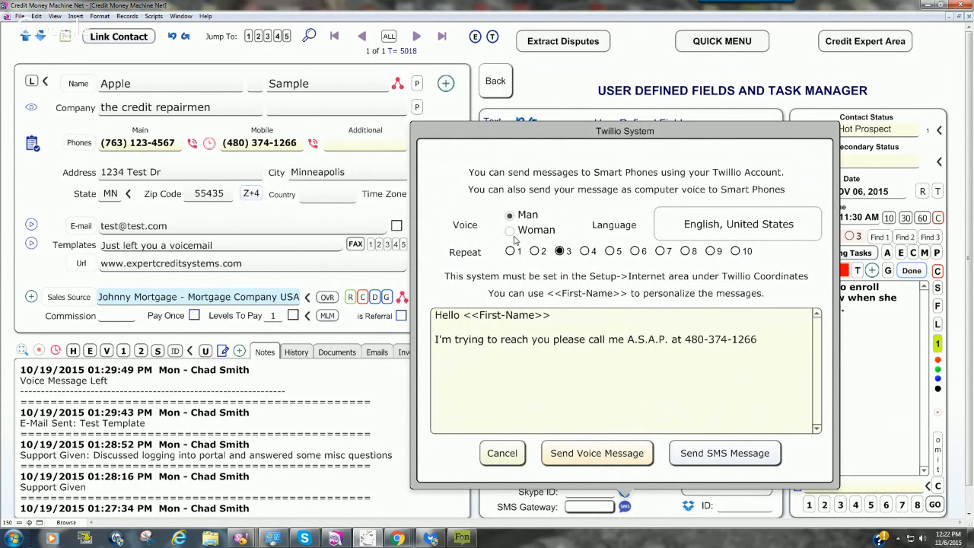
left_click(783, 228)
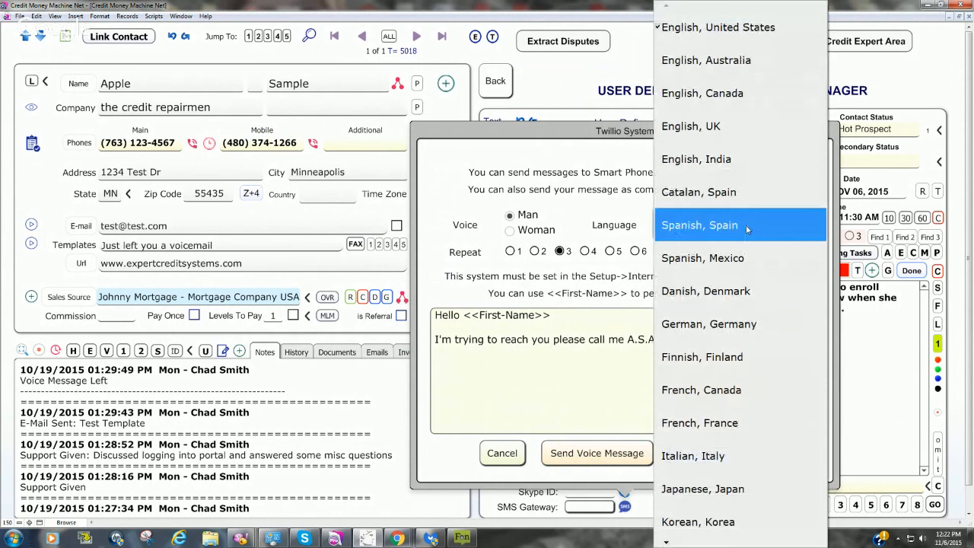
key("Escape")
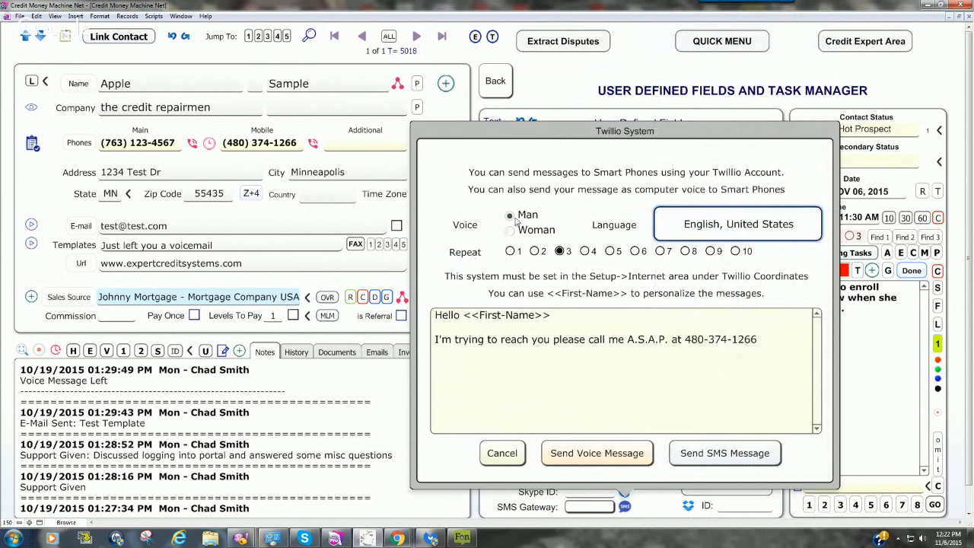
left_click(510, 252)
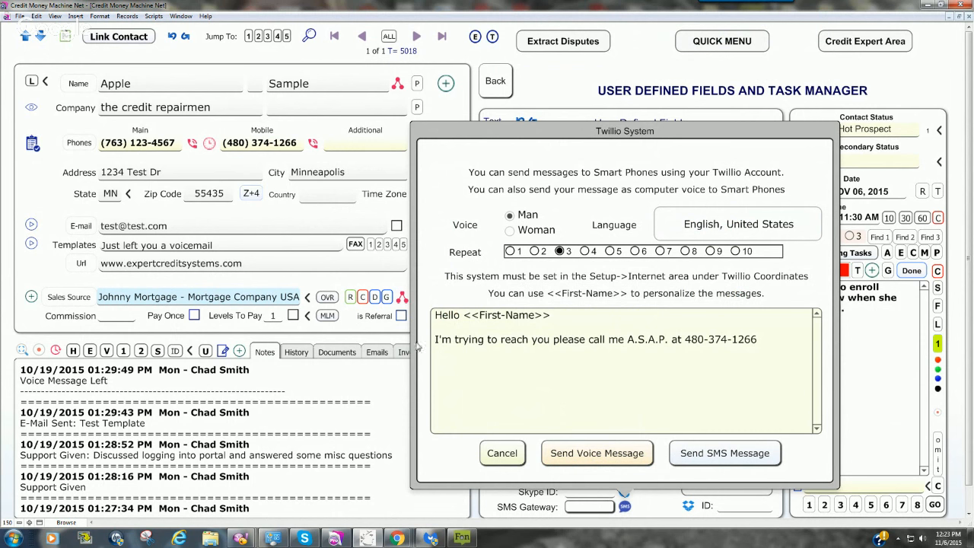
Step: Extend the greeting after <<First-Name>> with "this is", the caller's first name and "at Expert Credit Systems"
left_click_drag(551, 317, 434, 318)
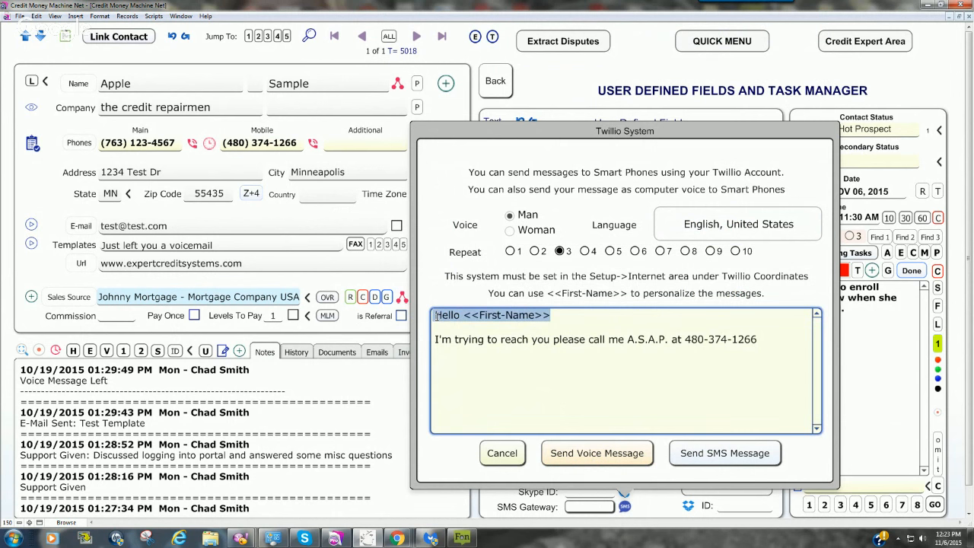
left_click(550, 320)
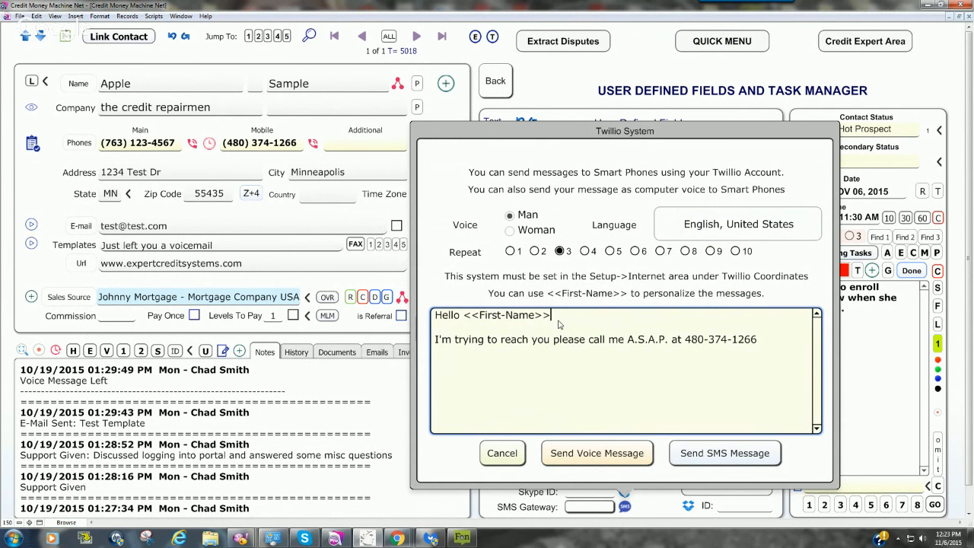
type("this is Chad at Expe")
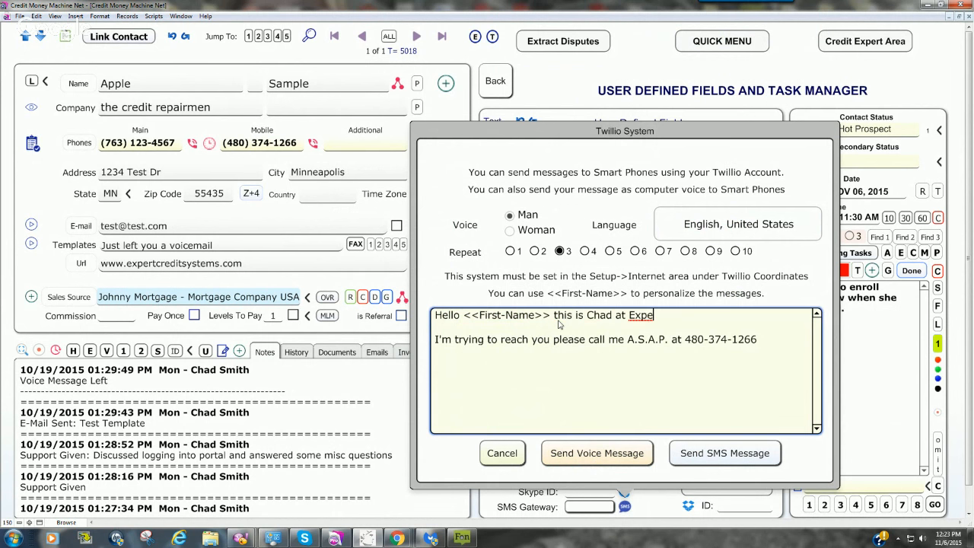
type("rt Credit Systems")
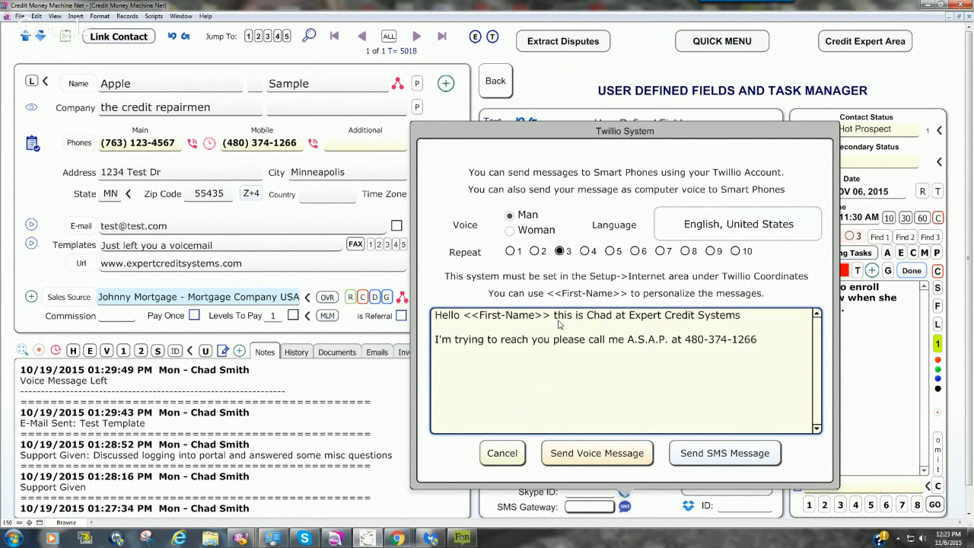
left_click(766, 348)
key("ctrl+a")
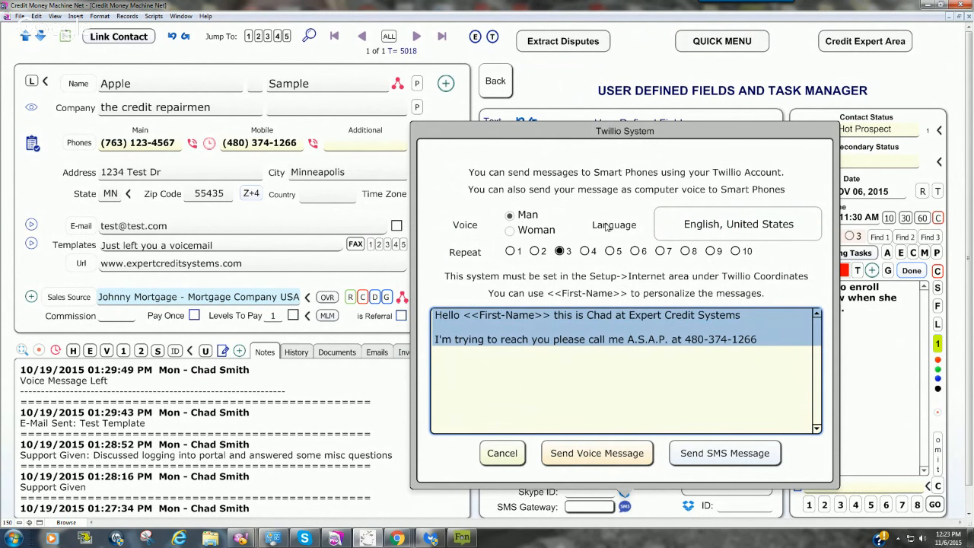
left_click(761, 347)
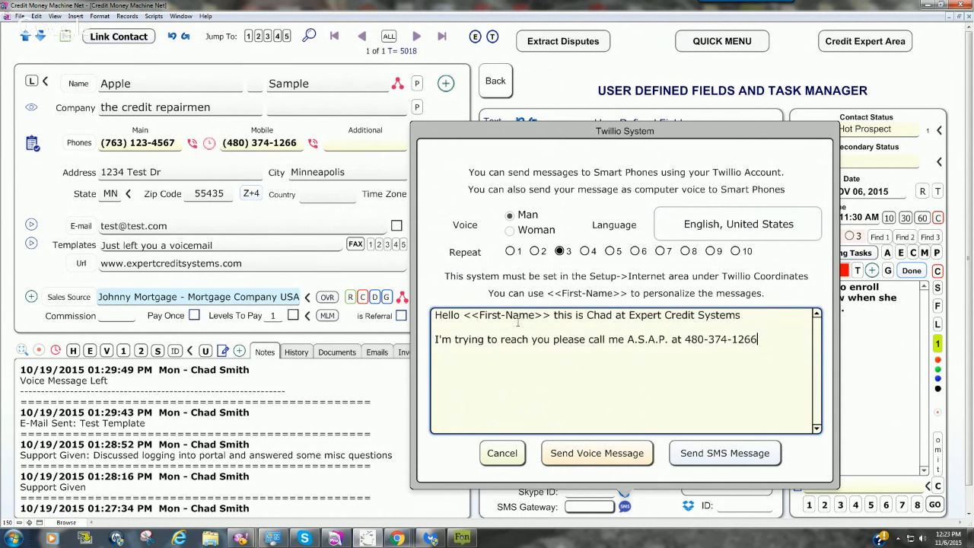
left_click_drag(759, 340, 434, 314)
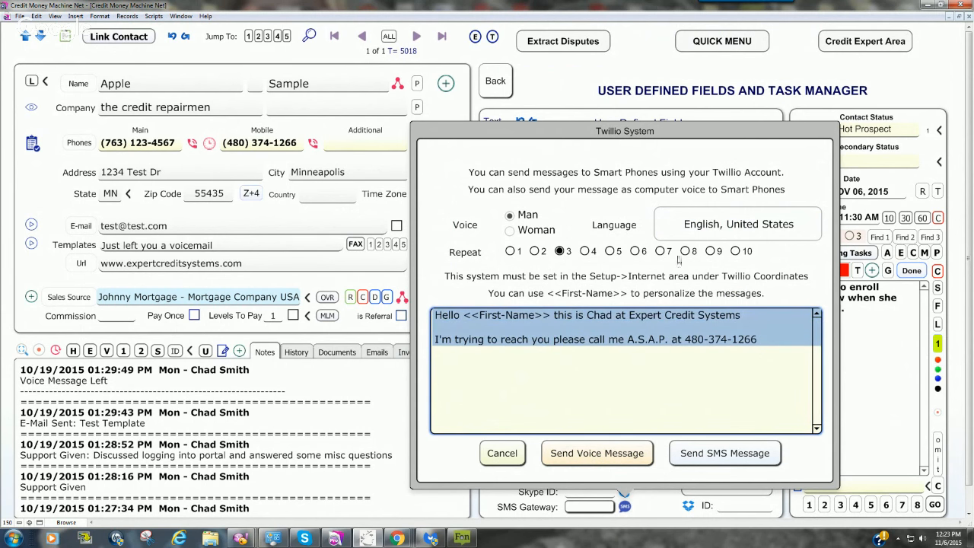
Step: Set the voice message to repeat 2 times in the Man voice
left_click(734, 252)
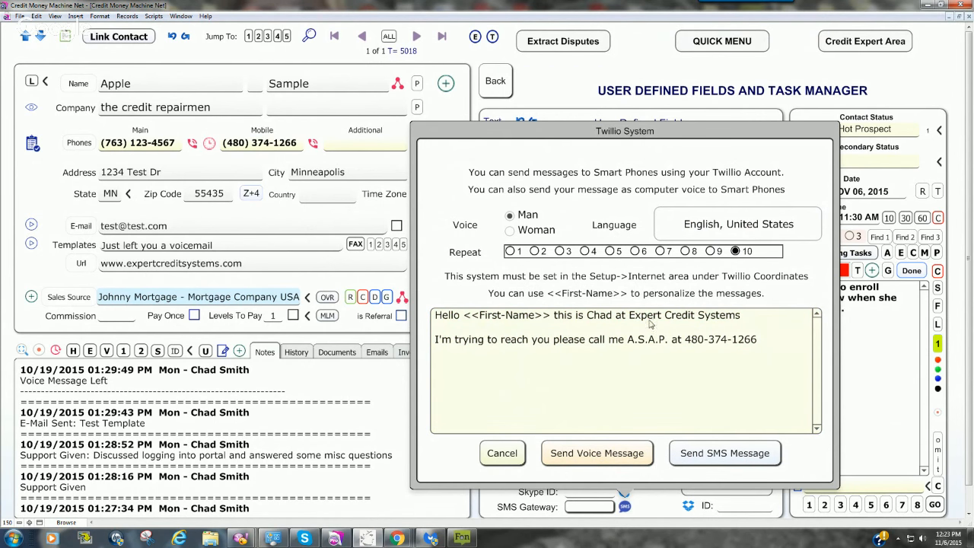
left_click(535, 252)
left_click(512, 232)
left_click(511, 217)
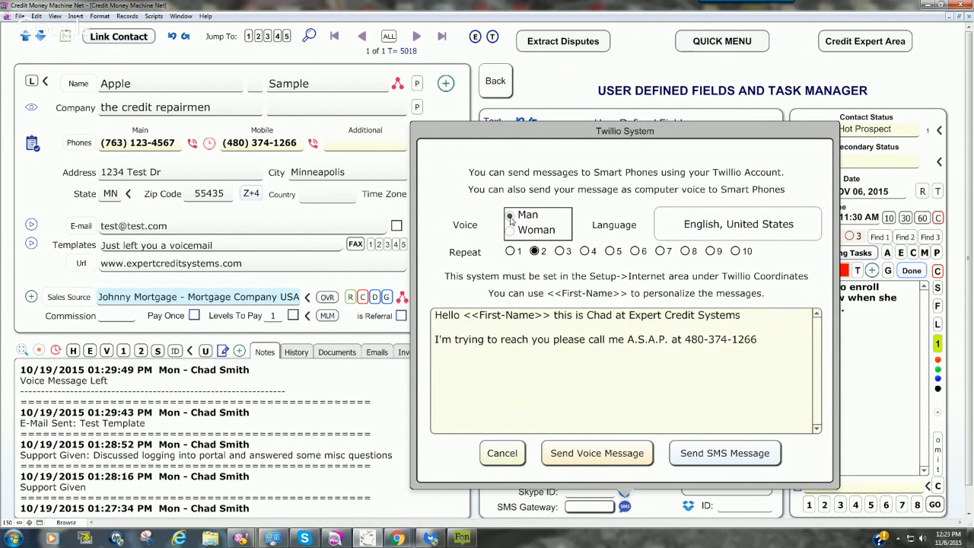
Step: Send the voice message to the current contact's mobile number, and answer the incoming test call
left_click(596, 456)
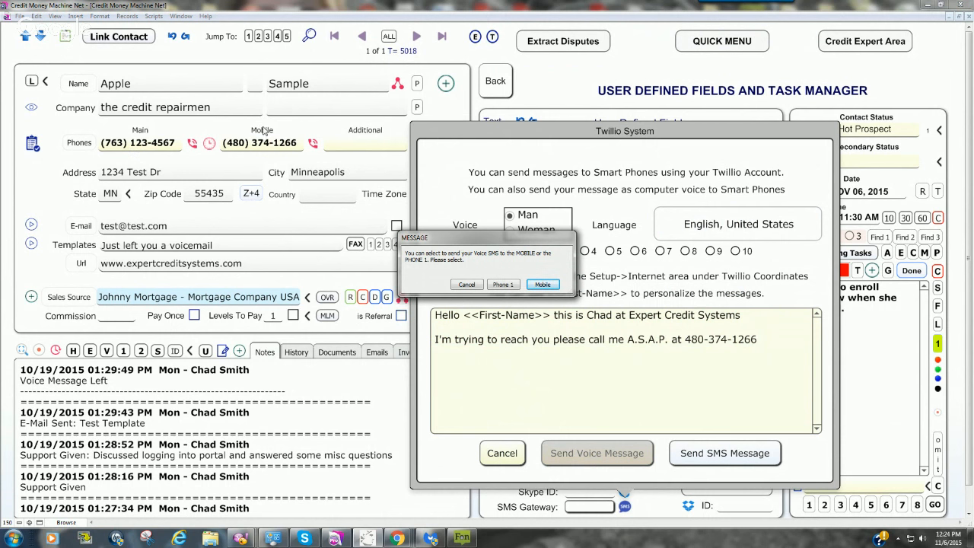
left_click(552, 287)
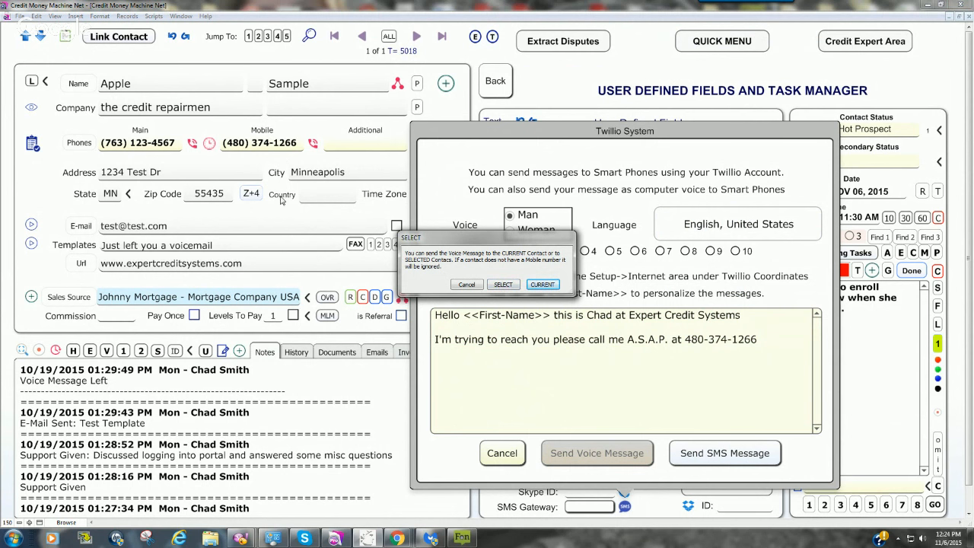
left_click(542, 284)
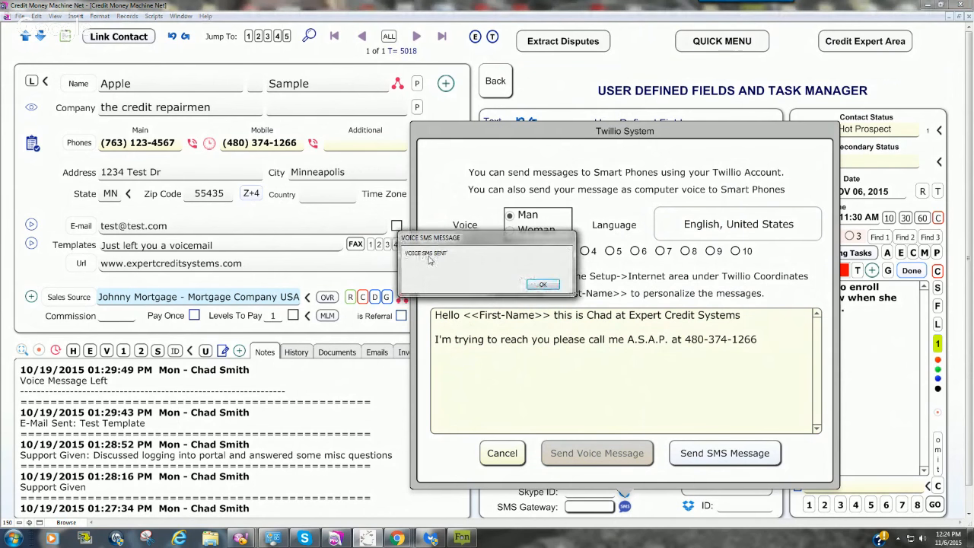
left_click(543, 284)
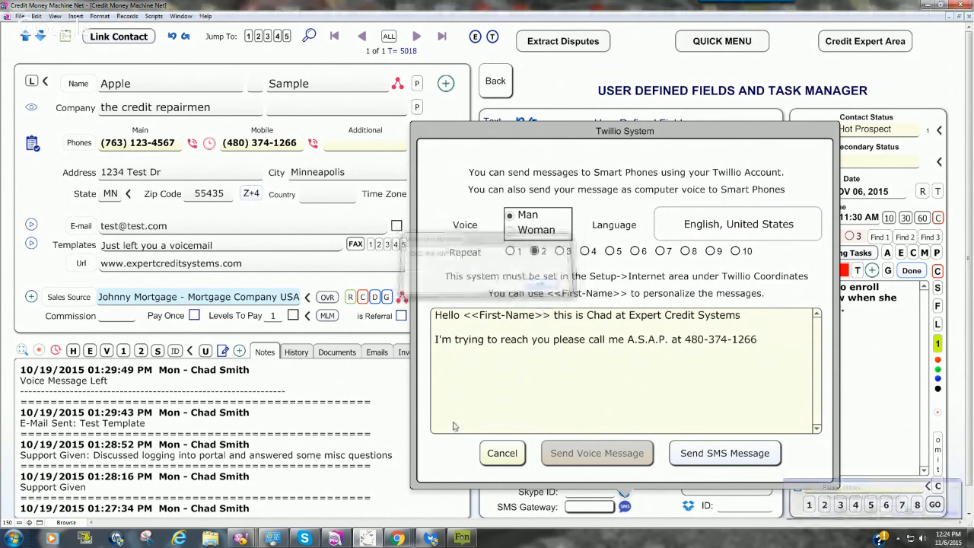
left_click(502, 453)
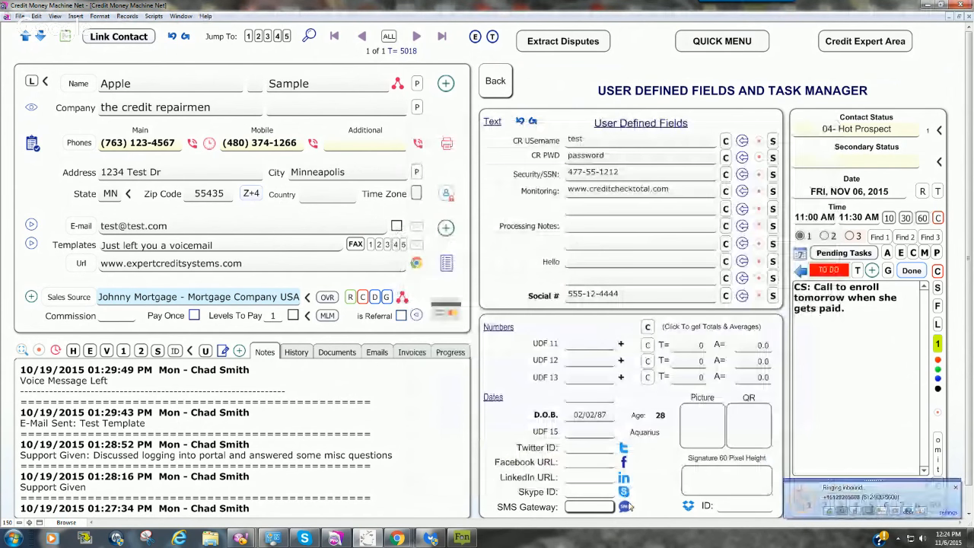
left_click(847, 504)
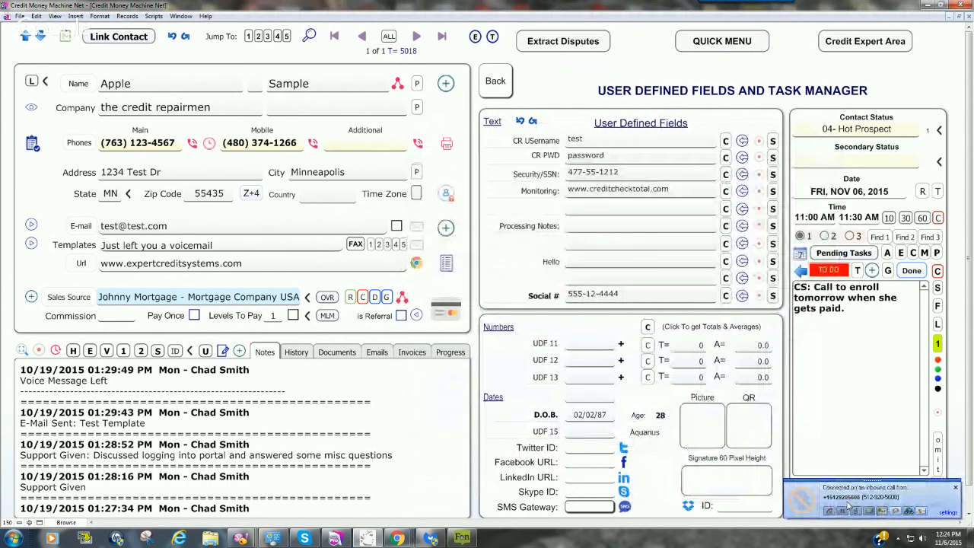
left_click(847, 504)
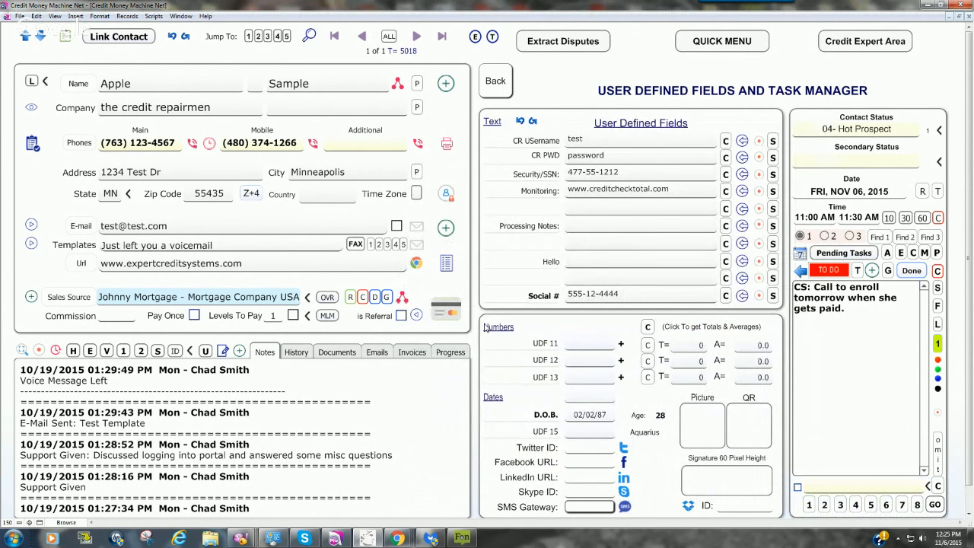
Step: Reopen the SMS gateway's message window to review the full message text, and cancel it without sending
left_click(625, 507)
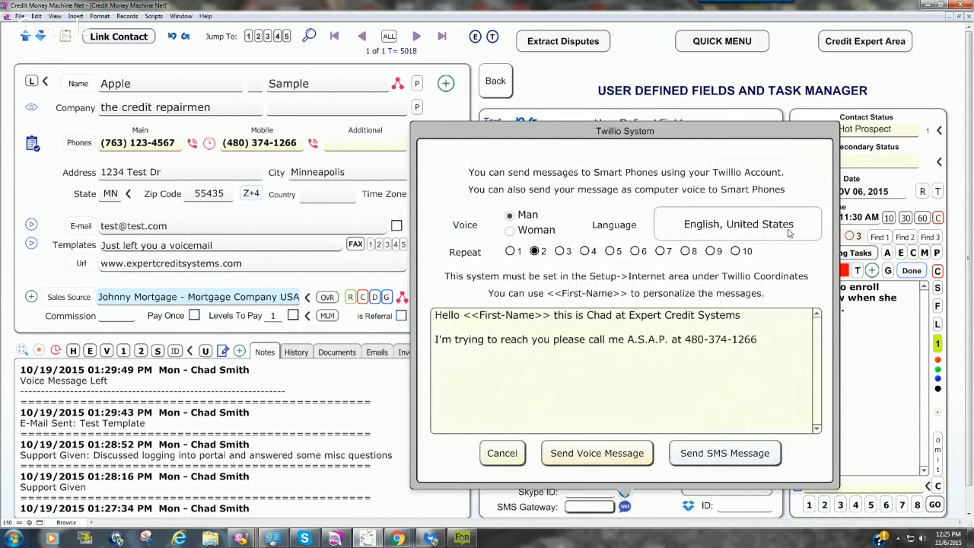
left_click(760, 340)
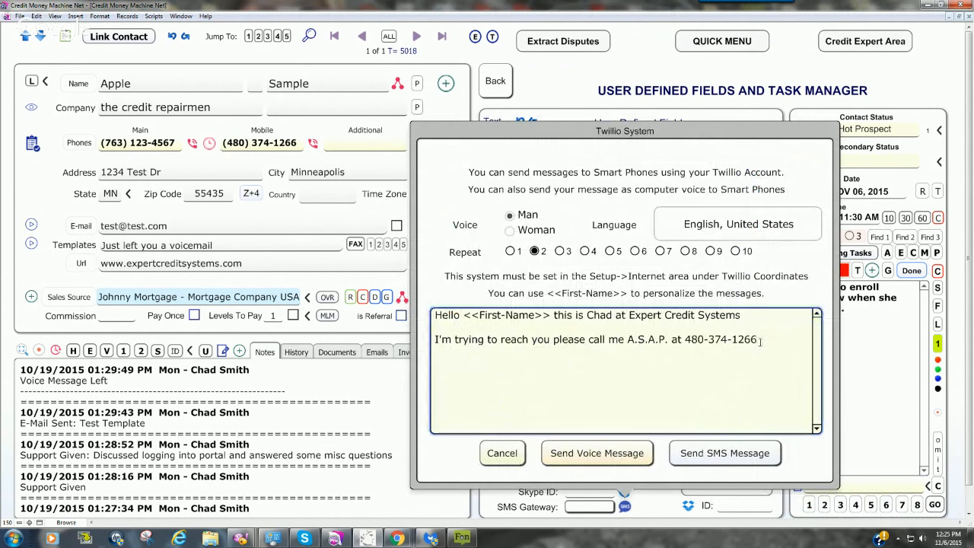
key("ctrl+a")
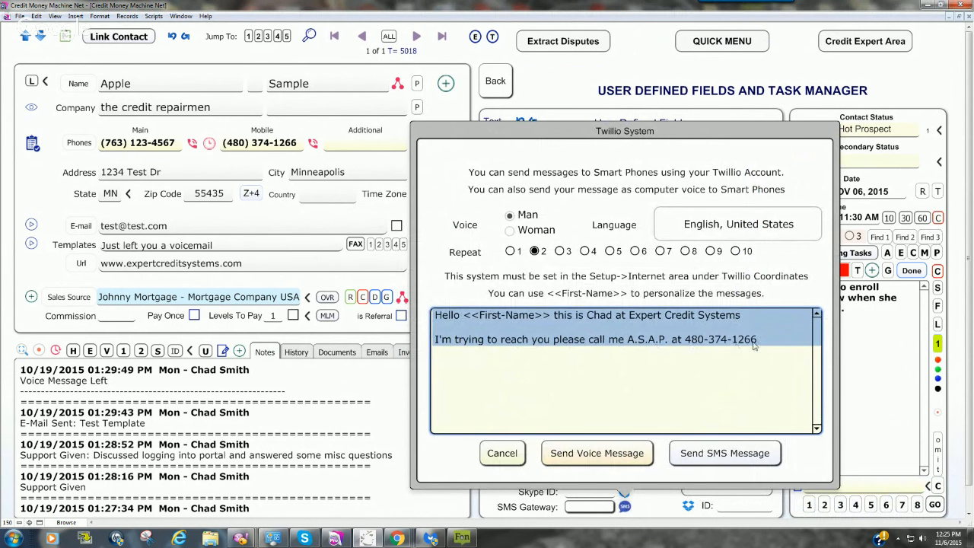
left_click(798, 395)
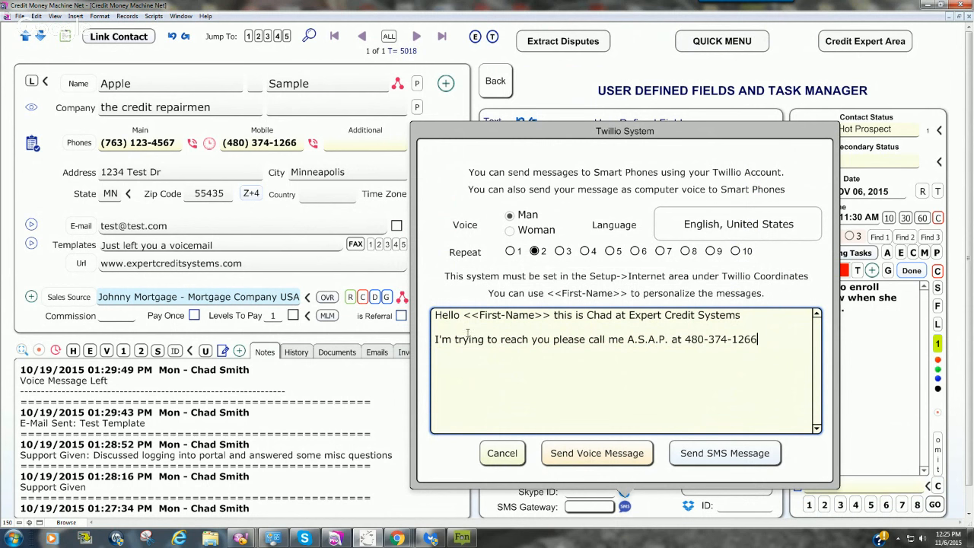
left_click_drag(761, 339, 434, 314)
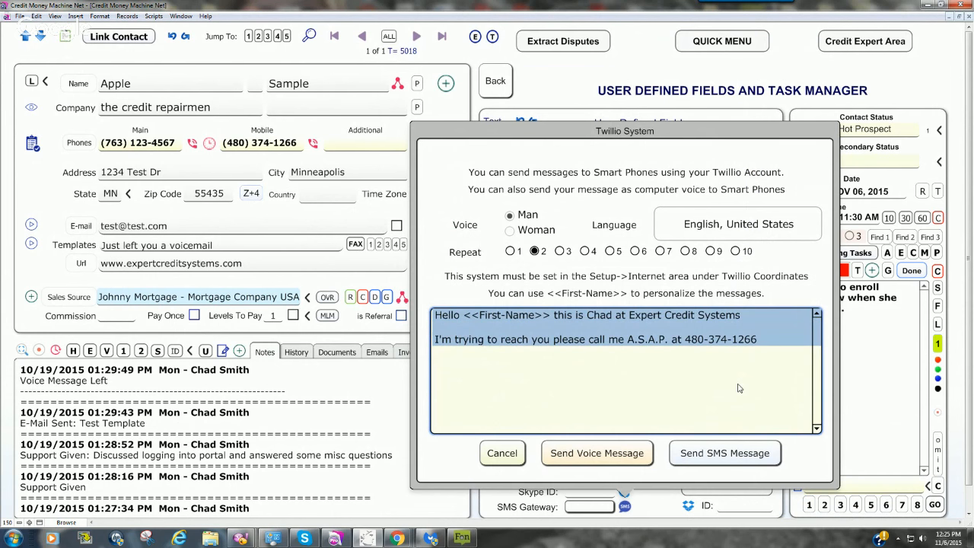
left_click(504, 455)
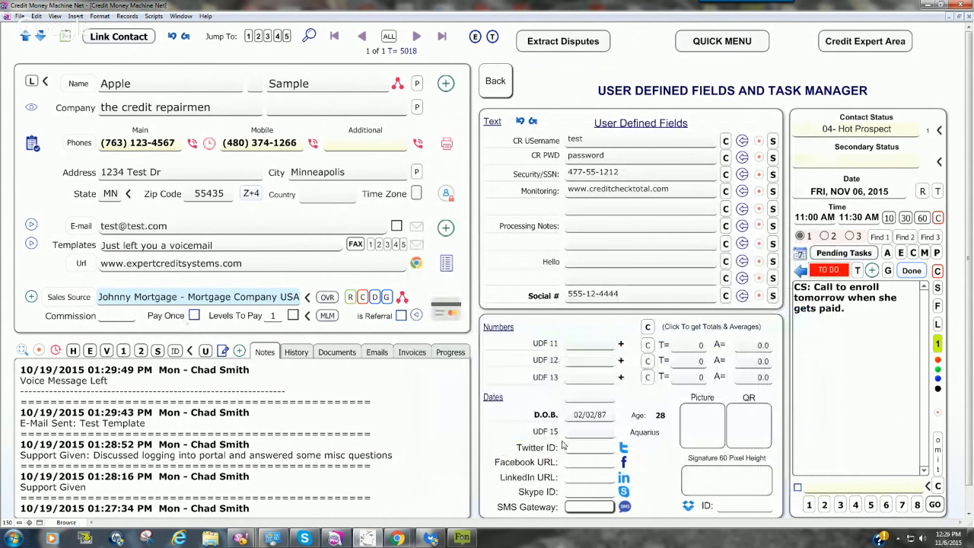
Step: Add a template in the QUICK SMS category with the subject "Test Voice SMS [[VSMS]]"
left_click(495, 81)
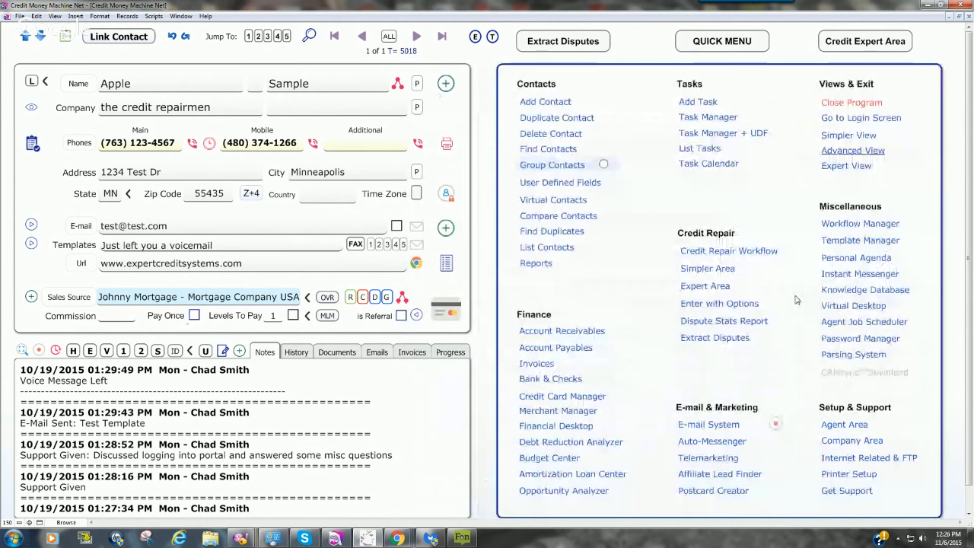
left_click(706, 286)
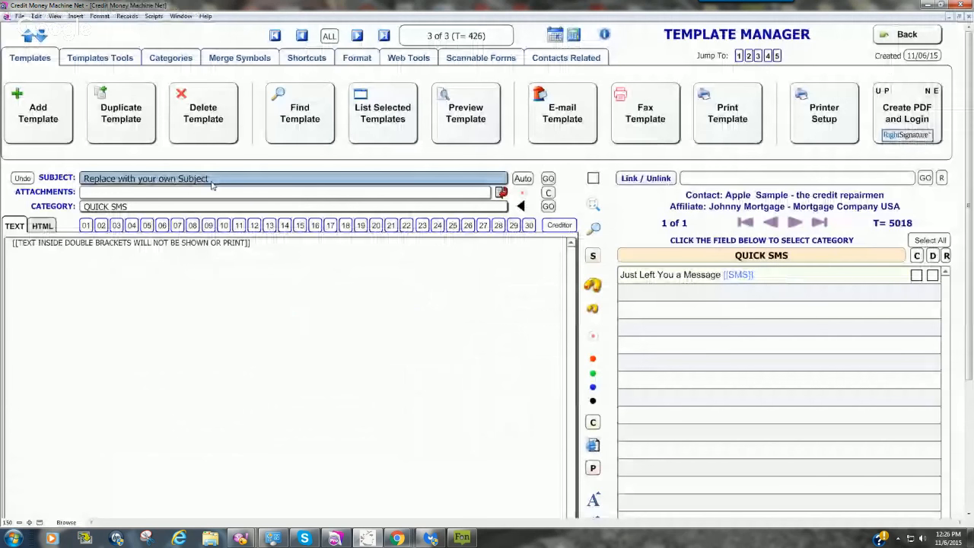
key("BackSpace")
type("Test V")
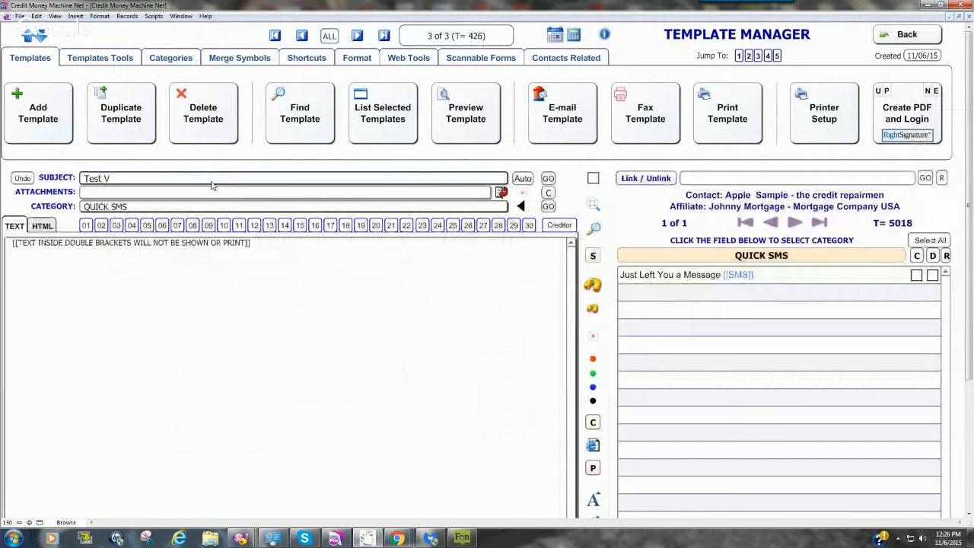
type("oice ")
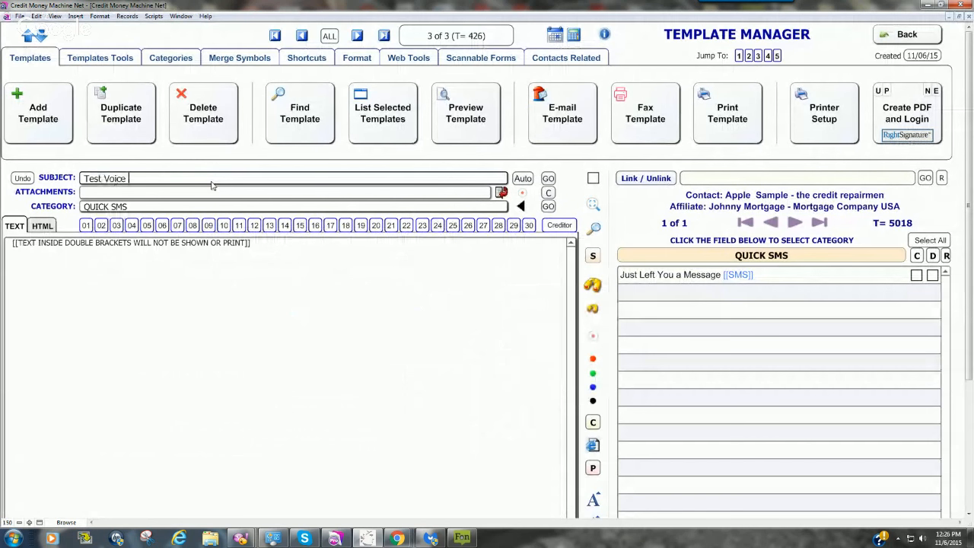
type("SMS [[VSMS]]")
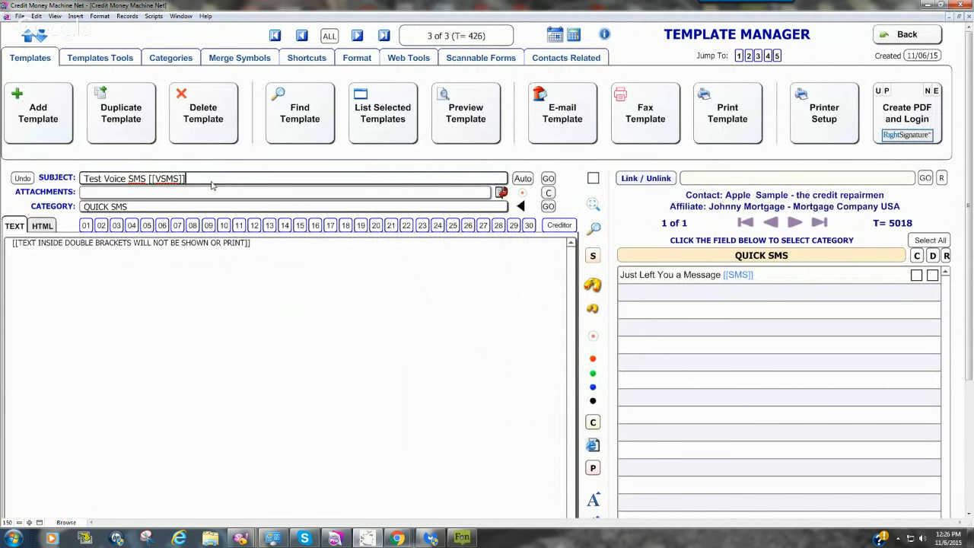
Step: Color the [[VSMS]] tag in the template's subject red-orange
left_click_drag(196, 178, 147, 180)
right_click(159, 182)
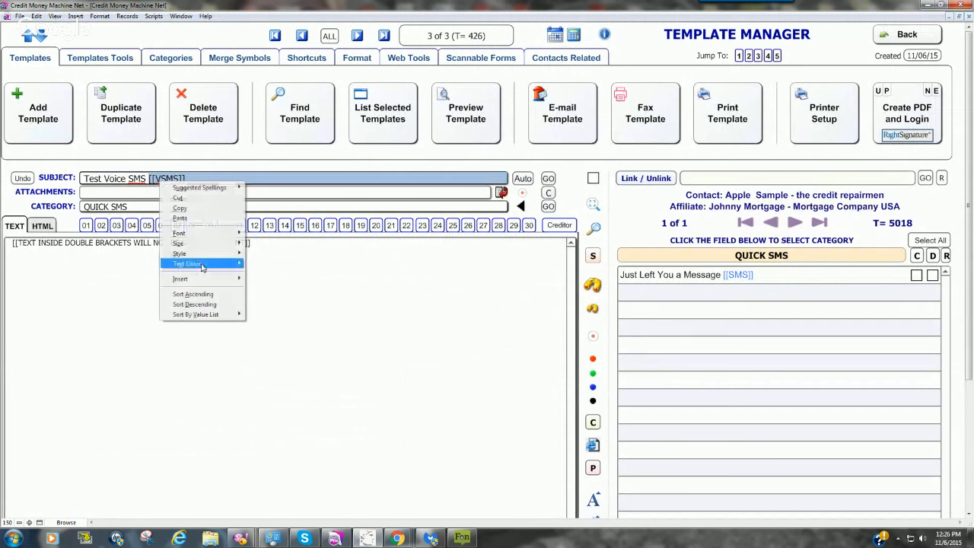
mouse_move(217, 263)
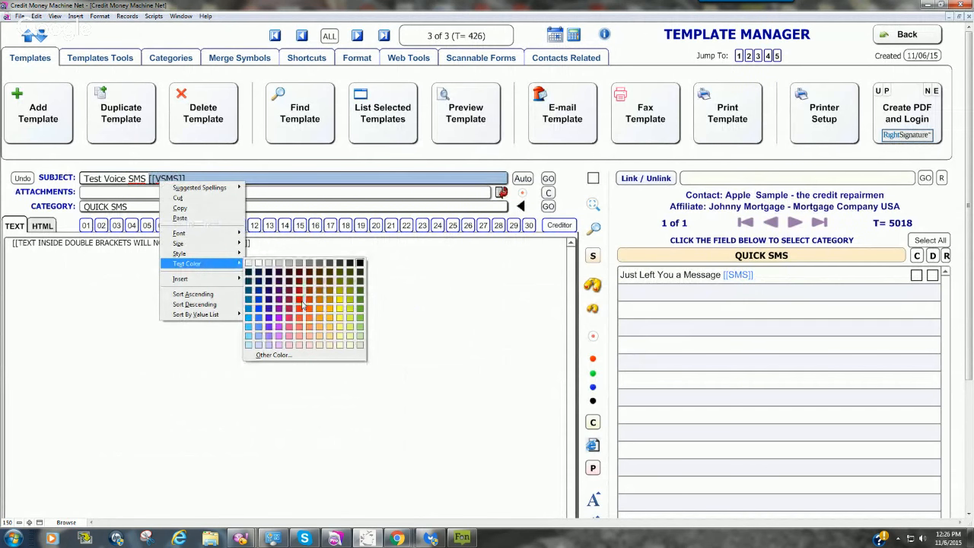
left_click(299, 308)
Step: Start the template body with the greeting "Hey <<First-Name>>," using the contact's first-name merge field
left_click(369, 354)
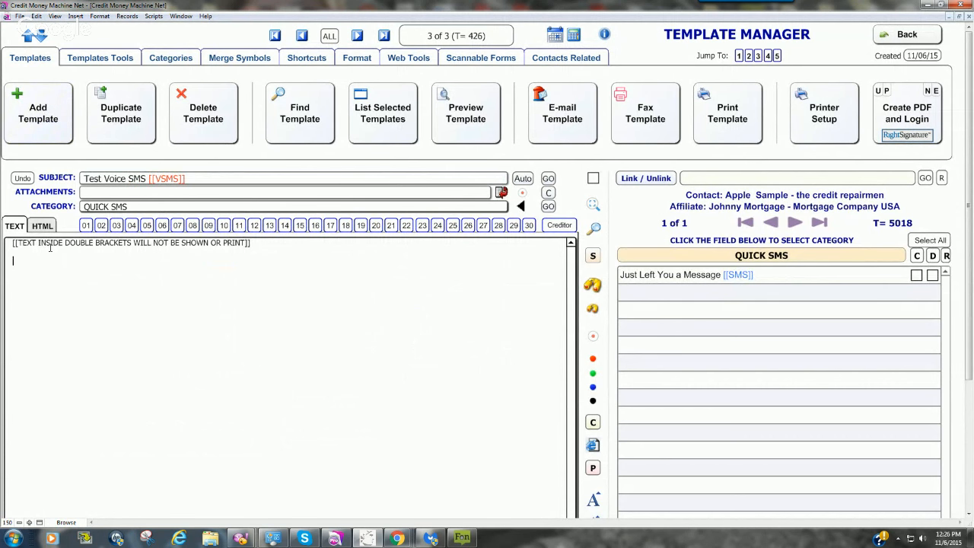
type("Hey")
left_click(215, 61)
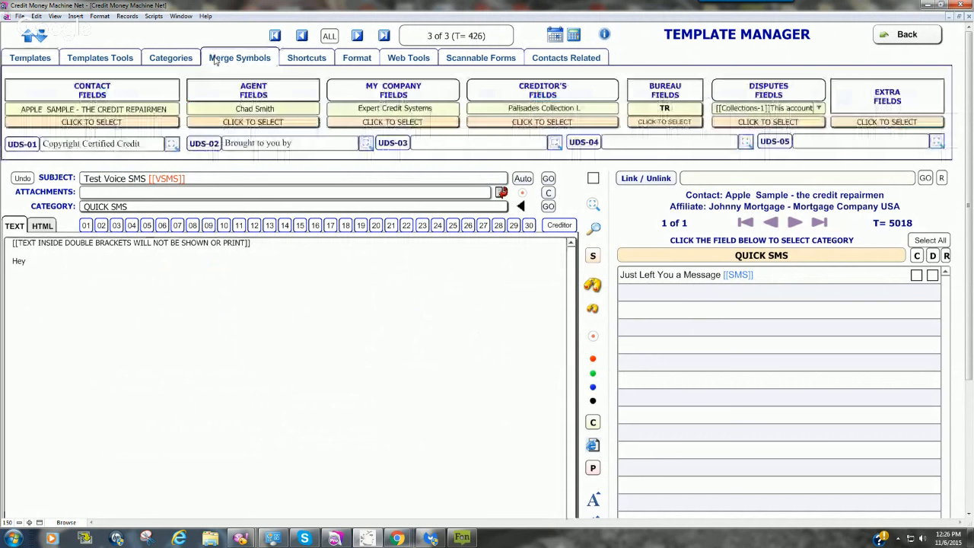
left_click(104, 122)
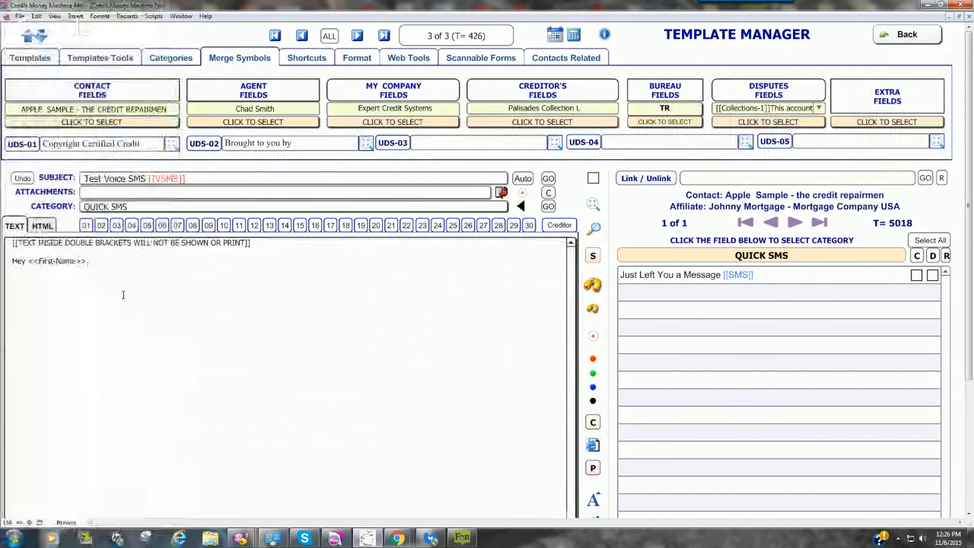
key("Return")
Step: Below the greeting, write "Don't hang up this is a message from", the caller's first name and "at Expert Credit Systems"
type("Dear")
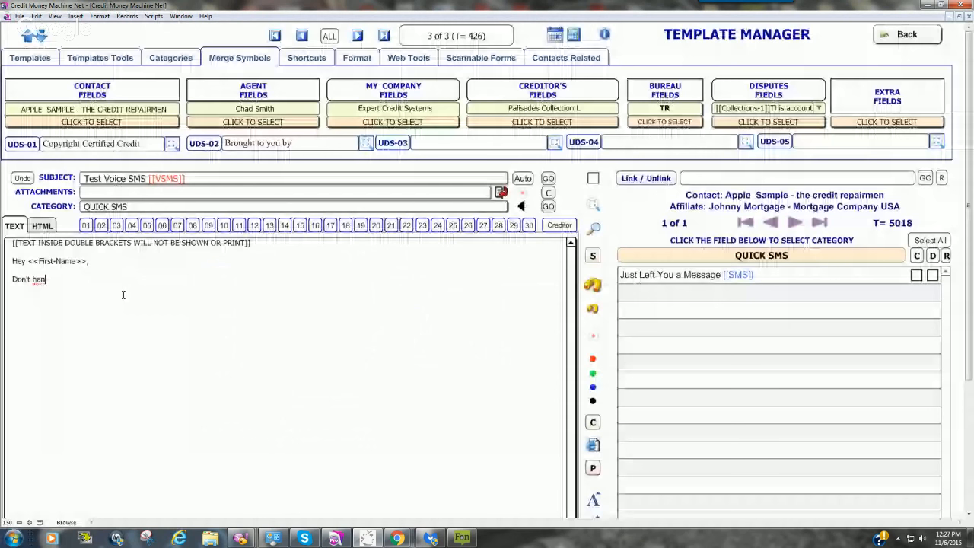
type("g up this is a me")
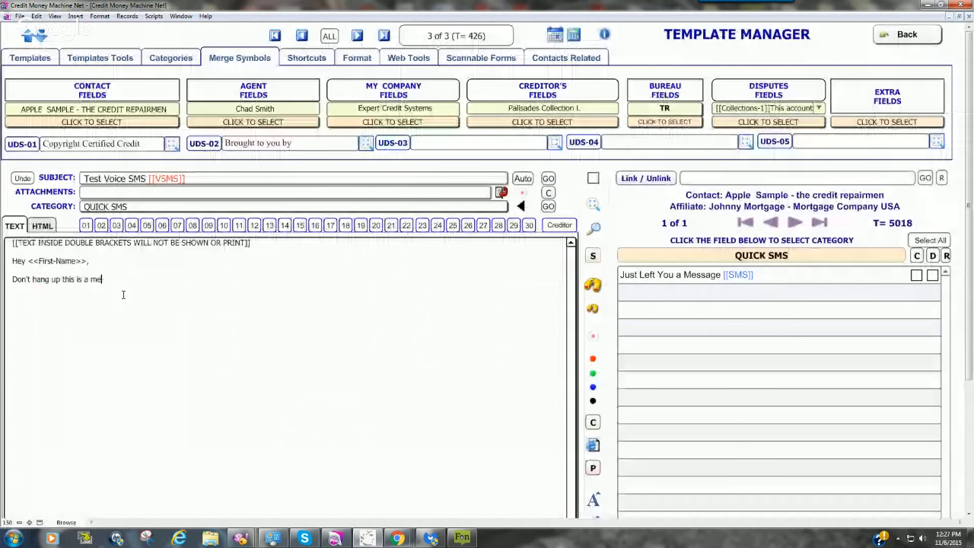
type("ssage from")
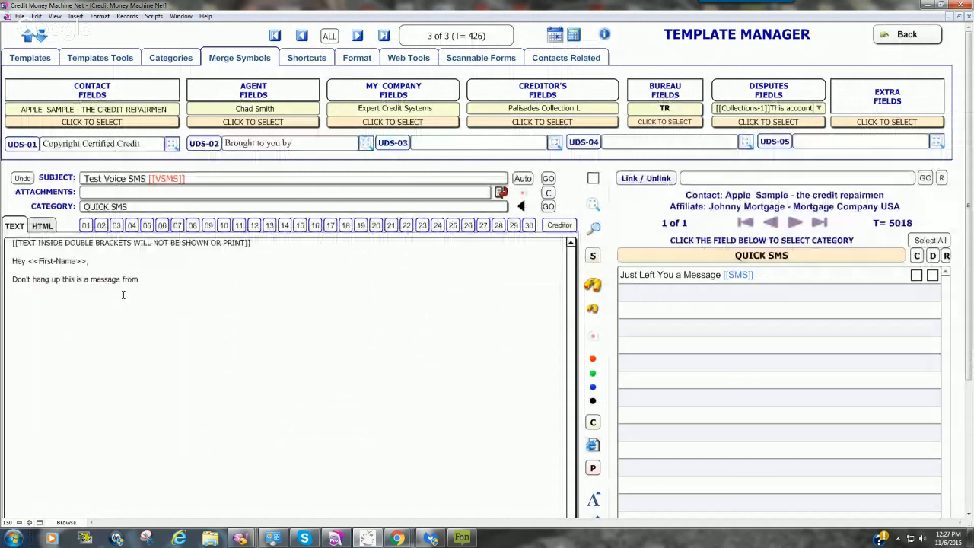
type(" Chad at Expert")
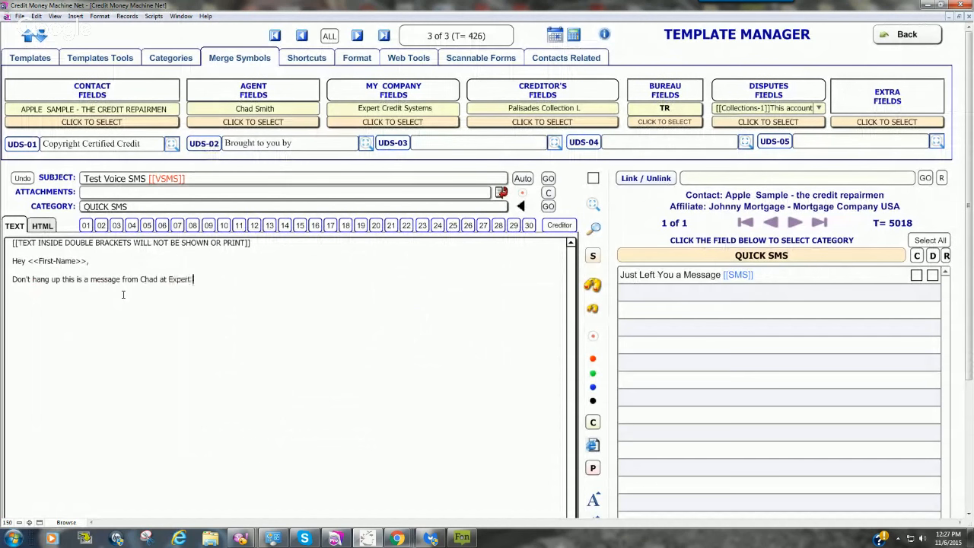
type(" Credit Systems. We have a sc")
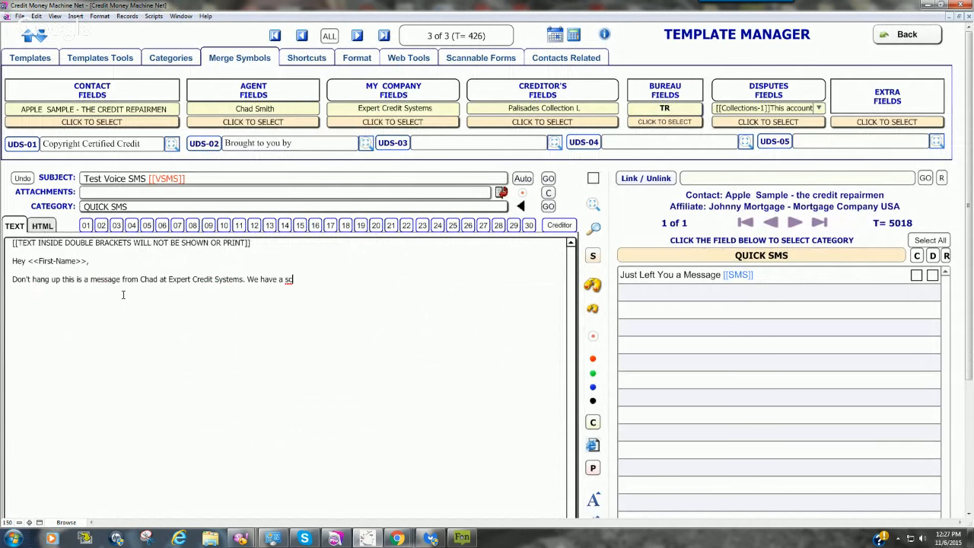
type("heduled call today at 3PM.")
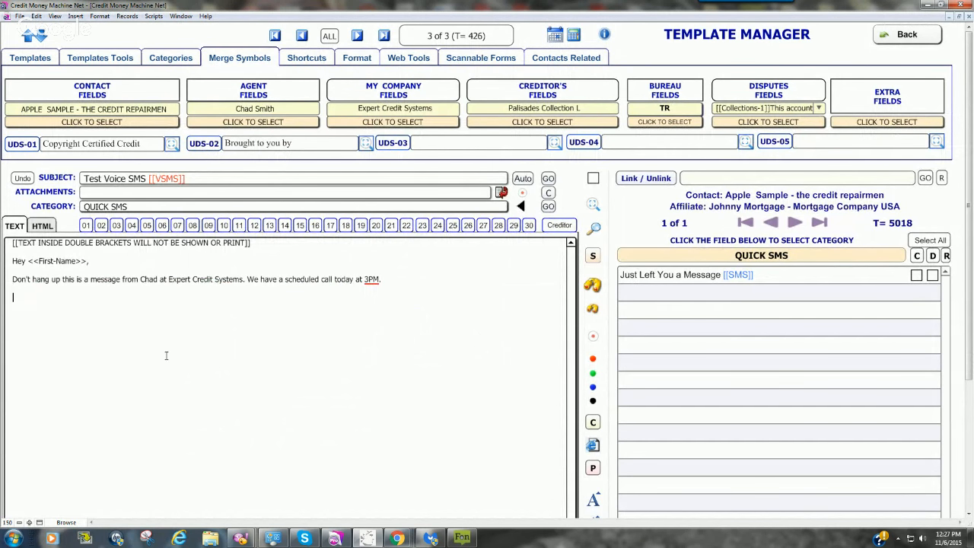
Step: Look through the contact merge fields, down to the UDF and TODAY date fields, without inserting any
left_click_drag(90, 261, 28, 261)
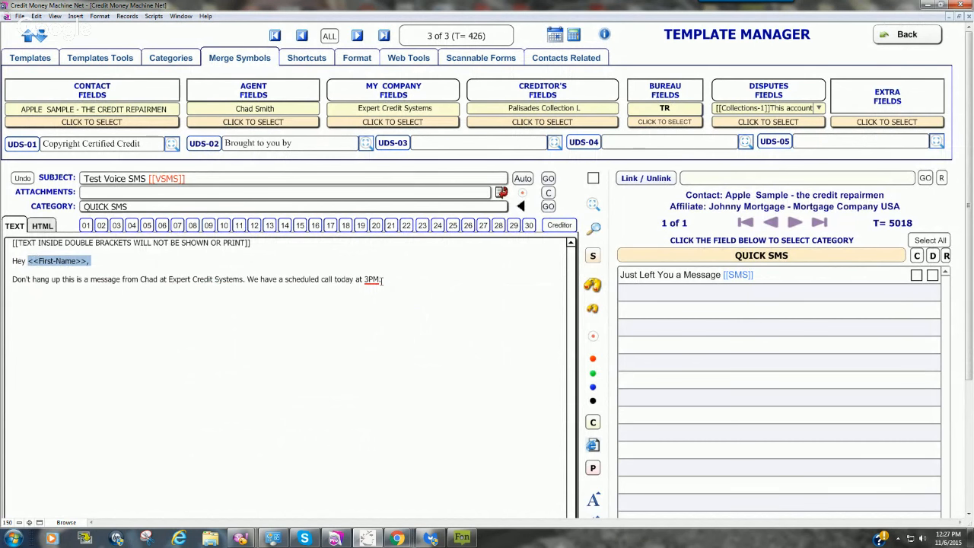
left_click(395, 293)
key("Return")
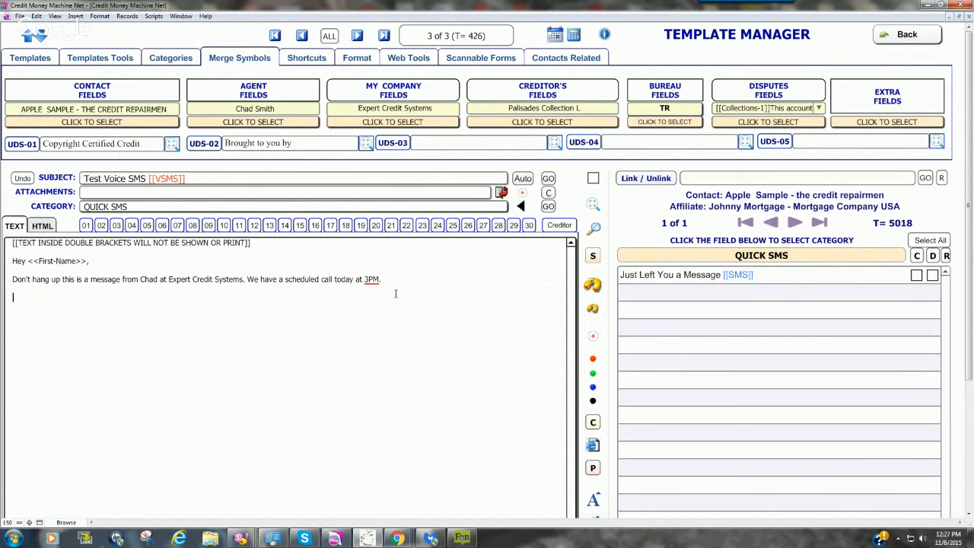
left_click(76, 122)
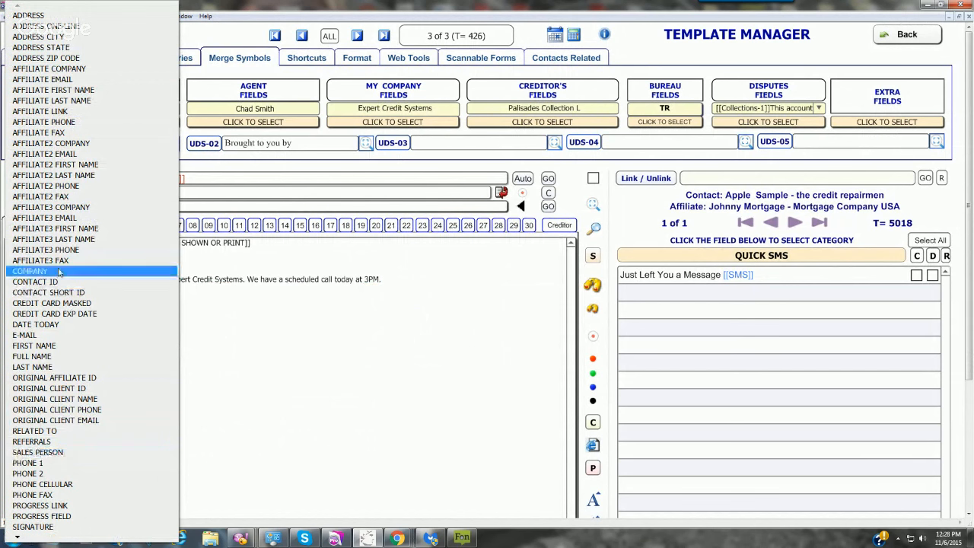
left_click(18, 538)
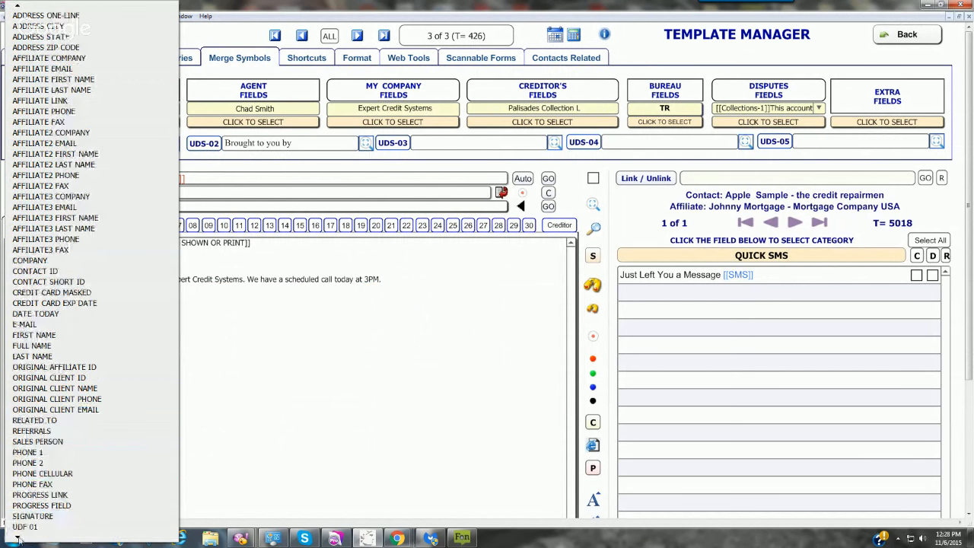
left_click(18, 538)
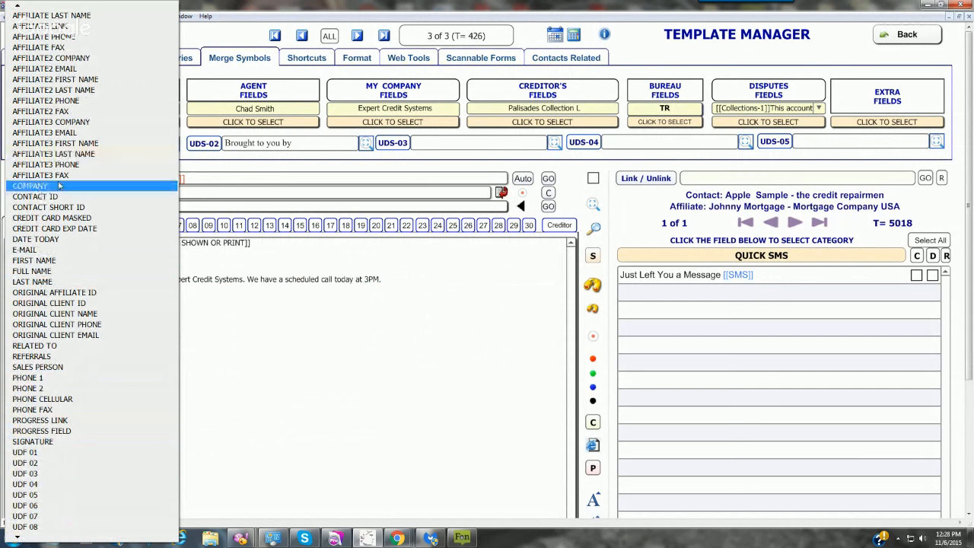
left_click(393, 282)
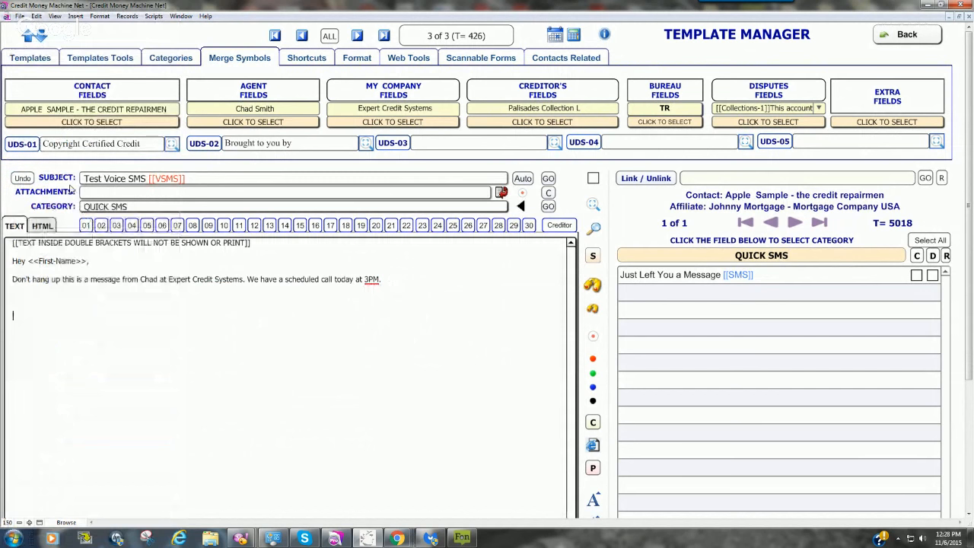
left_click(70, 124)
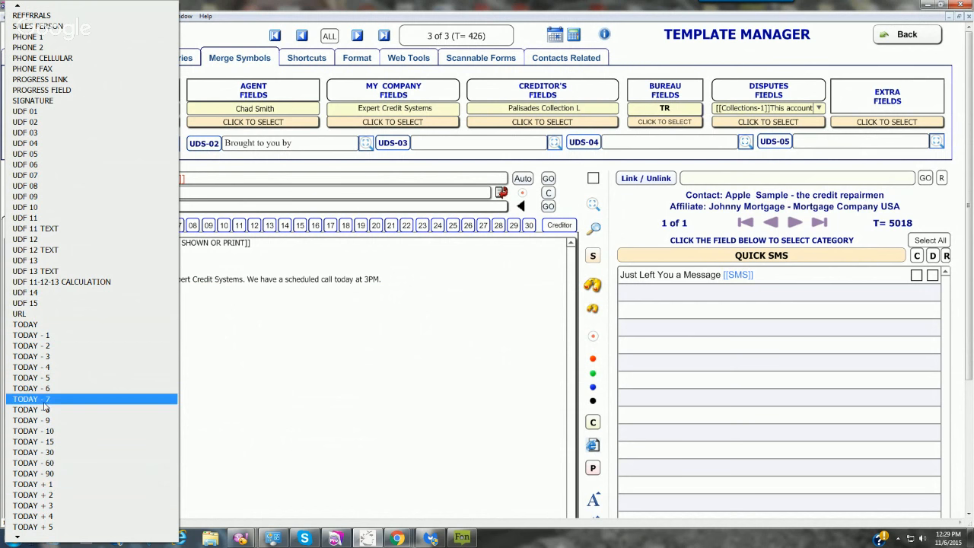
left_click(219, 317)
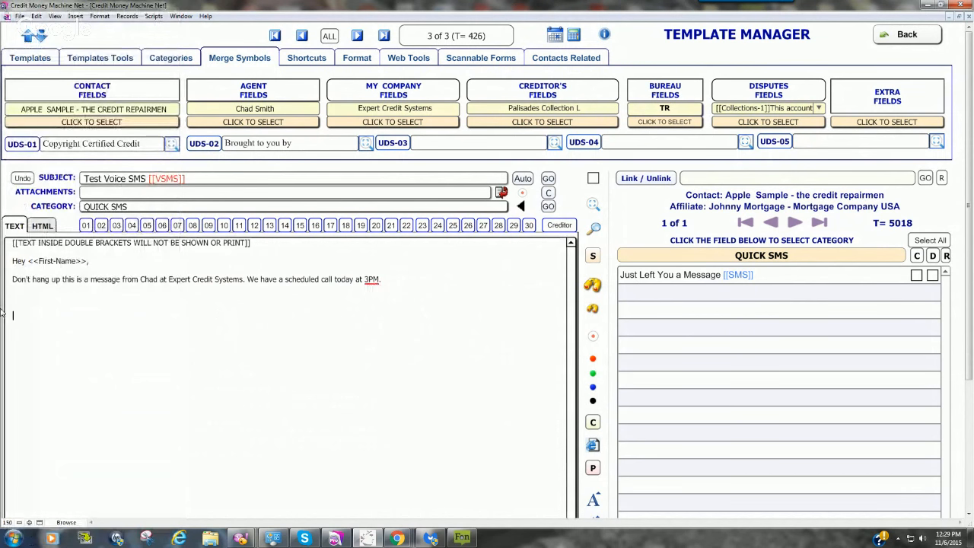
Step: In the Workflow Manager, change the type of the TEST workflow's empty TASK step to SMS VOICE
left_click(58, 297)
left_click(594, 204)
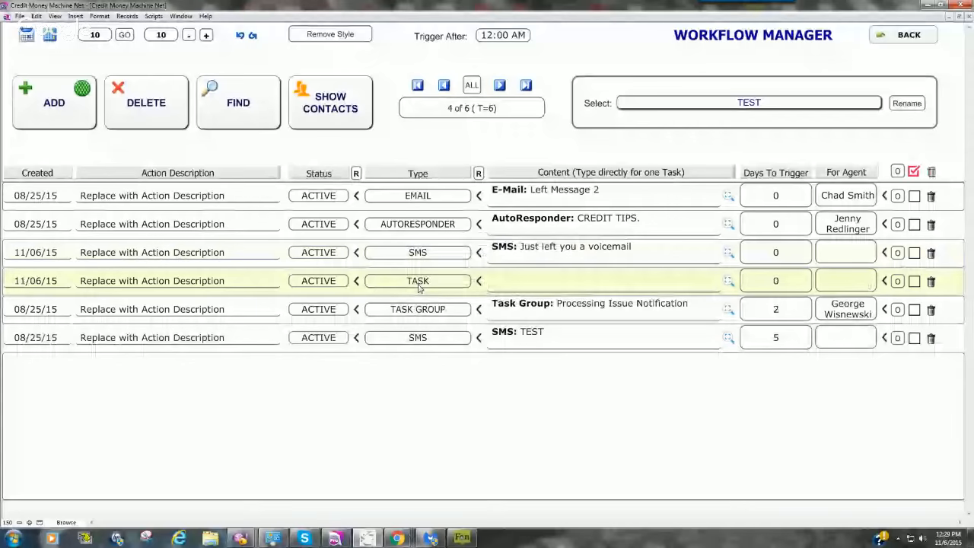
left_click(419, 283)
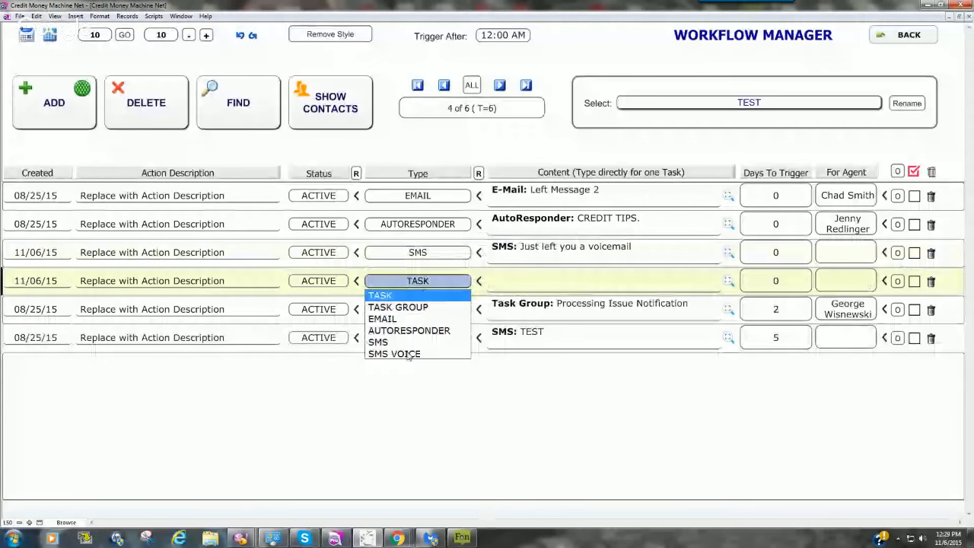
left_click(409, 354)
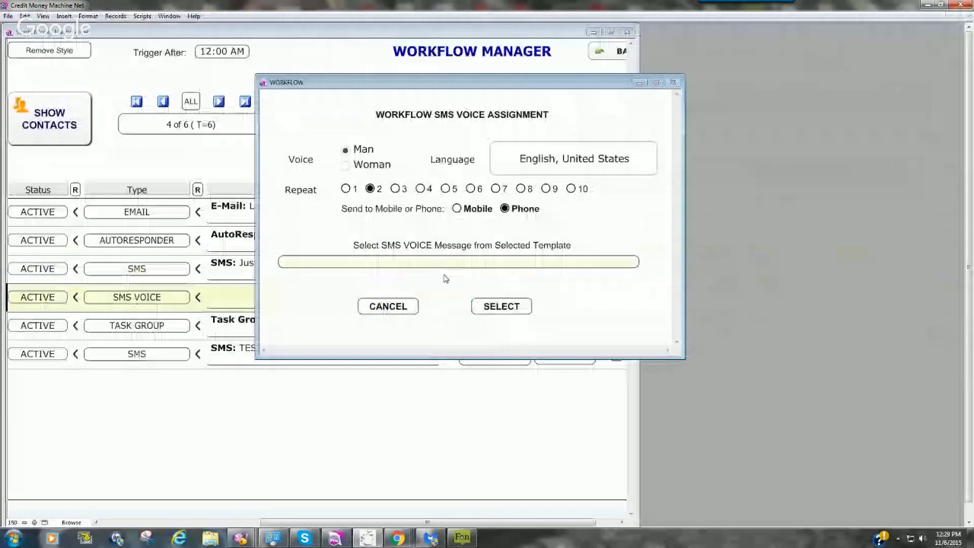
Step: Review the templates offered for the workflow's SMS voice message, and cancel the assignment
left_click(444, 262)
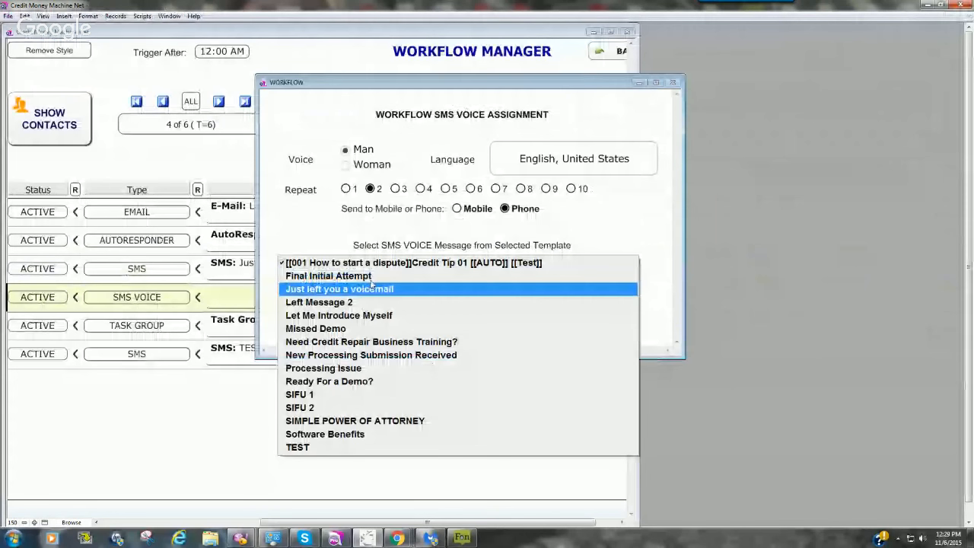
left_click(196, 467)
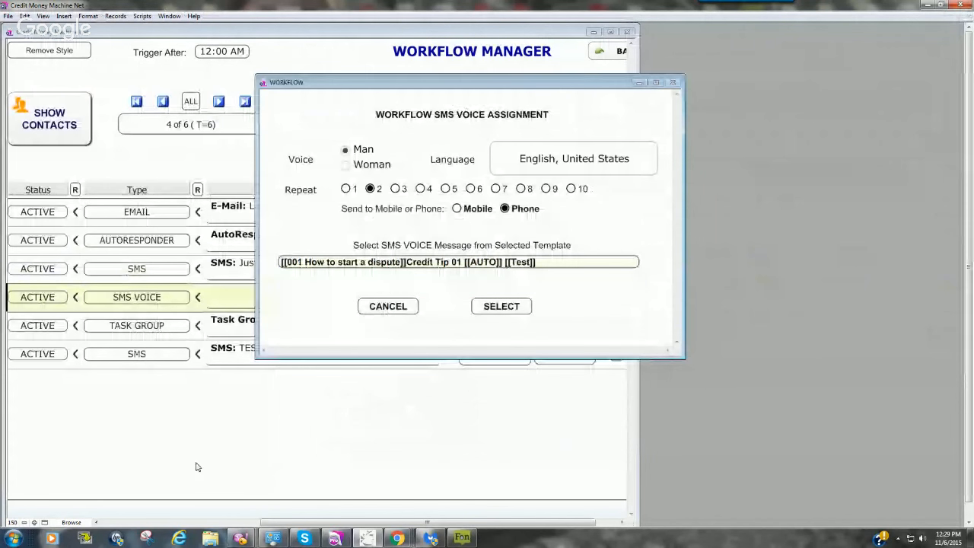
left_click(388, 306)
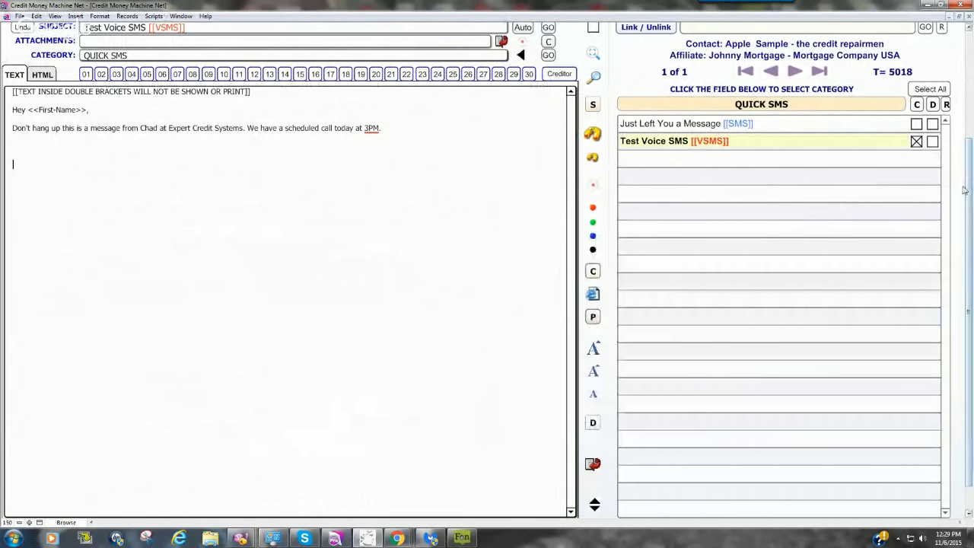
Step: Reopen the SMS VOICE assignment for the TEST workflow's empty SMS VOICE step and set it to send to Phone
left_click_drag(970, 171, 971, 112)
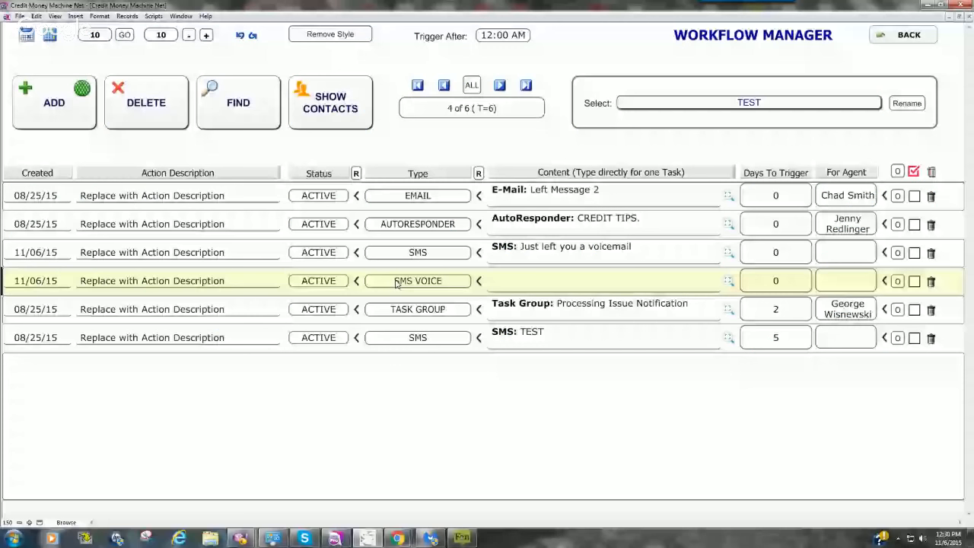
left_click(411, 281)
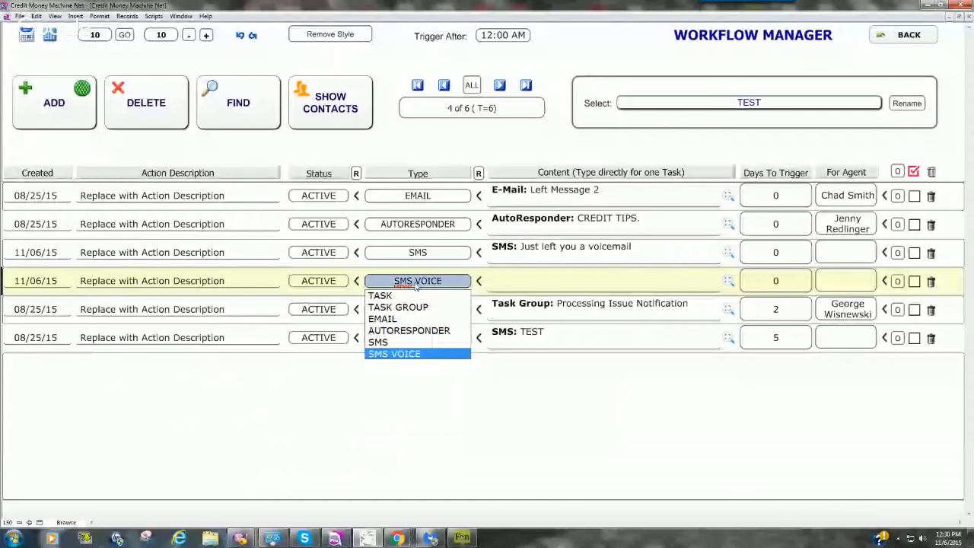
left_click(392, 354)
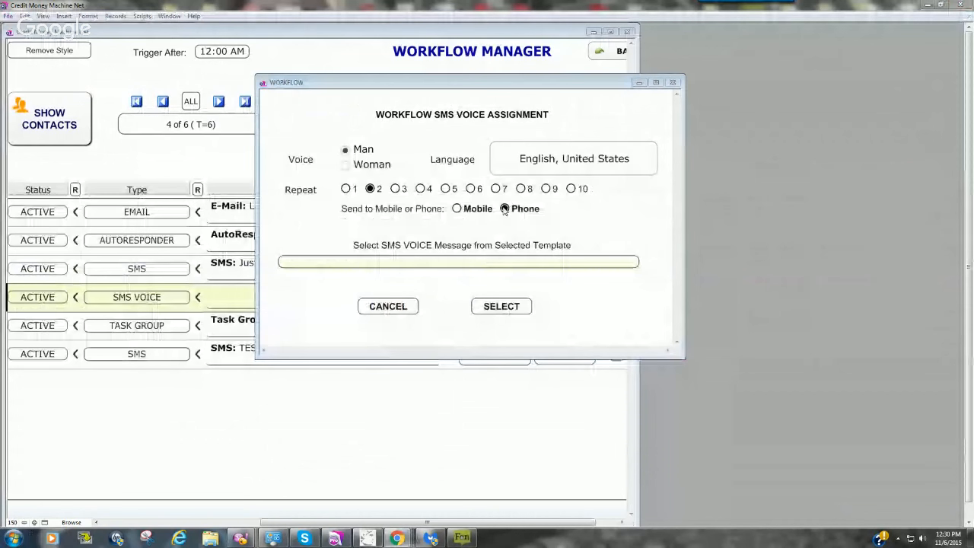
left_click(457, 212)
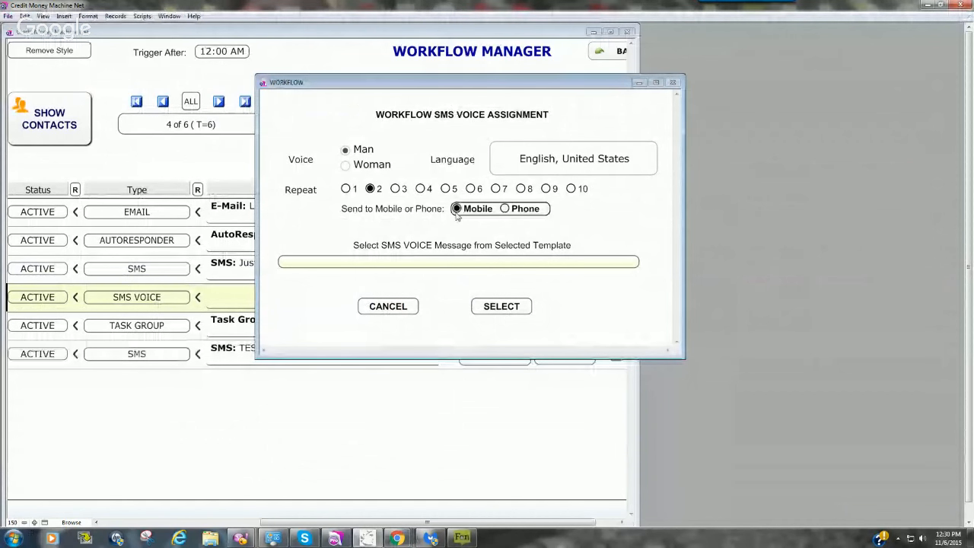
left_click(504, 209)
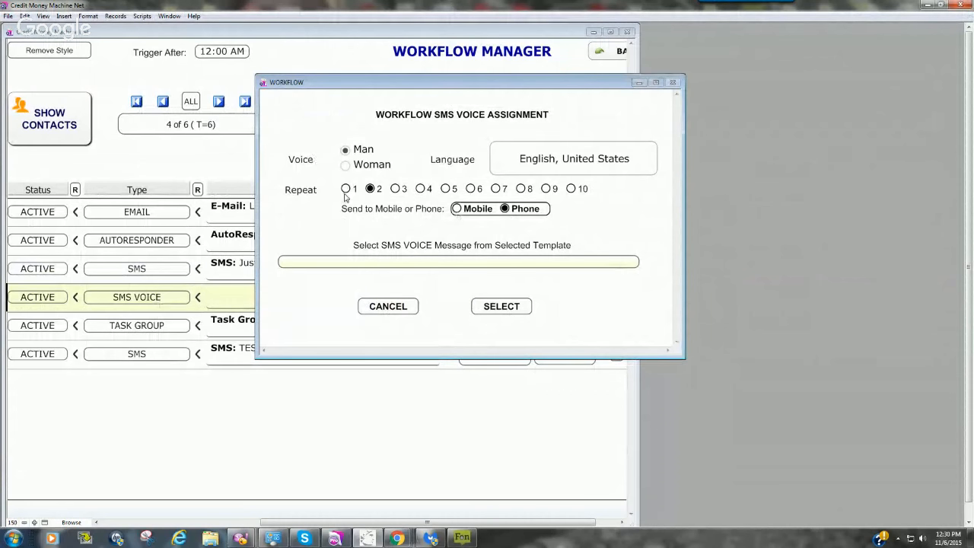
Step: Check the available voice languages, and assign the Test Voice SMS [[VSMS]] template to the workflow's SMS VOICE step
left_click(603, 164)
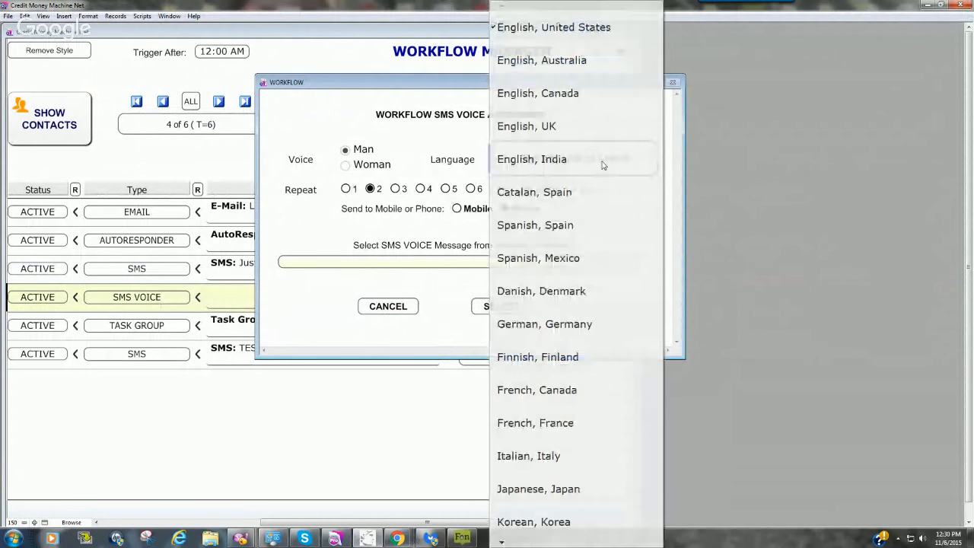
left_click(321, 141)
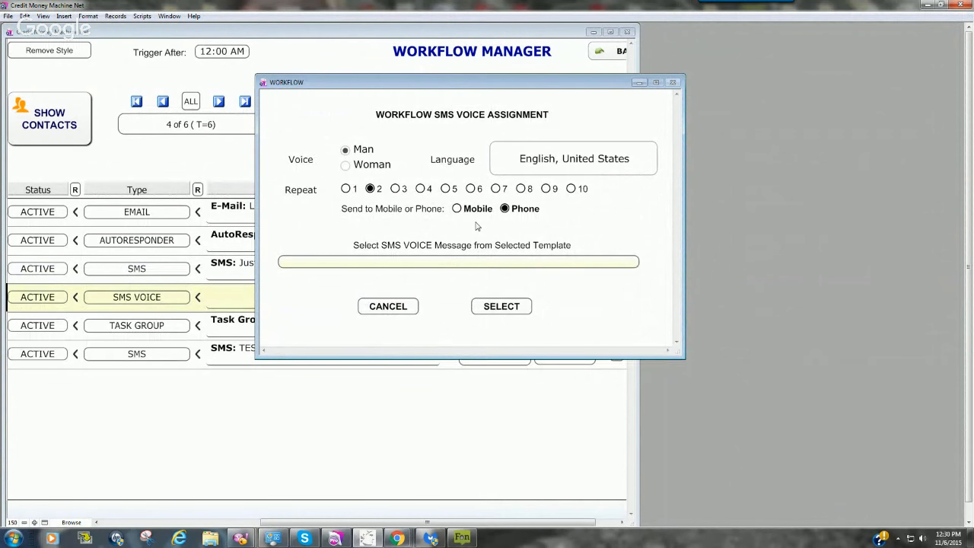
left_click(437, 263)
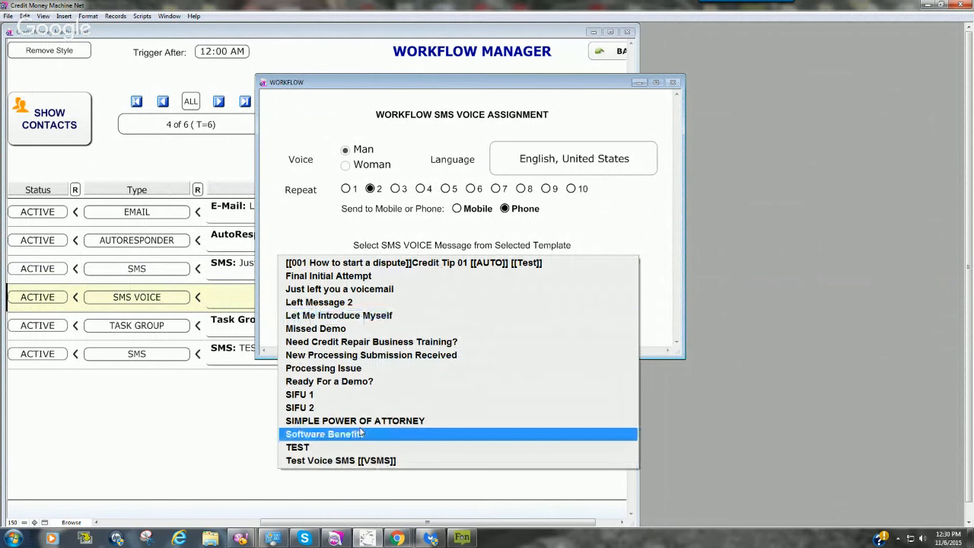
left_click(365, 462)
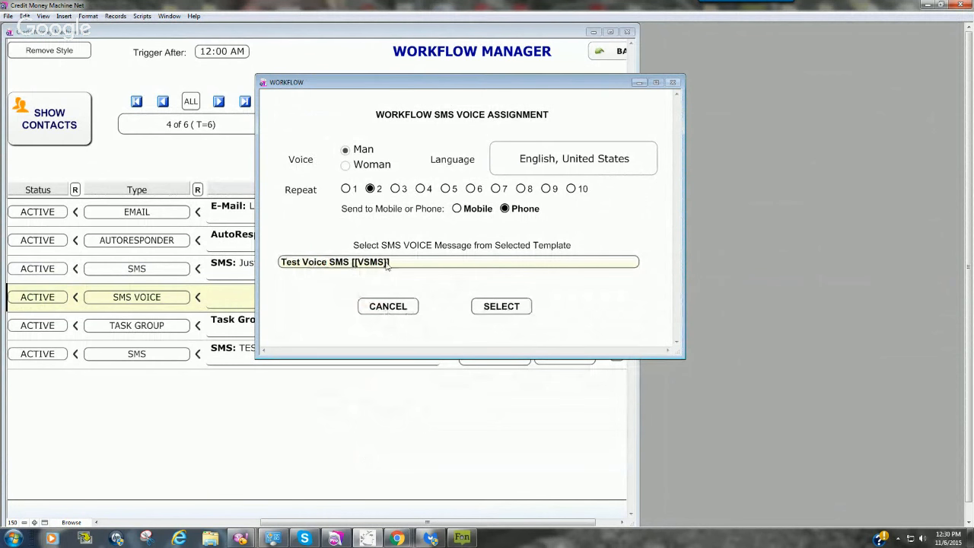
left_click(501, 305)
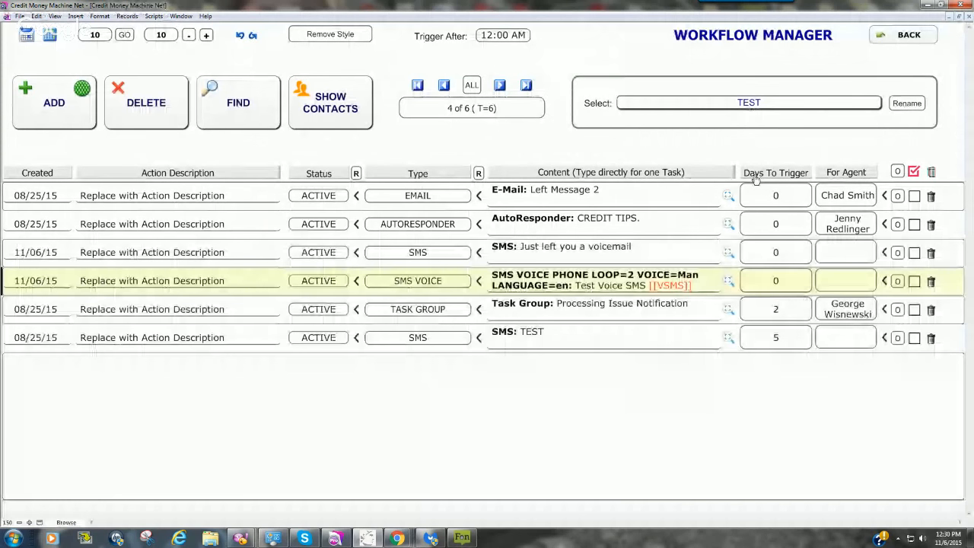
Step: Set the days to trigger of the new SMS VOICE step to 7
left_click(782, 287)
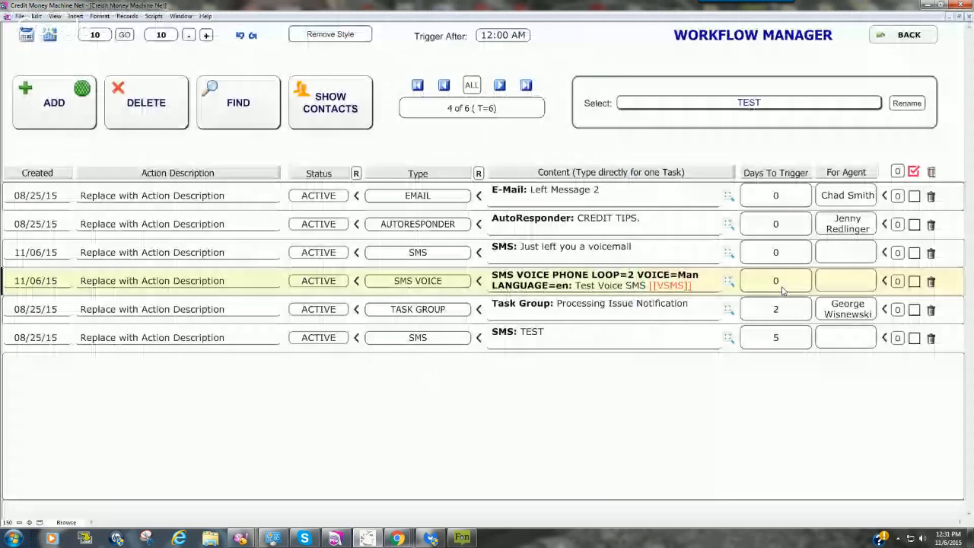
left_click(783, 289)
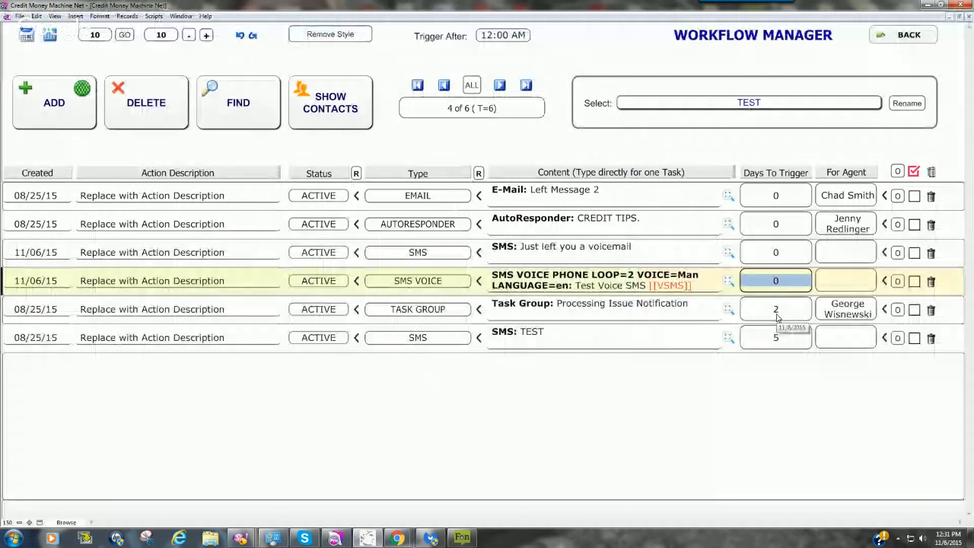
type("7")
left_click(697, 360)
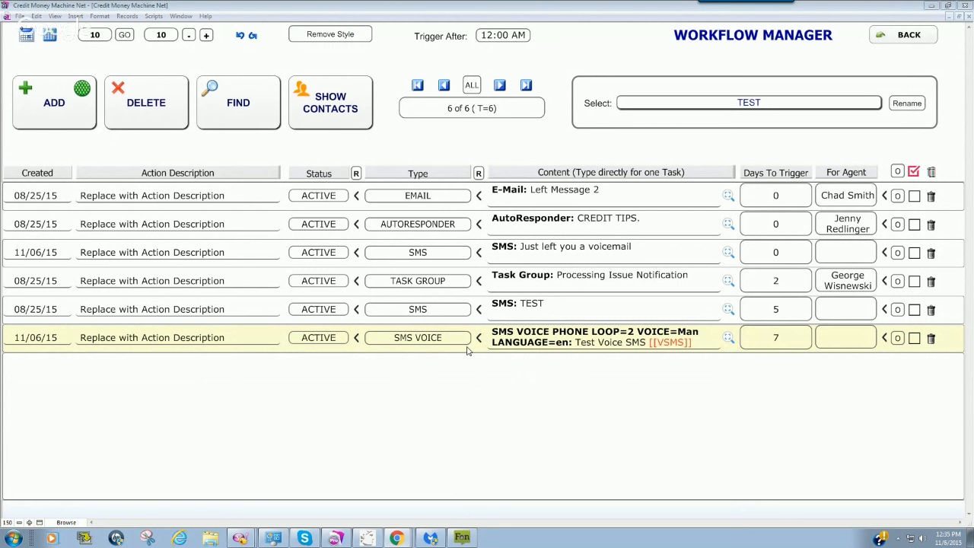
Step: Leave the Workflow Manager and open the Twillio messaging window from the contact's Task Manager + UDF view
left_click(907, 41)
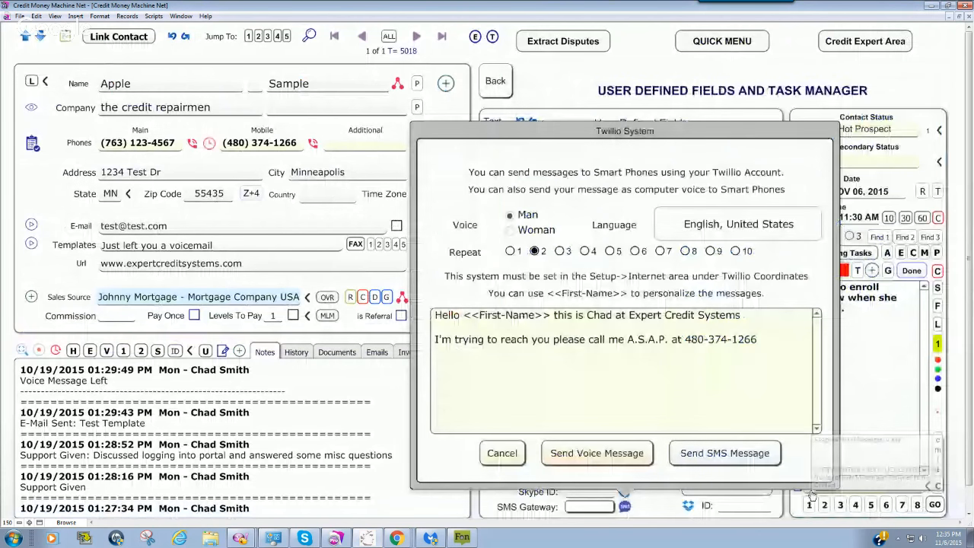
left_click(502, 454)
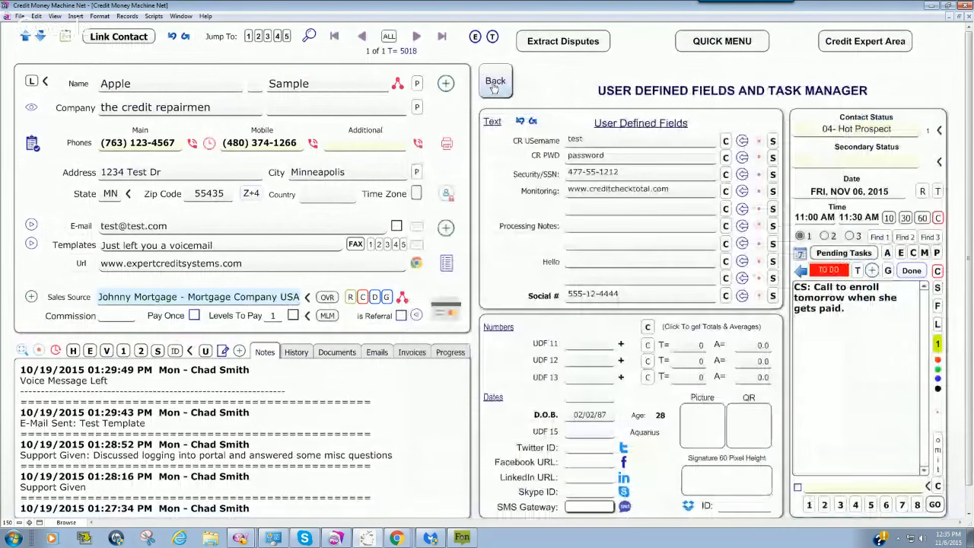
left_click(494, 85)
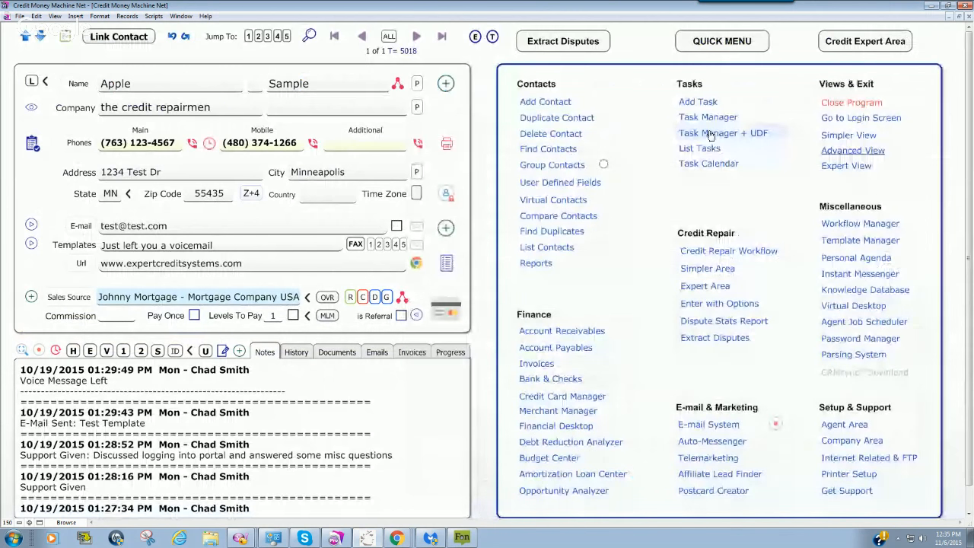
left_click(711, 134)
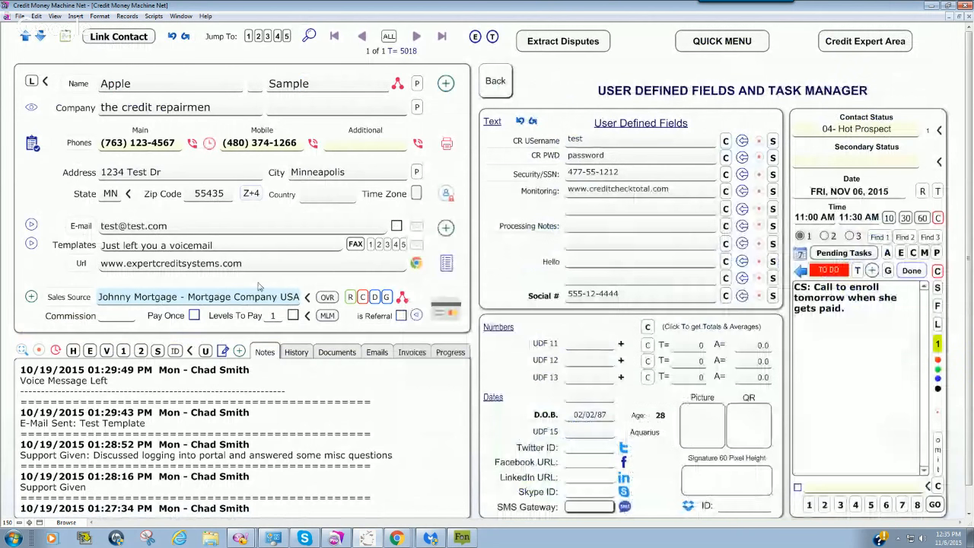
left_click(625, 506)
Step: Review the contact's Twillio message text and voice language options, and return to the main menu without sending
left_click_drag(529, 371, 435, 315)
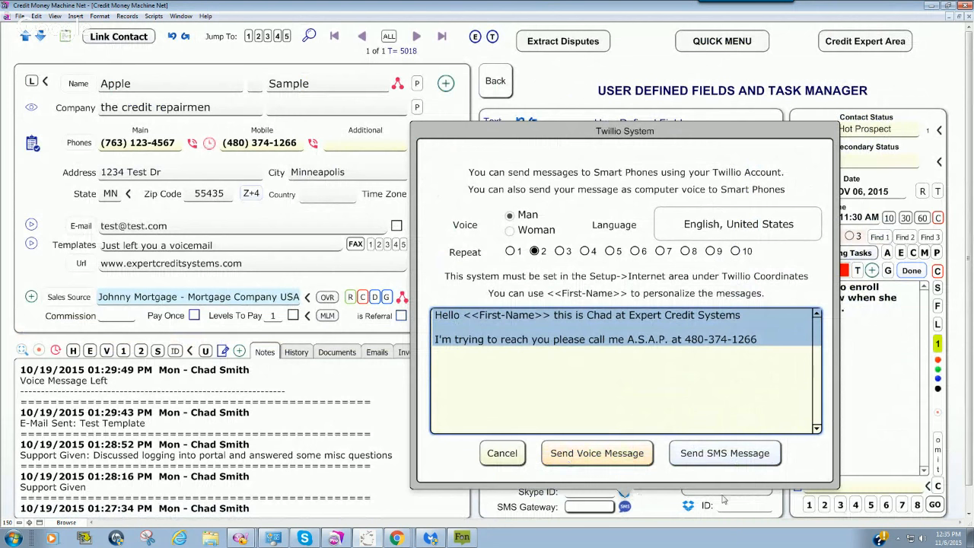
left_click(760, 340)
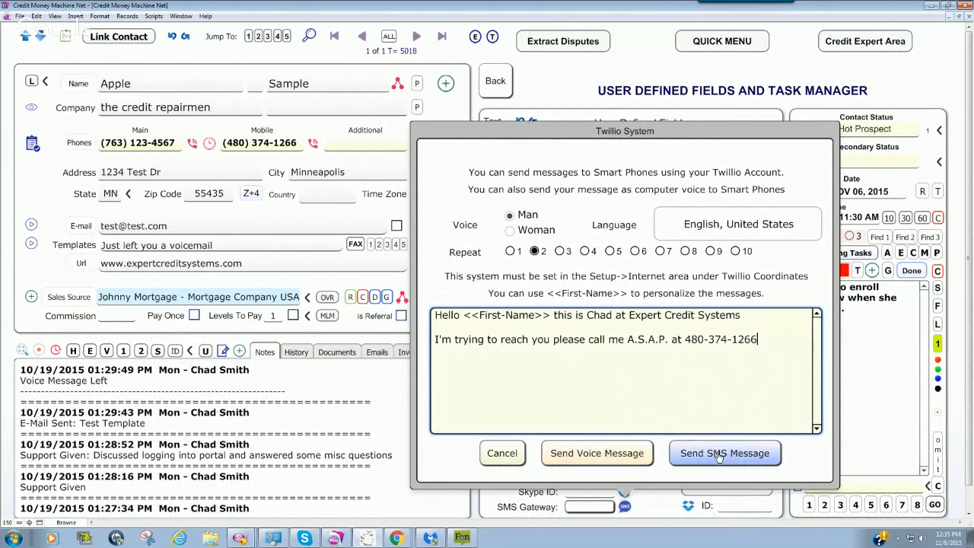
left_click(723, 227)
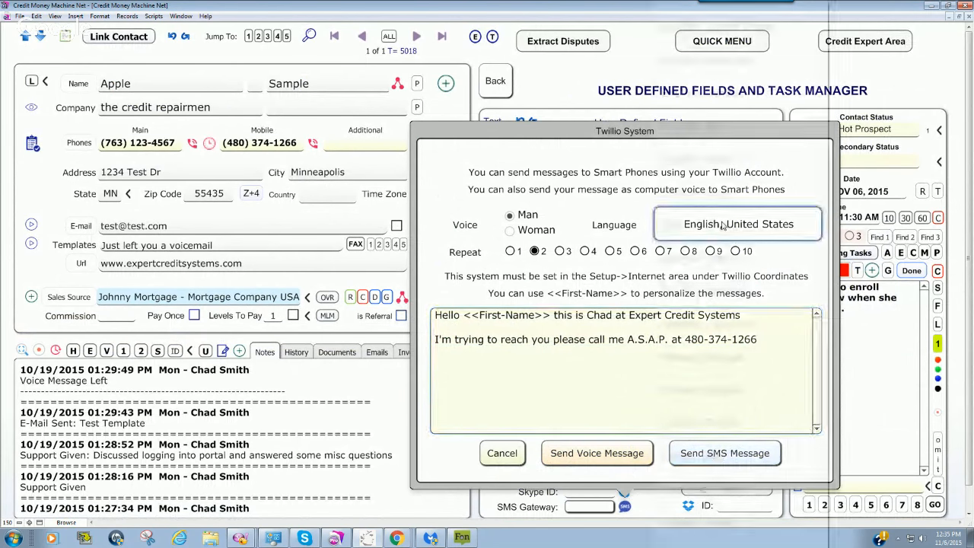
left_click(473, 356)
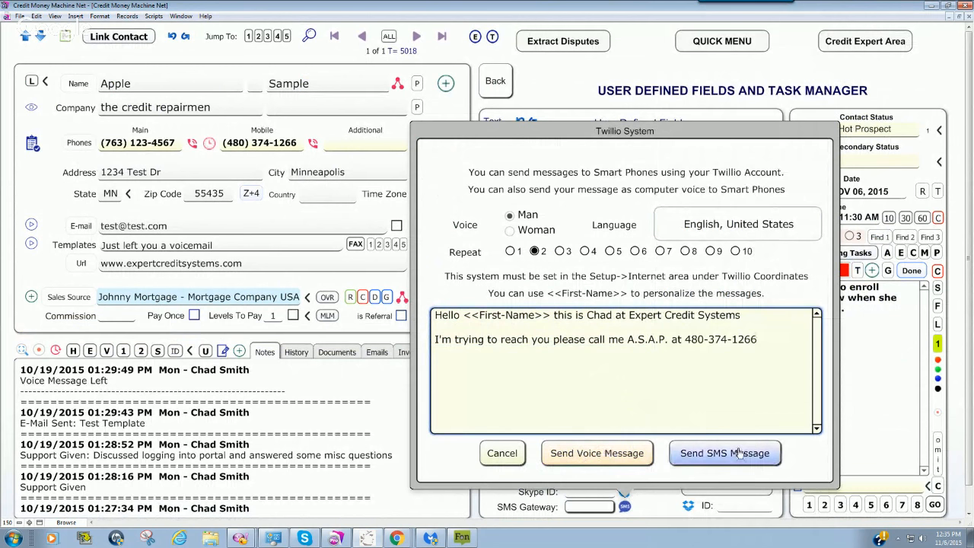
key("ctrl+a")
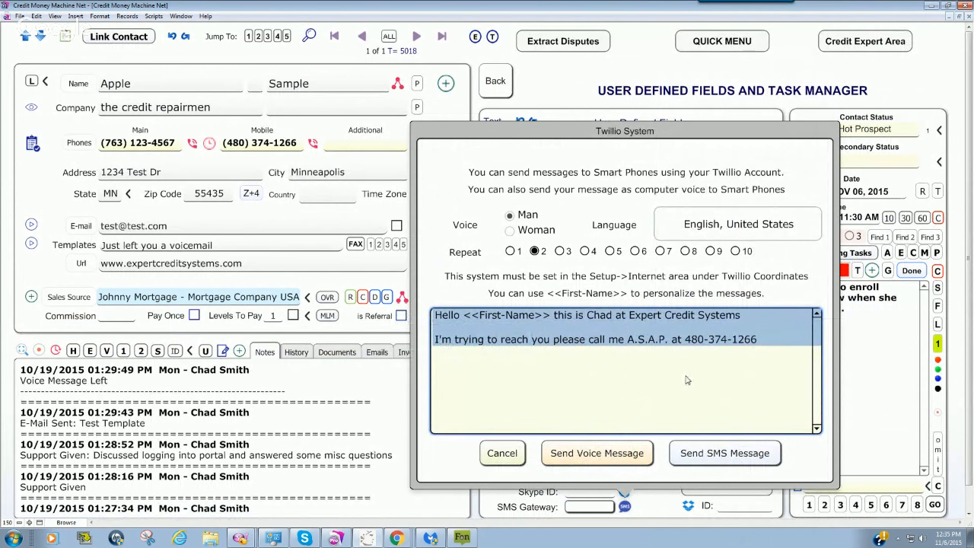
left_click(763, 346)
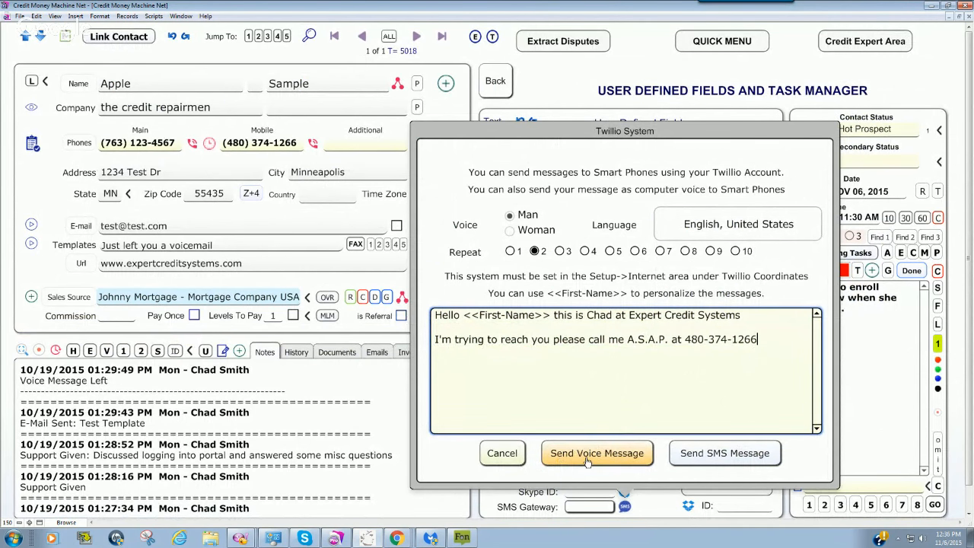
left_click(543, 100)
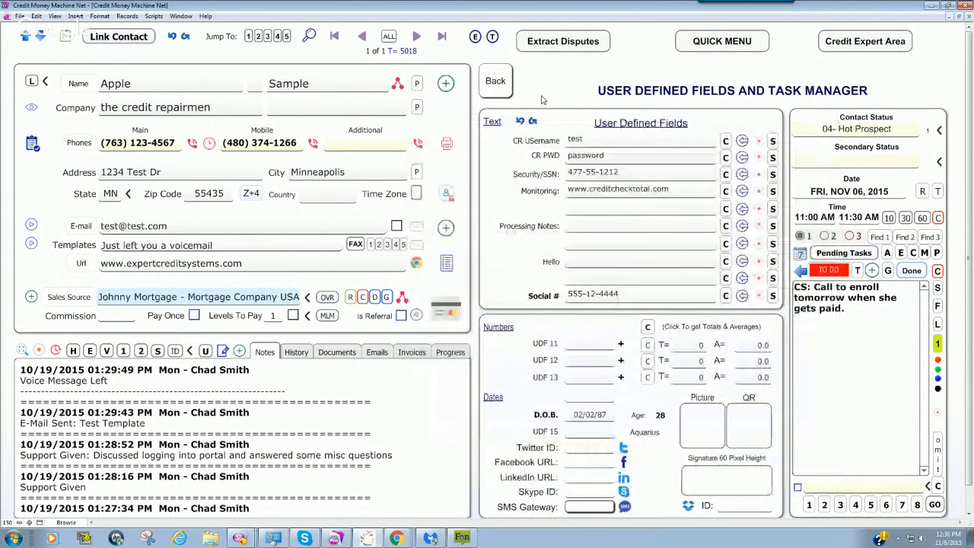
left_click(502, 94)
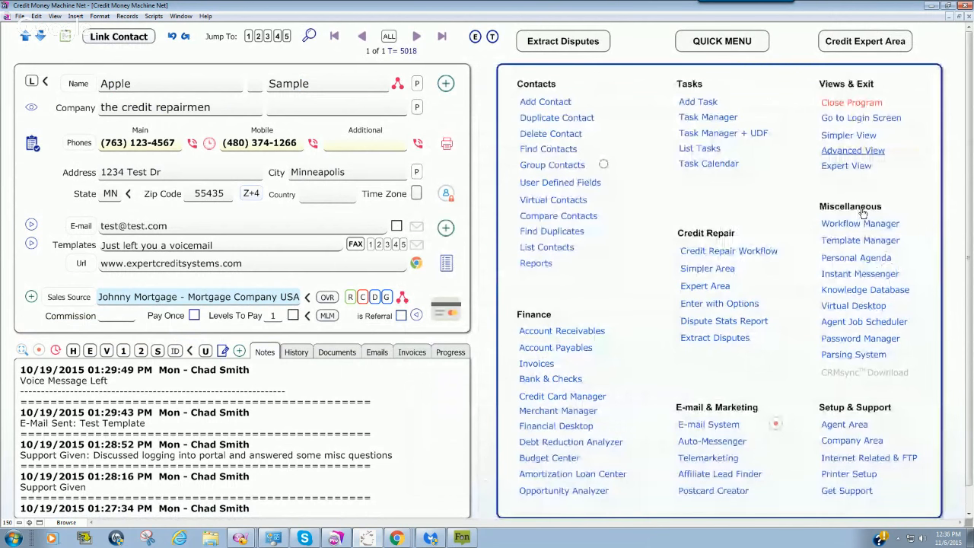
Step: View the full content of the TEST workflow's SMS VOICE step, and leave the Workflow Manager
left_click(860, 223)
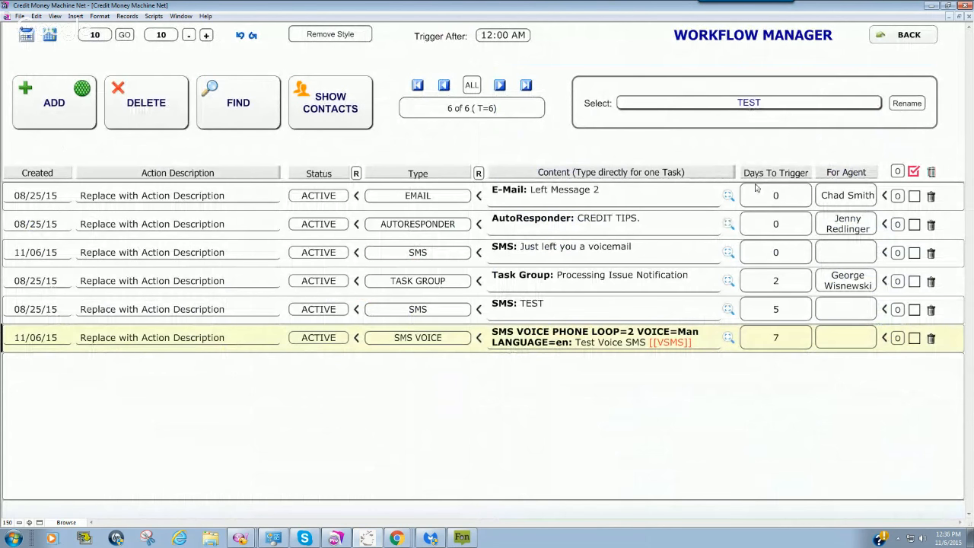
left_click(729, 342)
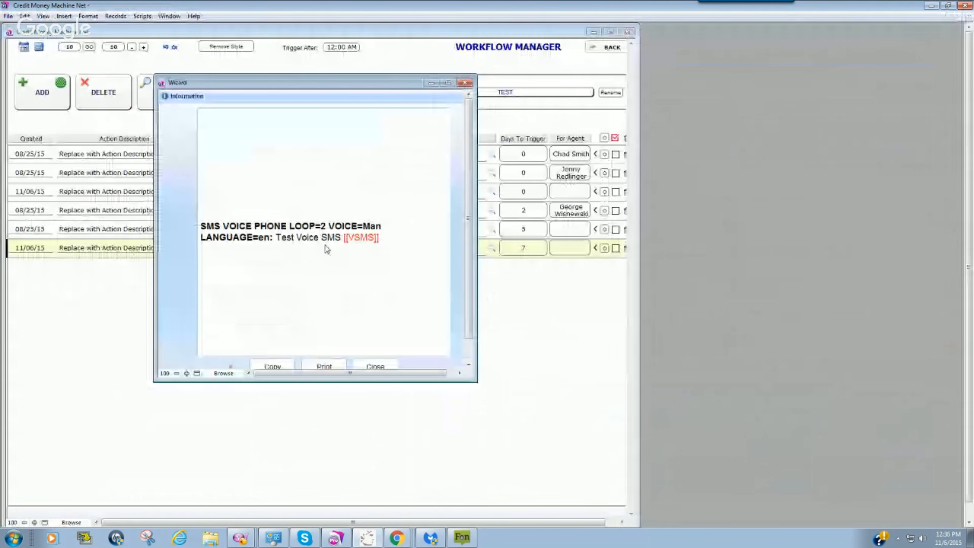
left_click(375, 366)
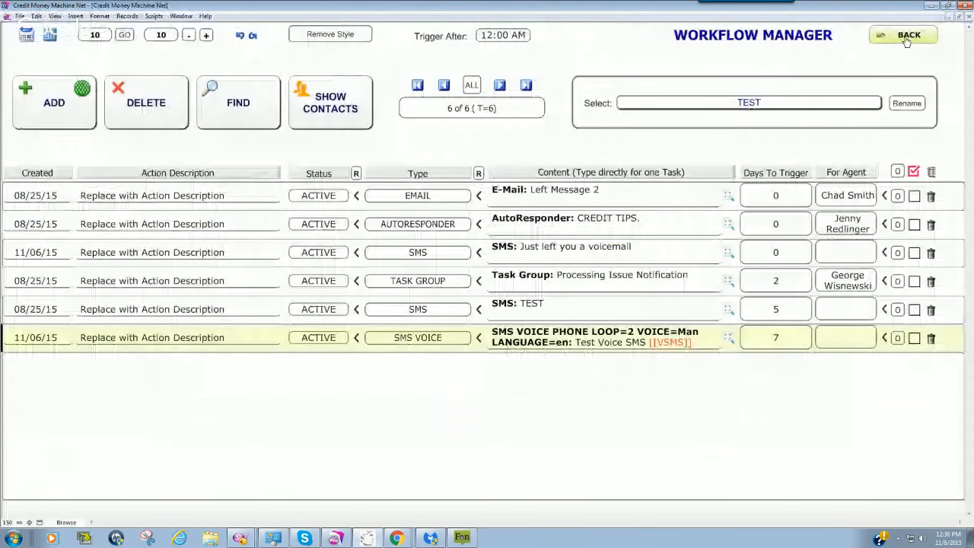
left_click(906, 39)
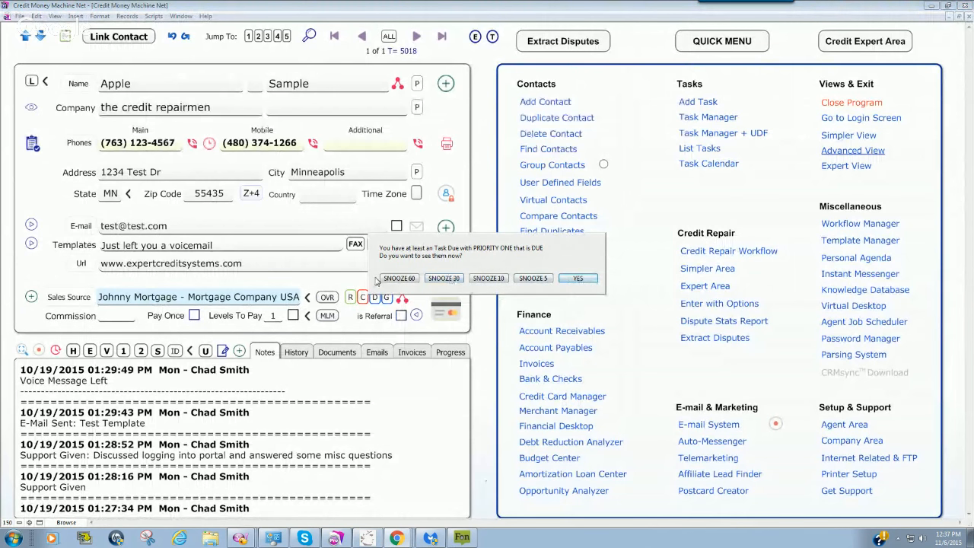
Step: Answer the priority-one task reminder, and view the contact's pending task in the Task Manager
left_click(577, 279)
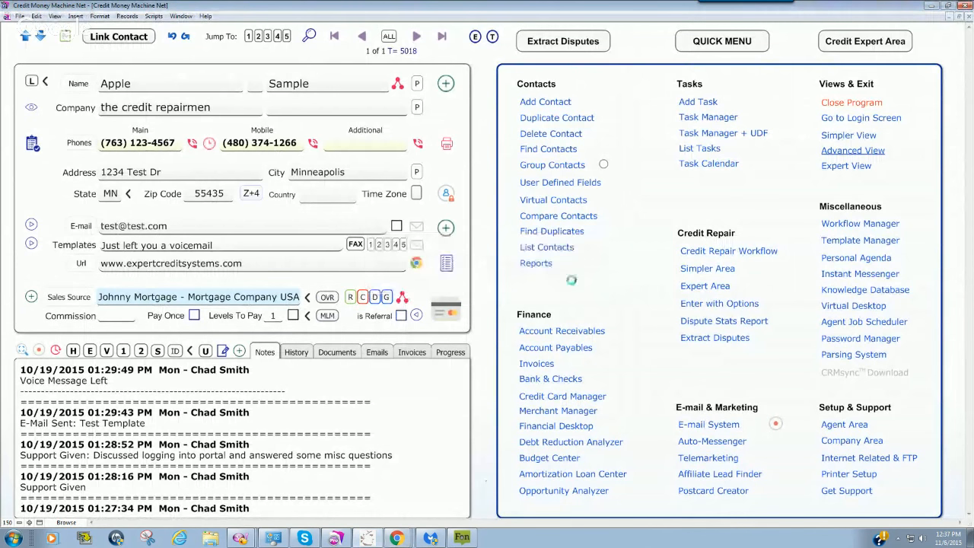
left_click(711, 124)
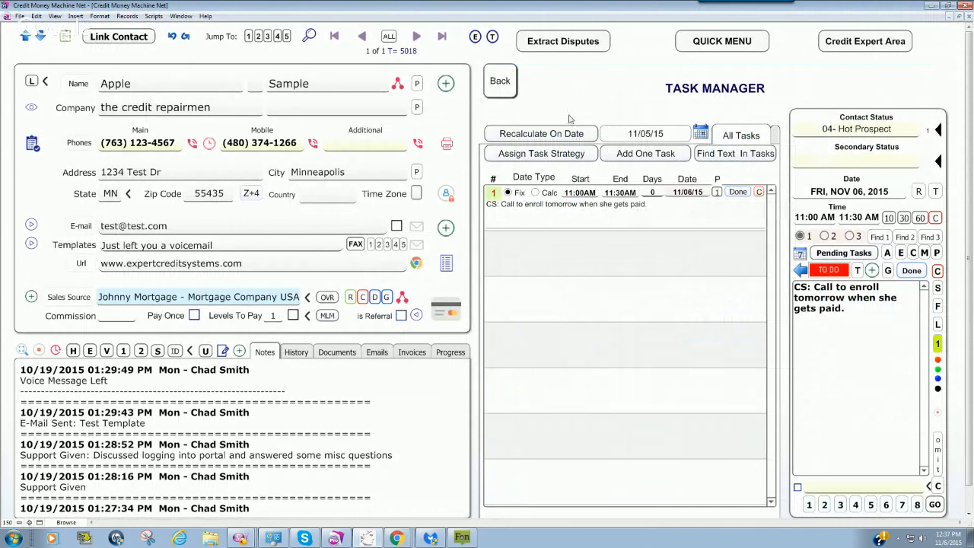
left_click(708, 202)
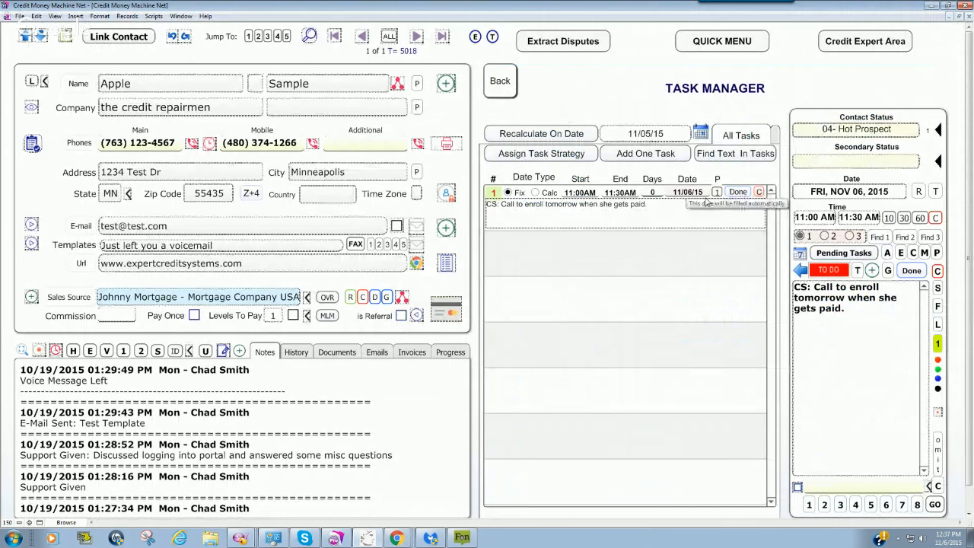
left_click(586, 266)
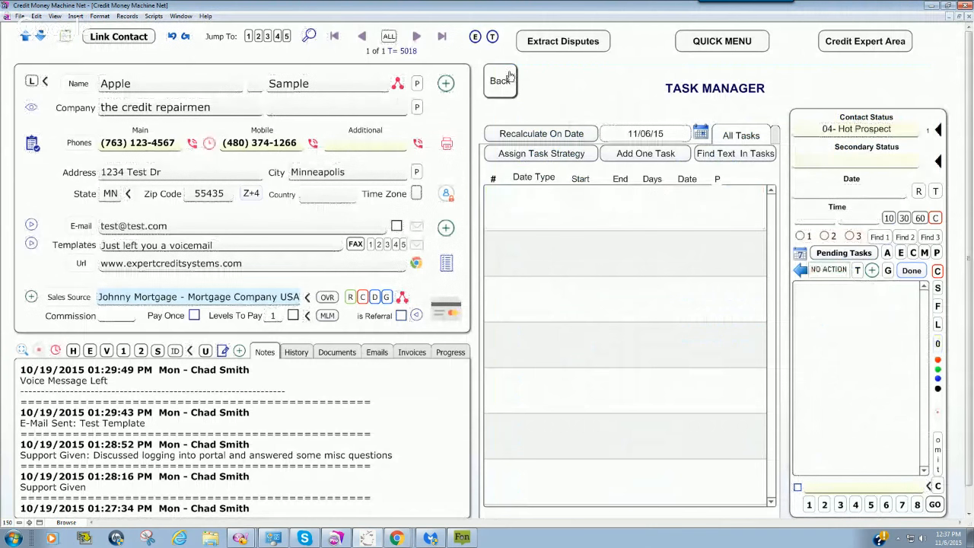
left_click(507, 78)
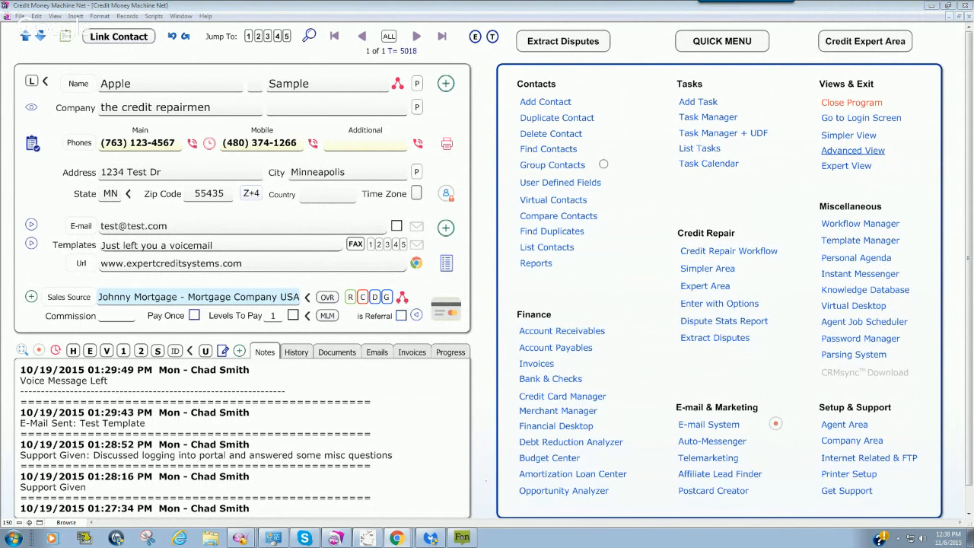
Step: Find the Expert Credit Systems contact with a quick search for the person's full name
left_click(236, 143)
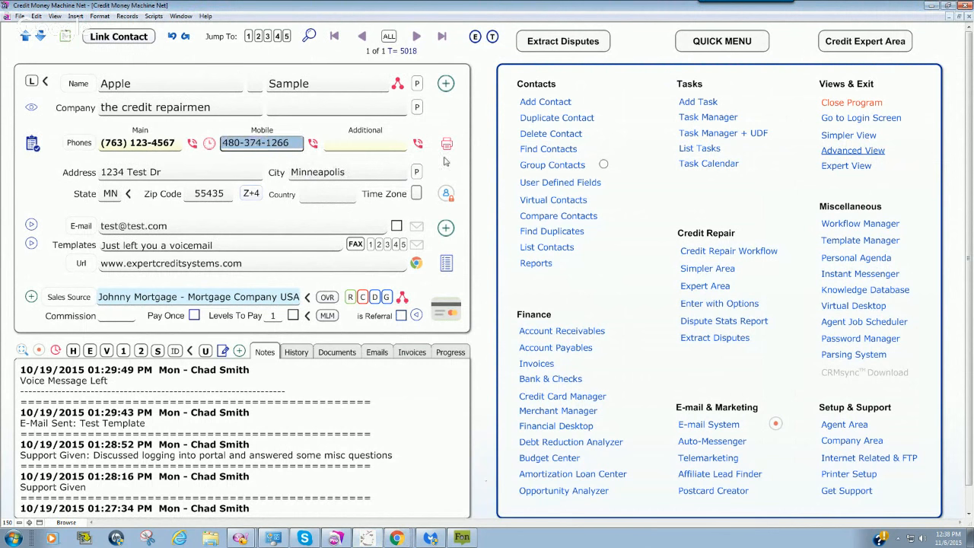
left_click(479, 145)
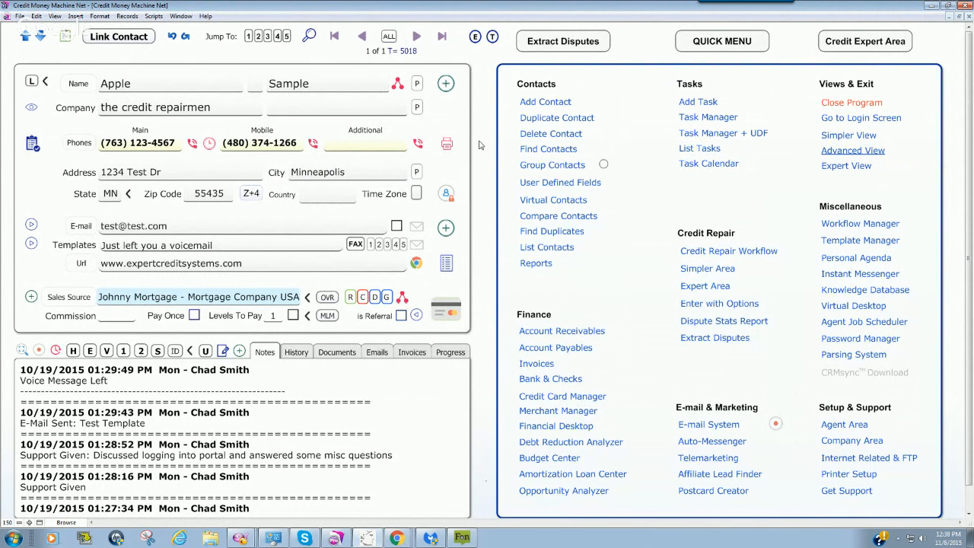
key("ctrl+f")
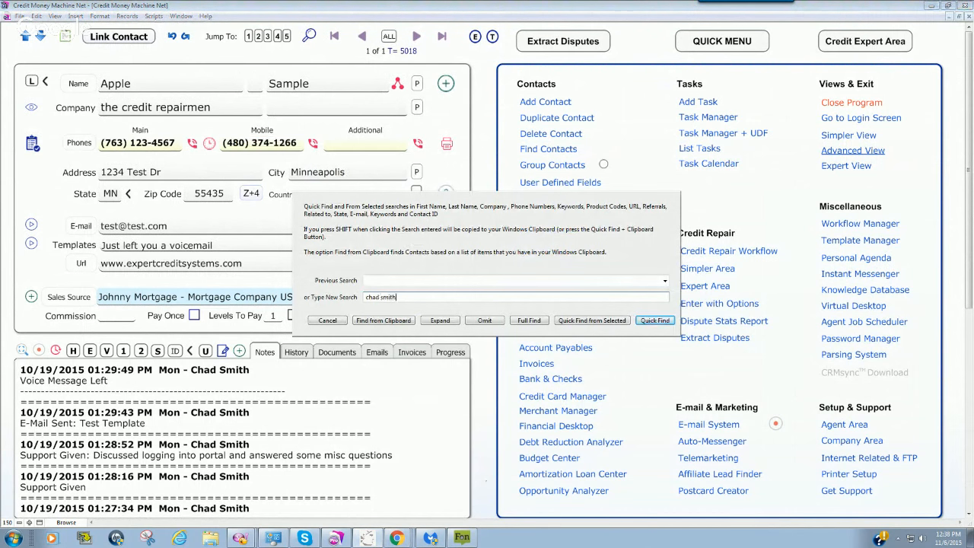
key("Return")
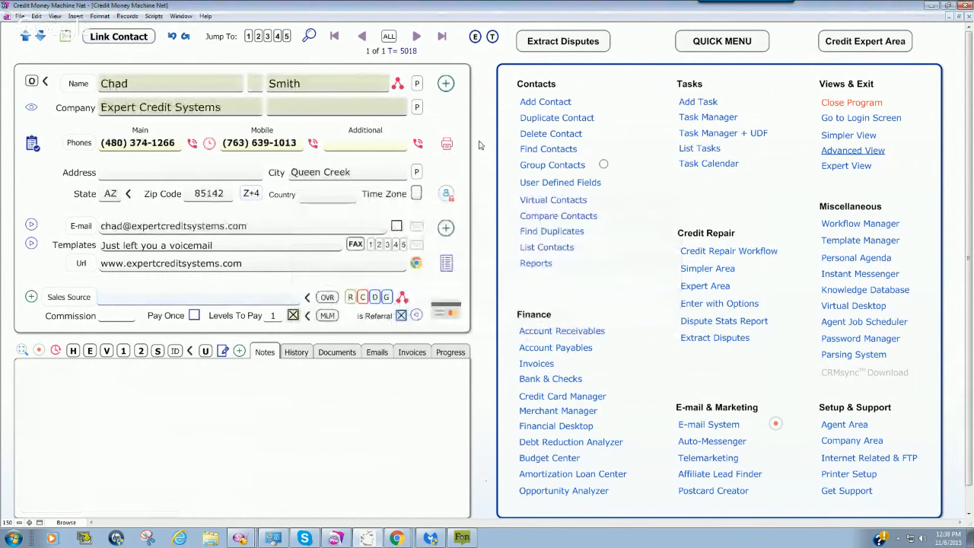
Step: Clear the mobile phone number of the Expert Credit Systems contact
left_click(300, 144)
key("BackSpace")
key("BackSpace")
key("BackSpace")
key("BackSpace")
key("BackSpace")
key("BackSpace")
key("BackSpace")
key("BackSpace")
key("BackSpace")
key("BackSpace")
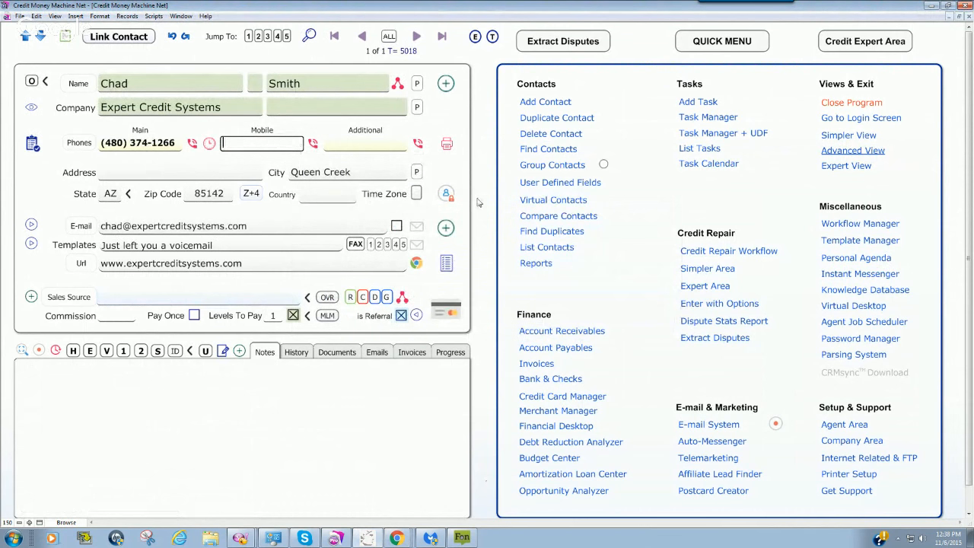
left_click(478, 203)
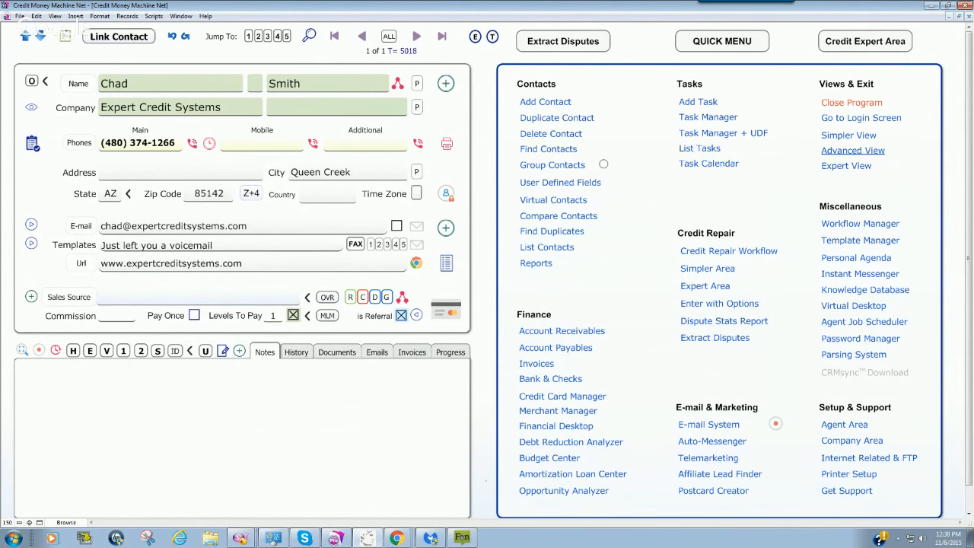
left_click(853, 151)
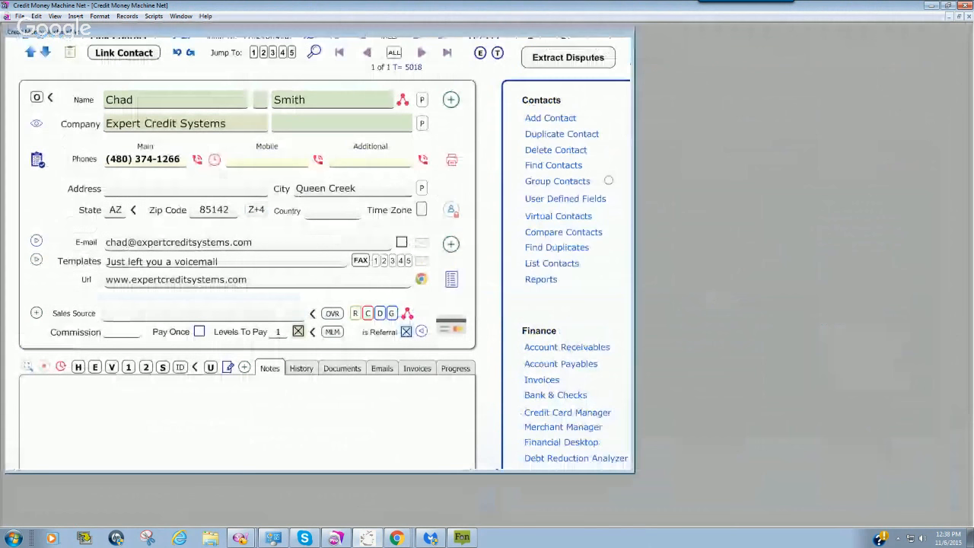